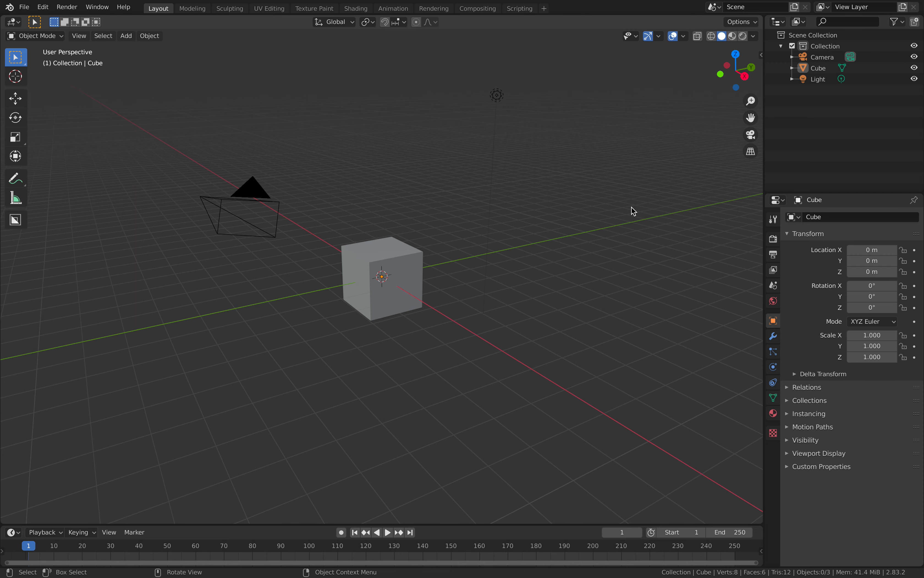
Filter the add-on preferences for "sver" and view the details and settings of the Sverchok add-on
middle_click_drag(577, 216, 564, 213)
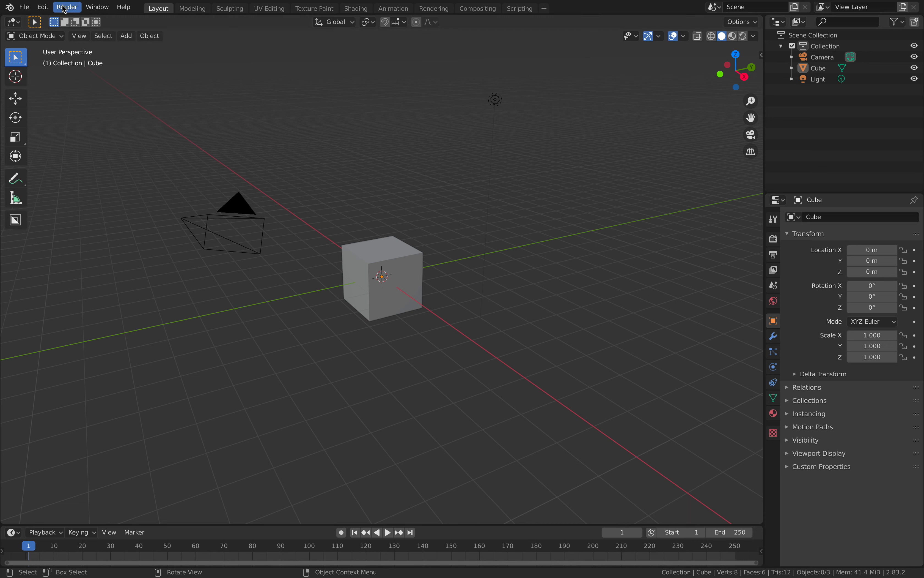
left_click(45, 8)
left_click(80, 164)
left_click(315, 58)
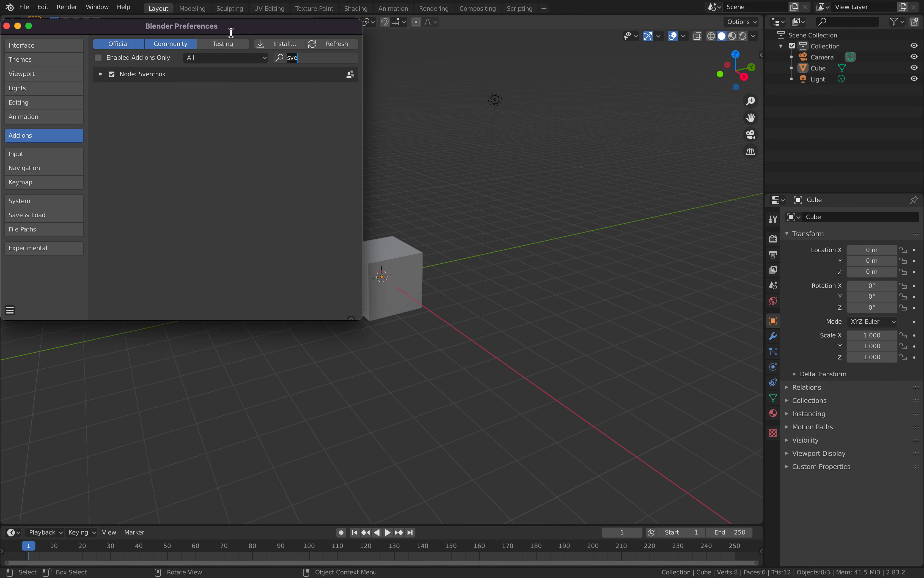
left_click_drag(229, 28, 313, 62)
key("BackSpace")
key("BackSpace")
type("ver")
left_click(185, 108)
left_click_drag(445, 354, 556, 504)
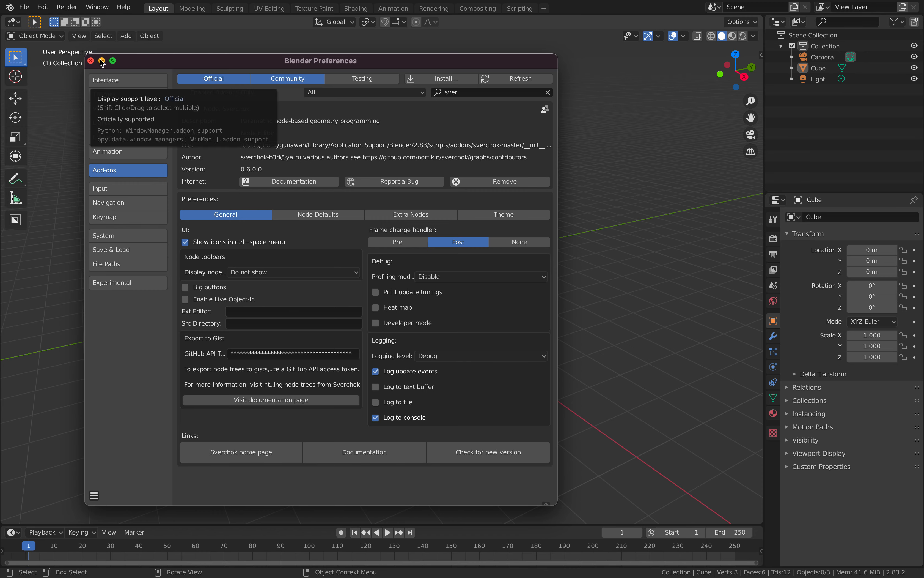
left_click(91, 61)
Switch to the Sverchok GitHub repository in the browser and read the README's description and installation sections
key("ctrl+Right")
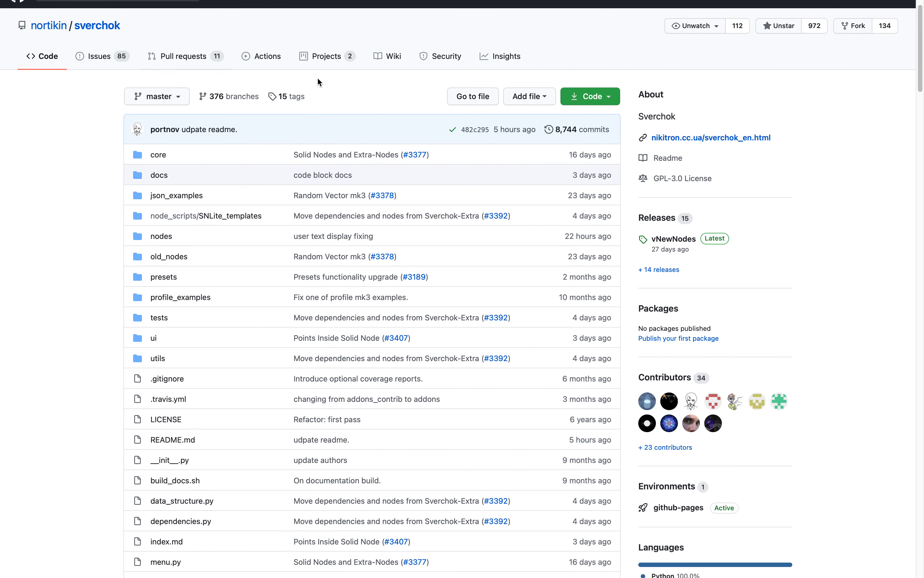
mouse_move(331, 4)
scroll(344, 153, "down", 15)
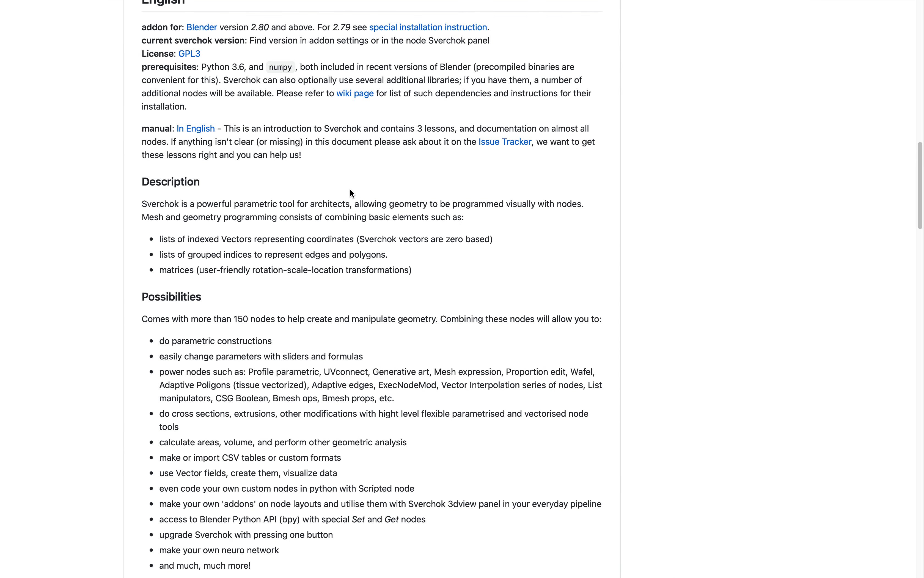
scroll(333, 188, "up", 3)
scroll(284, 220, "down", 20)
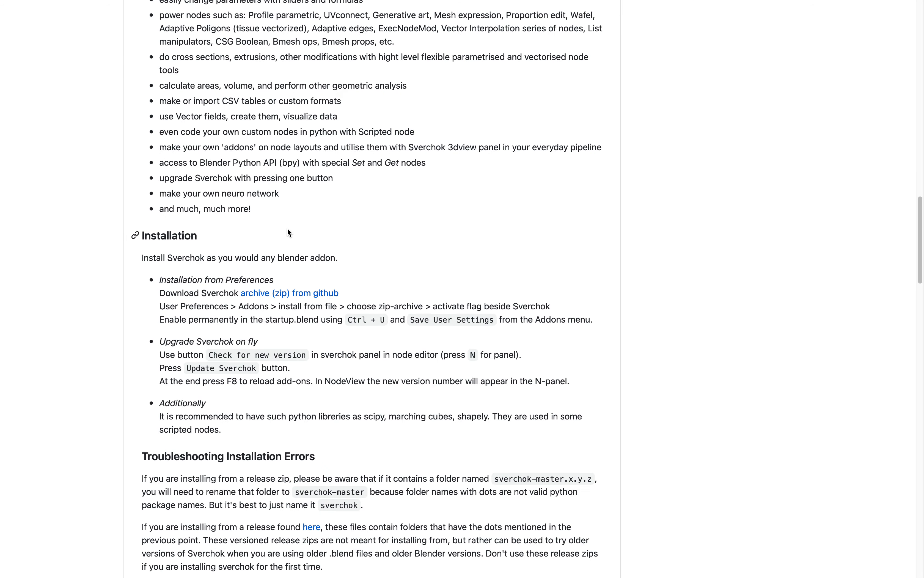
scroll(292, 236, "down", 20)
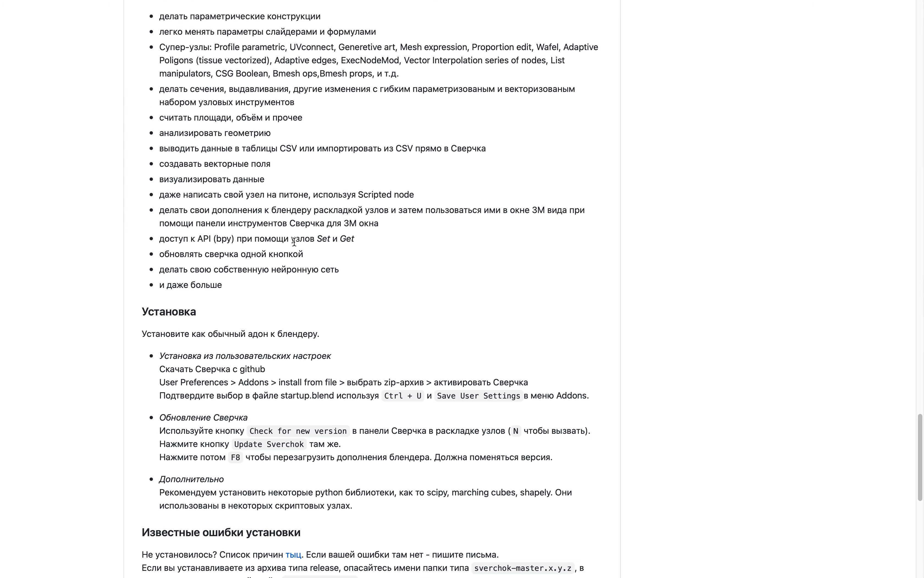
scroll(301, 257, "down", 3)
scroll(304, 249, "up", 20)
scroll(313, 237, "down", 15)
scroll(325, 238, "down", 15)
Highlight the author list under Contact and Credit in the README, and return to the start of the repository page
left_click_drag(164, 238, 269, 370)
scroll(267, 363, "up", 14)
scroll(248, 336, "up", 15)
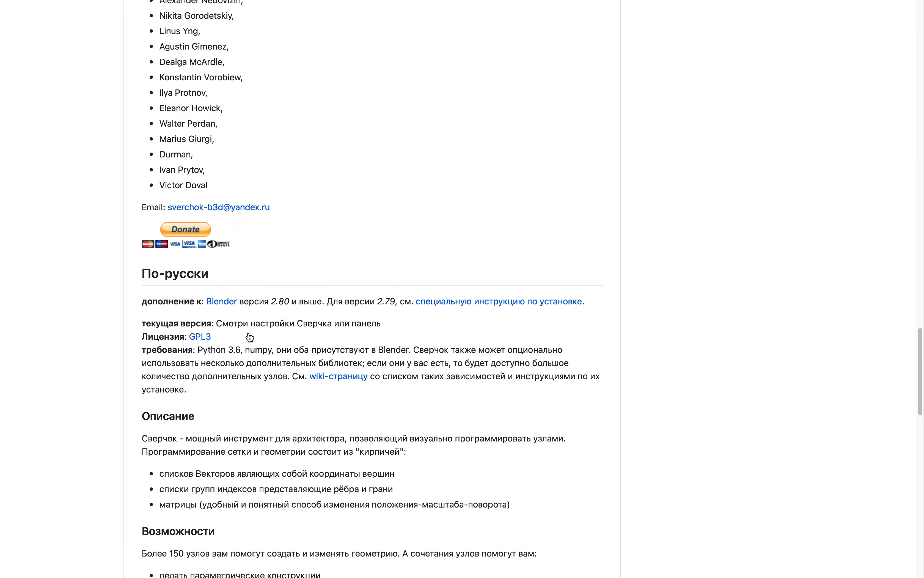
left_click_drag(160, 267, 268, 435)
scroll(269, 433, "up", 1)
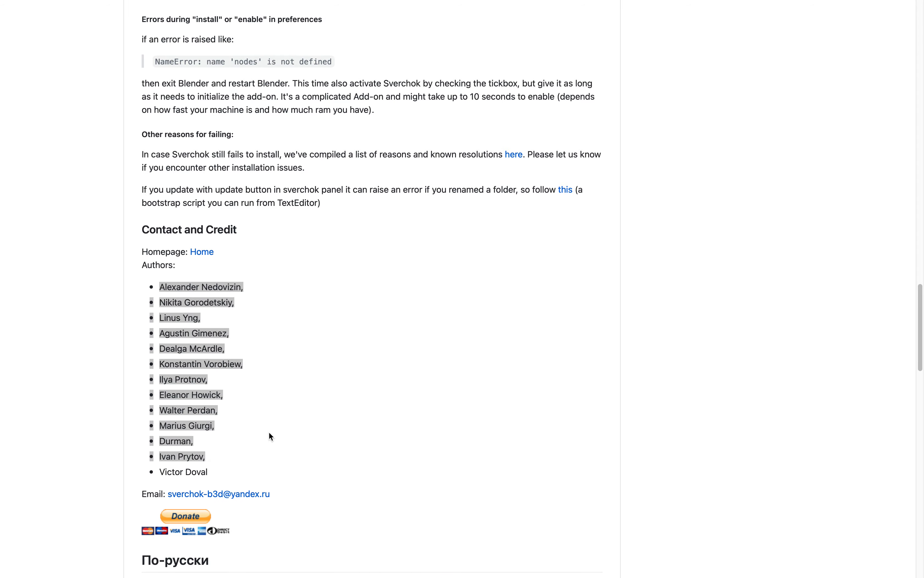
scroll(315, 338, "up", 15)
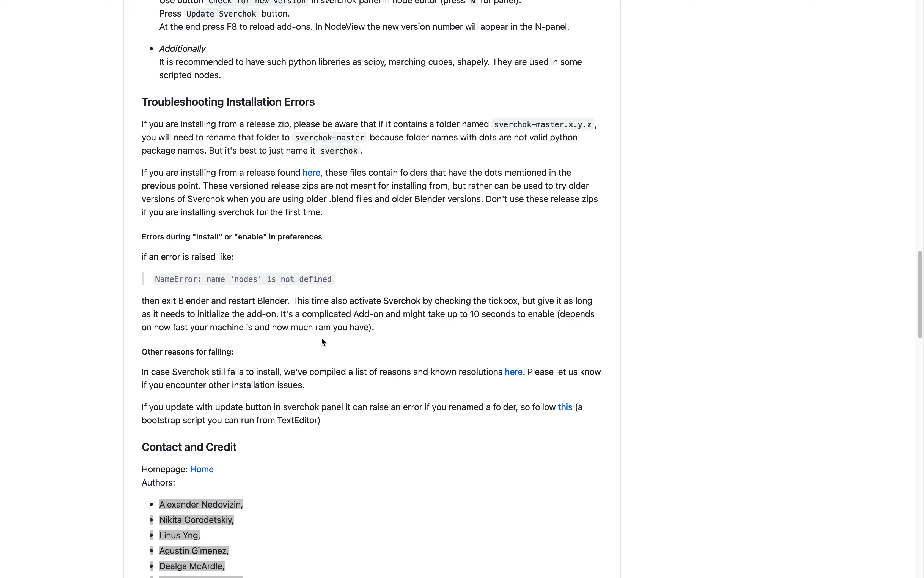
scroll(326, 335, "up", 20)
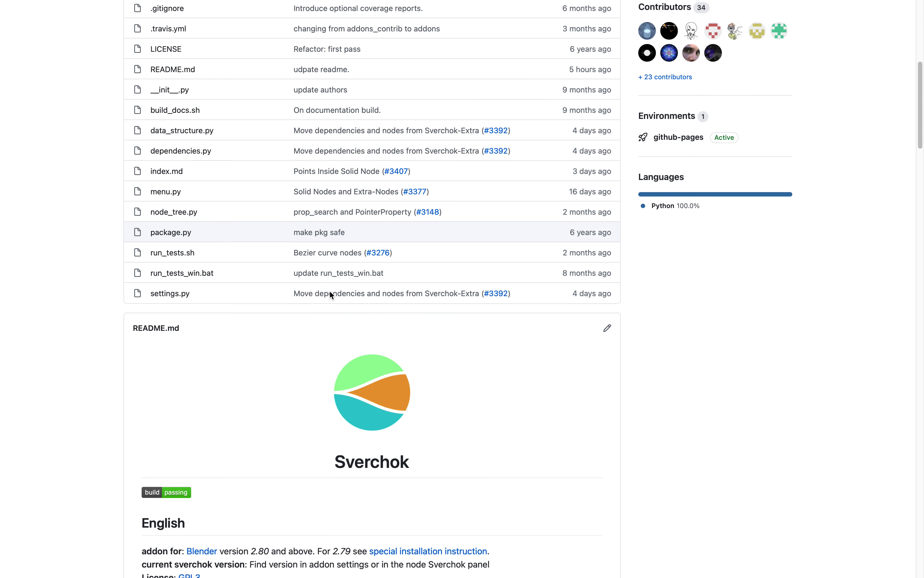
scroll(326, 255, "up", 18)
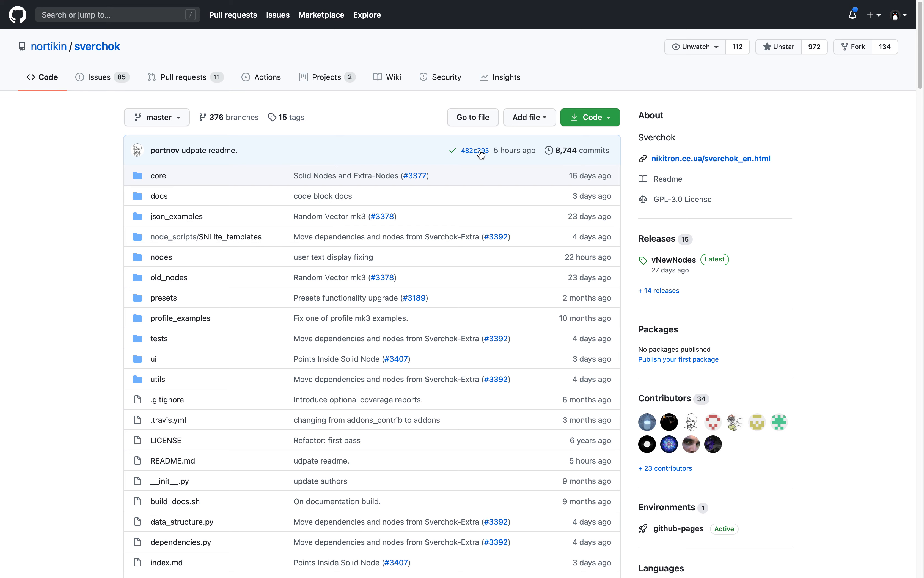
Open the repository's issue list and look through the open issues
left_click(111, 80)
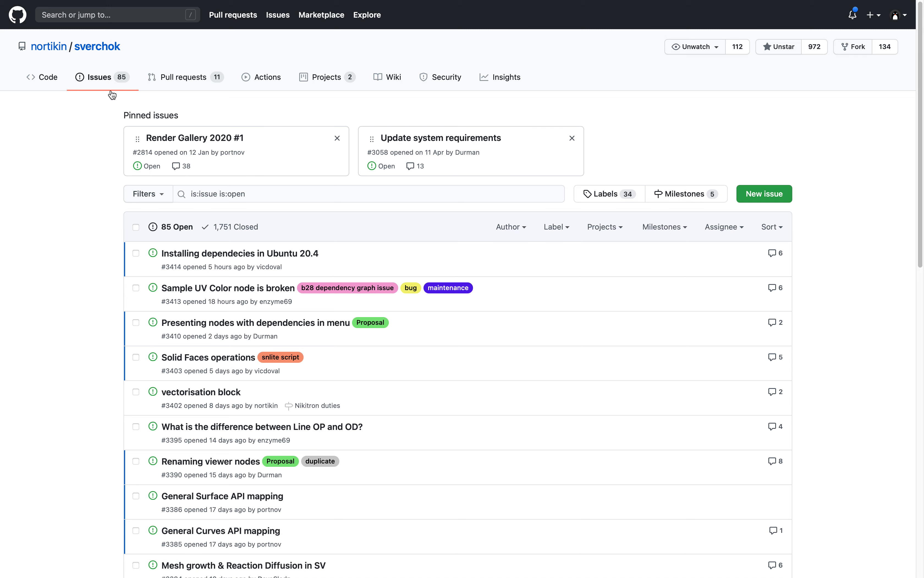
scroll(245, 264, "down", 5)
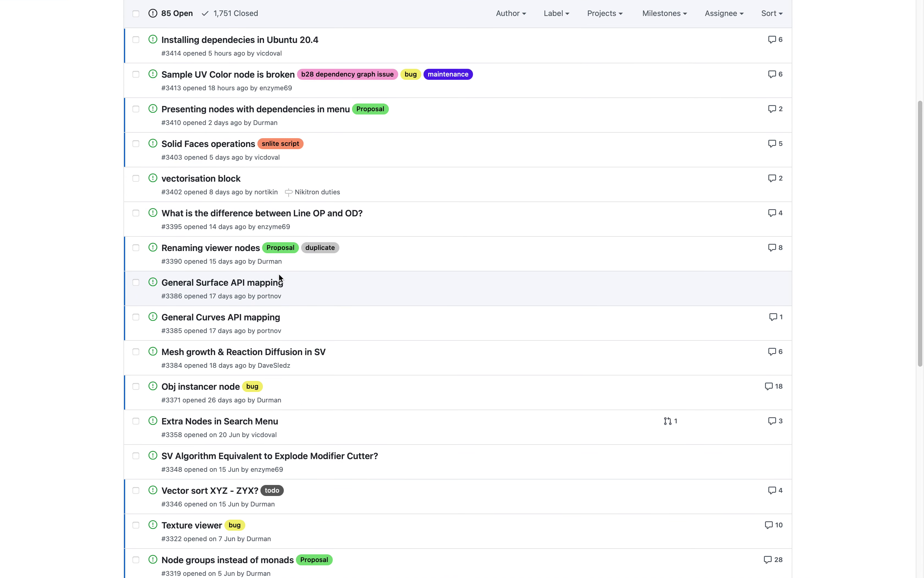
scroll(296, 279, "down", 1)
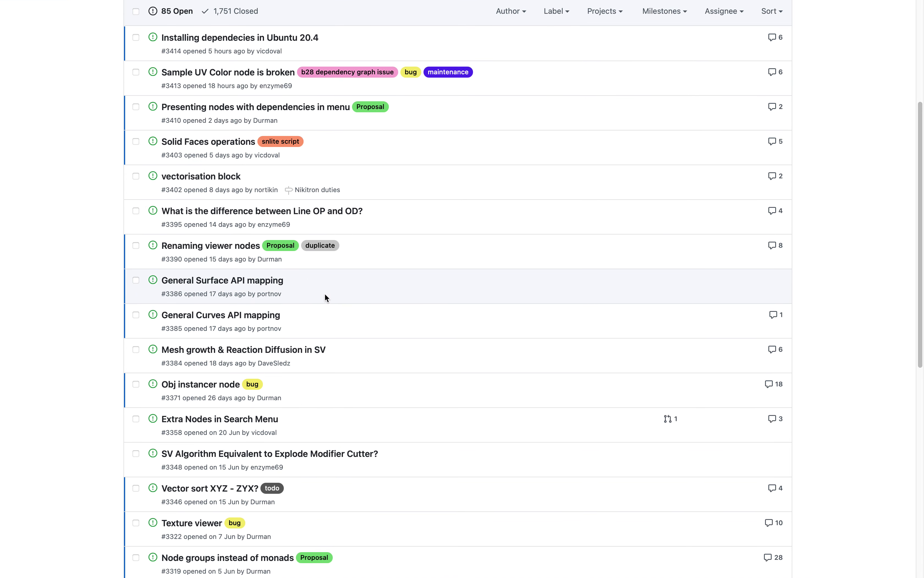
scroll(208, 224, "up", 4)
scroll(264, 266, "down", 14)
scroll(269, 266, "up", 16)
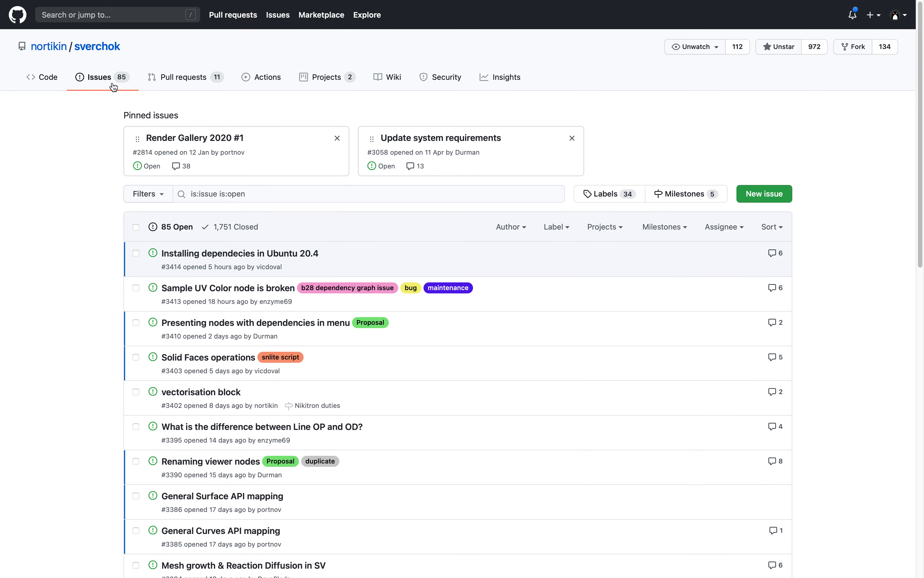
left_click(269, 193)
left_click(98, 201)
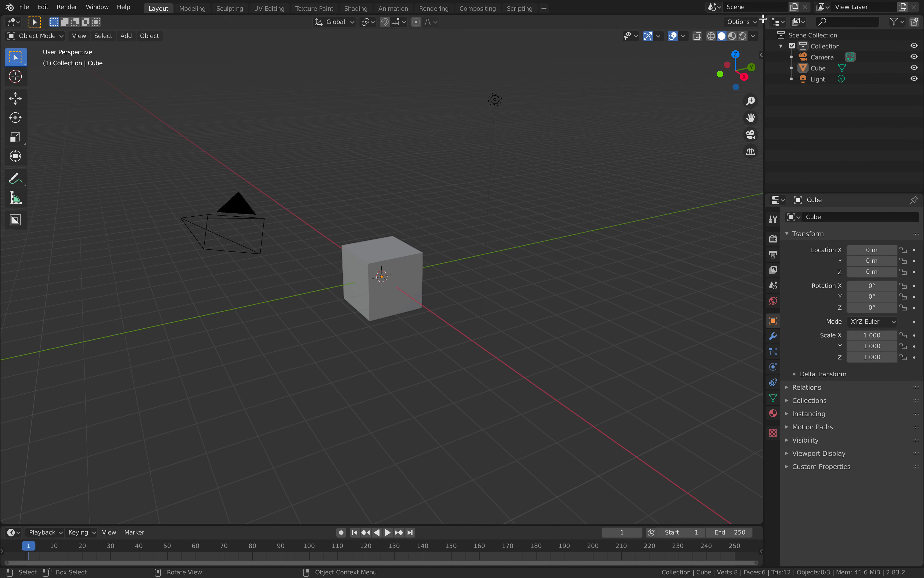
In Blender, split the 3D viewport into two stacked areas and create a new Sverchok node tree in the upper one
left_click_drag(761, 16, 752, 293)
left_click(13, 22)
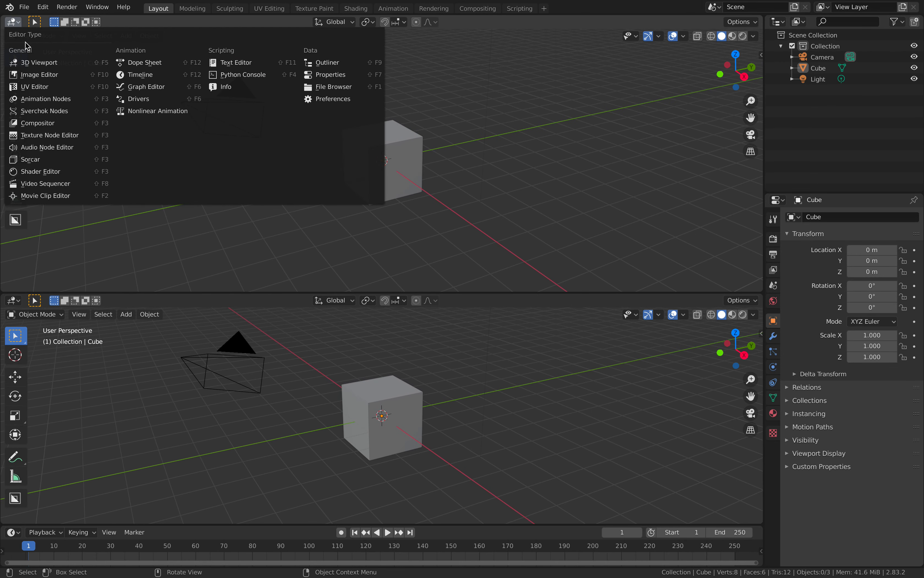
left_click(41, 114)
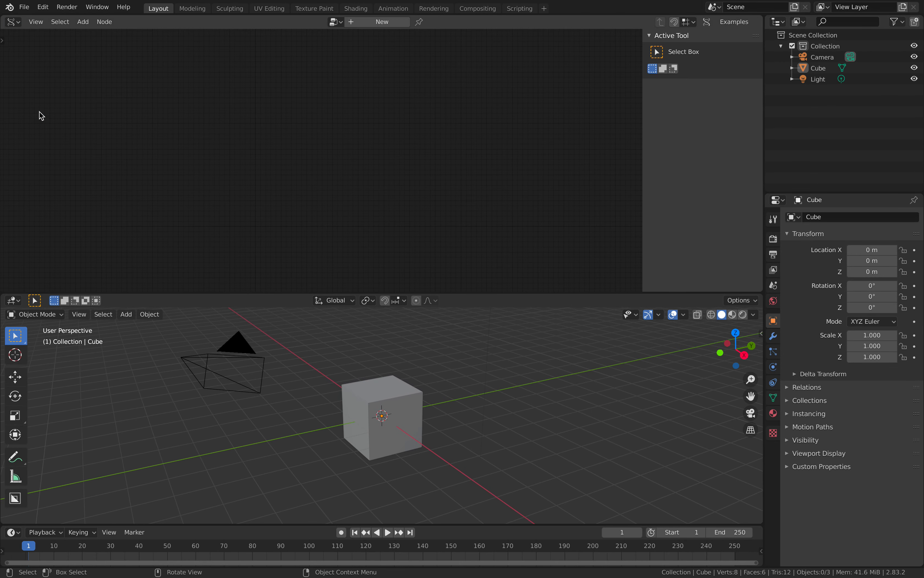
left_click(389, 23)
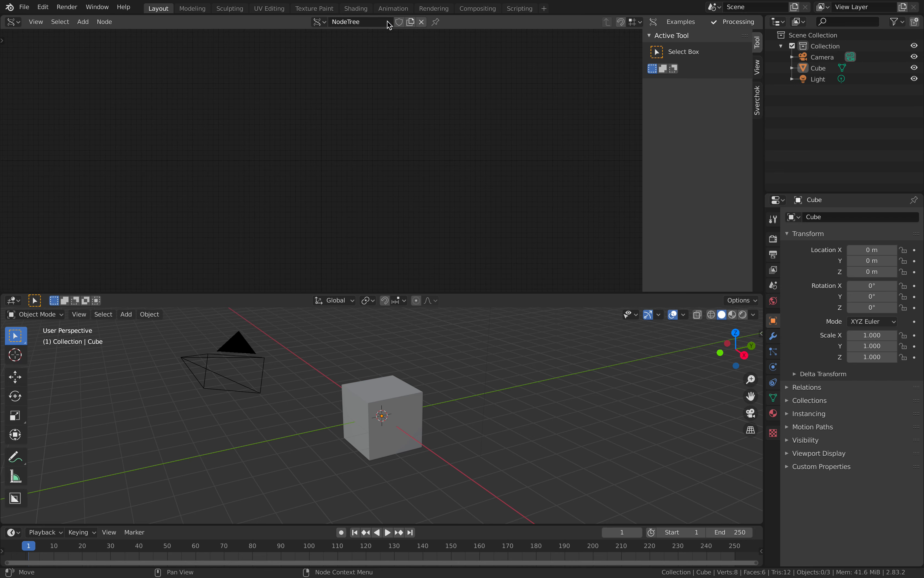
Delete all default objects from the scene
mouse_move(524, 370)
middle_mouse_down()
mouse_move(532, 371)
mouse_move(519, 362)
middle_mouse_up()
key("a")
key("x")
left_click(518, 361)
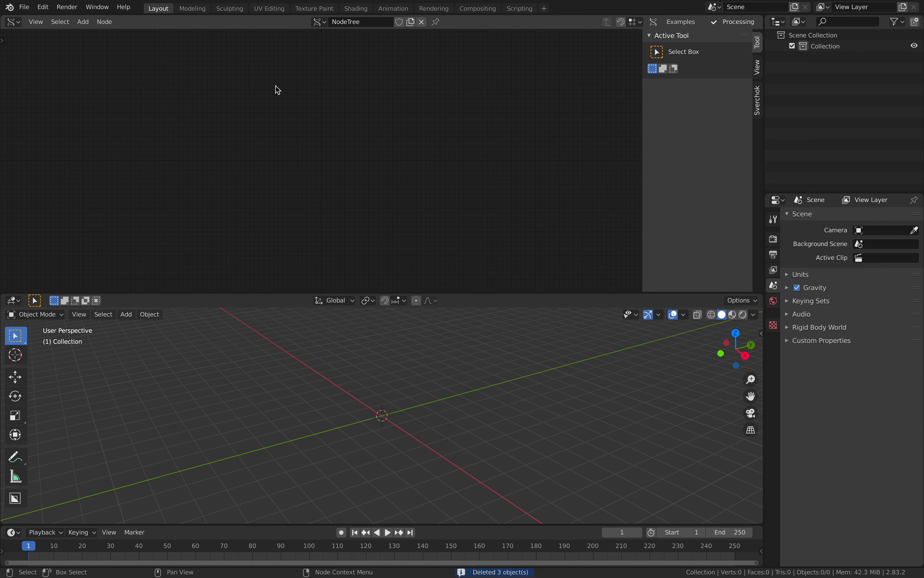
key("shift+a")
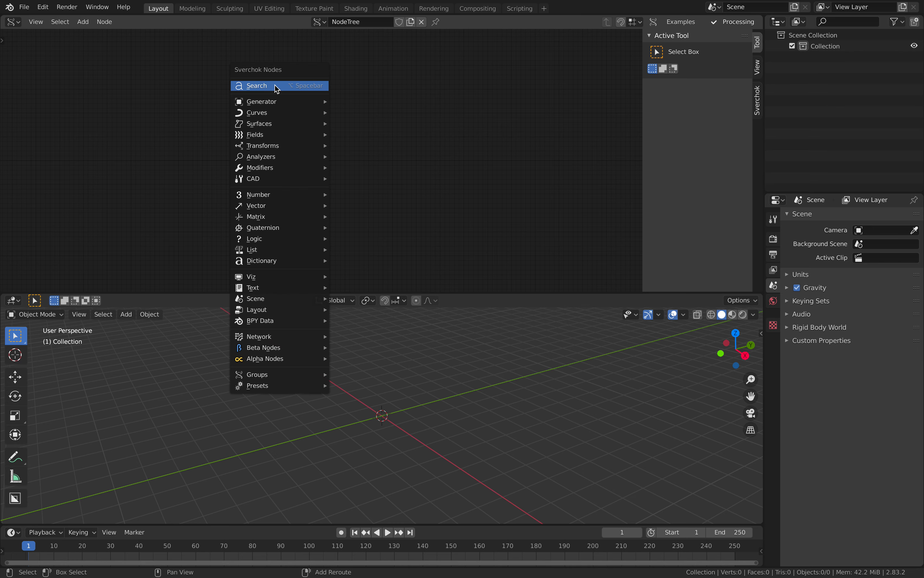
mouse_move(280, 102)
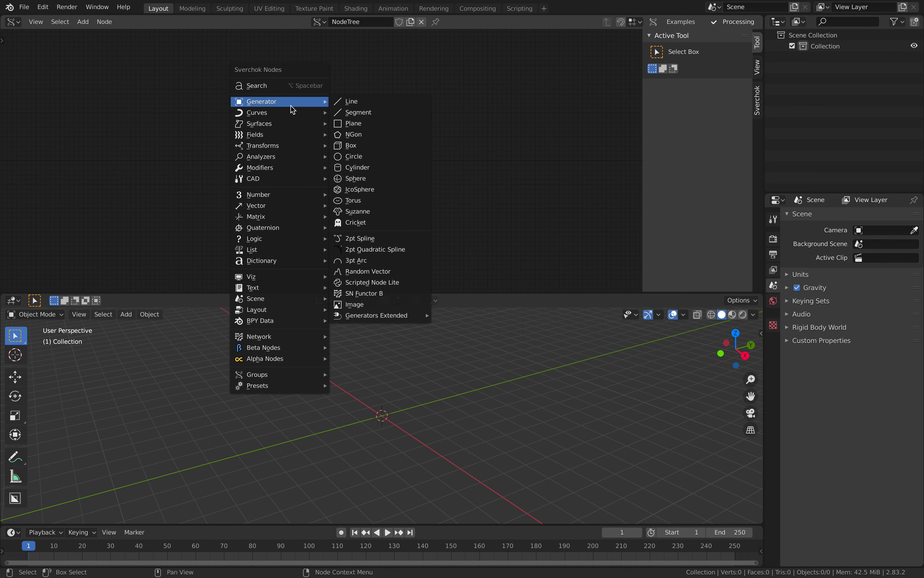
key("Escape")
key("space")
key("space")
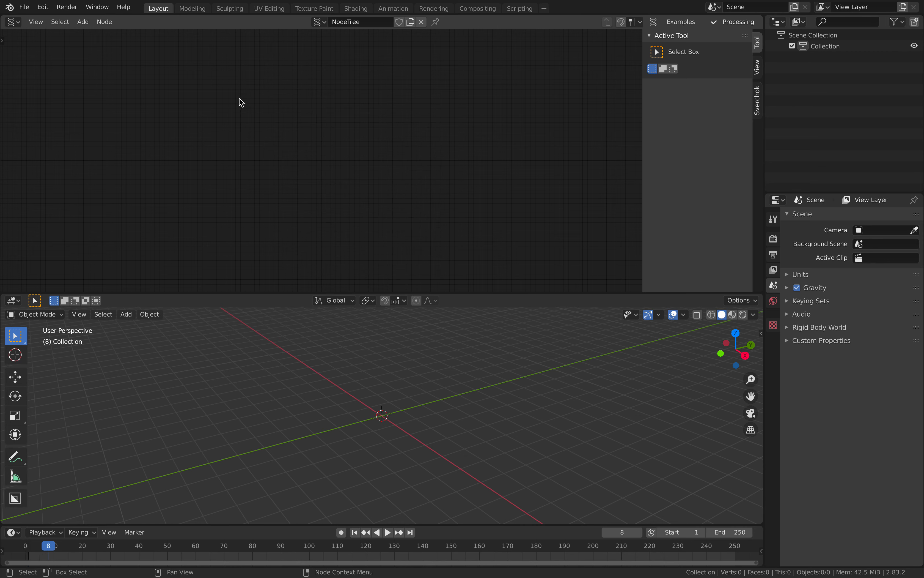
key("shift+a")
Search the Sverchok nodes for "box" and add a Box node to the node tree
mouse_move(244, 116)
key("shift+a")
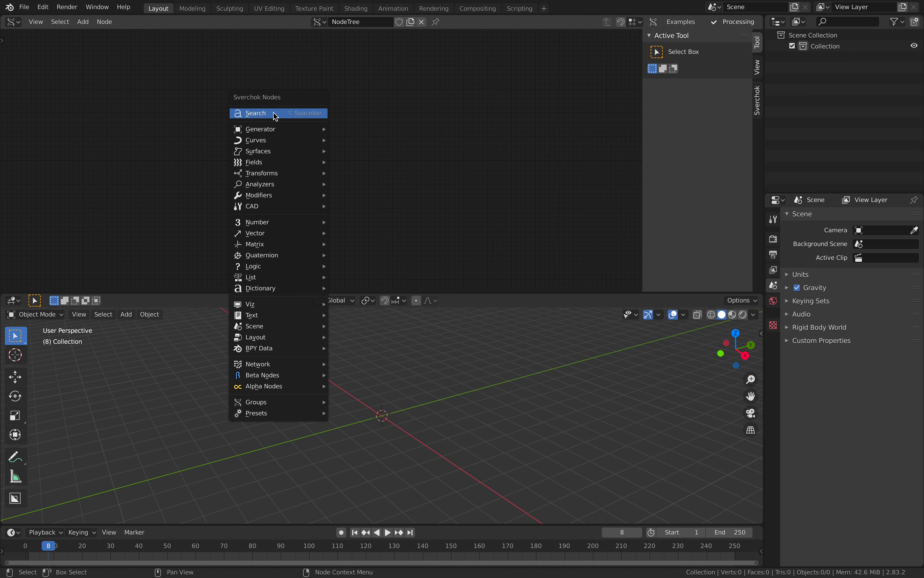
left_click(280, 113)
type("cube")
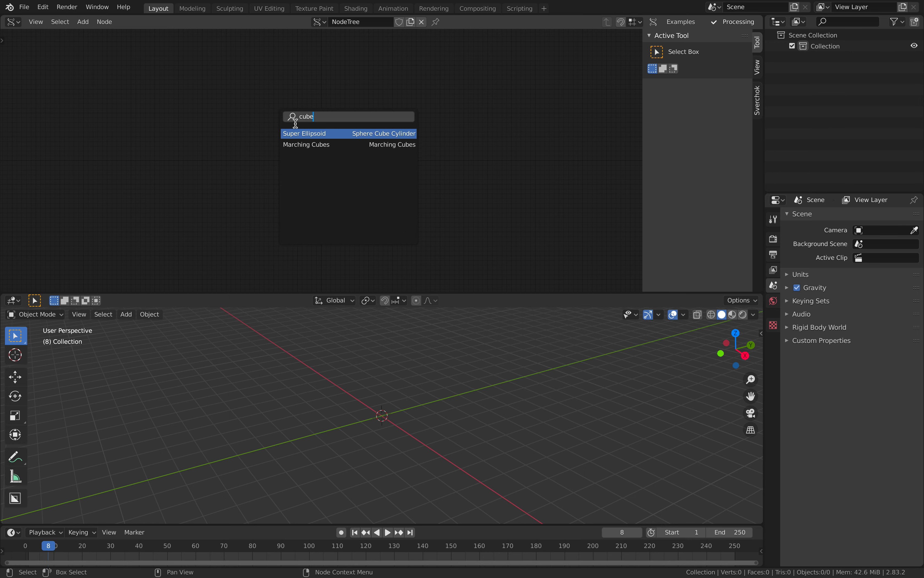
type("ab")
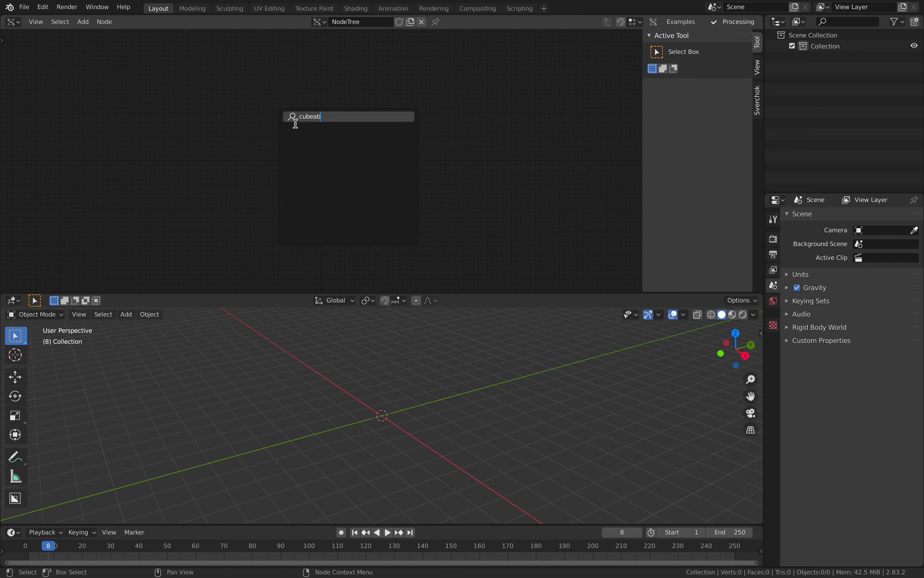
key("BackSpace")
key("BackSpace")
key("BackSpace")
key("BackSpace")
key("BackSpace")
key("BackSpace")
type("box")
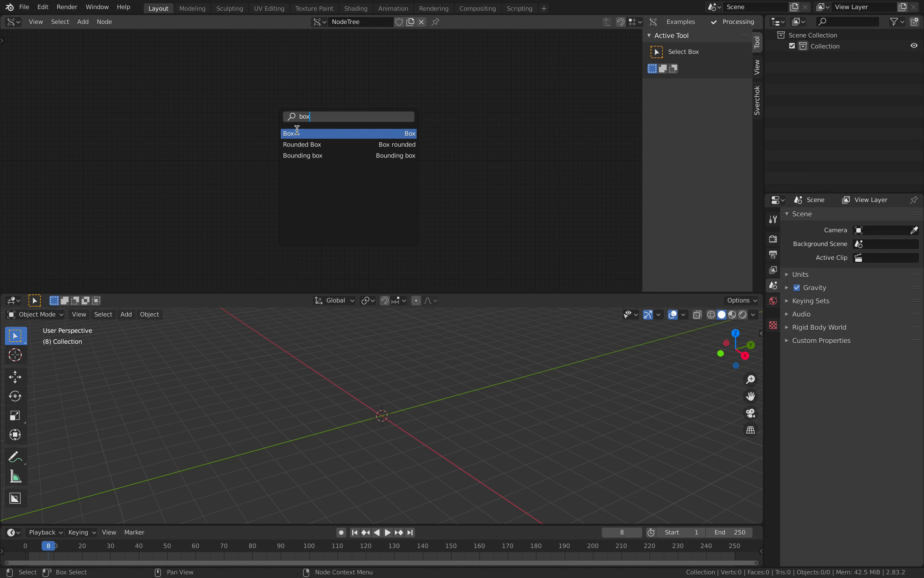
key("Return")
left_click(266, 120)
Search the nodes for "extrude" and place an Extrude Separate Faces node beside the Box node
scroll(318, 118, "up", 2)
key("alt+space")
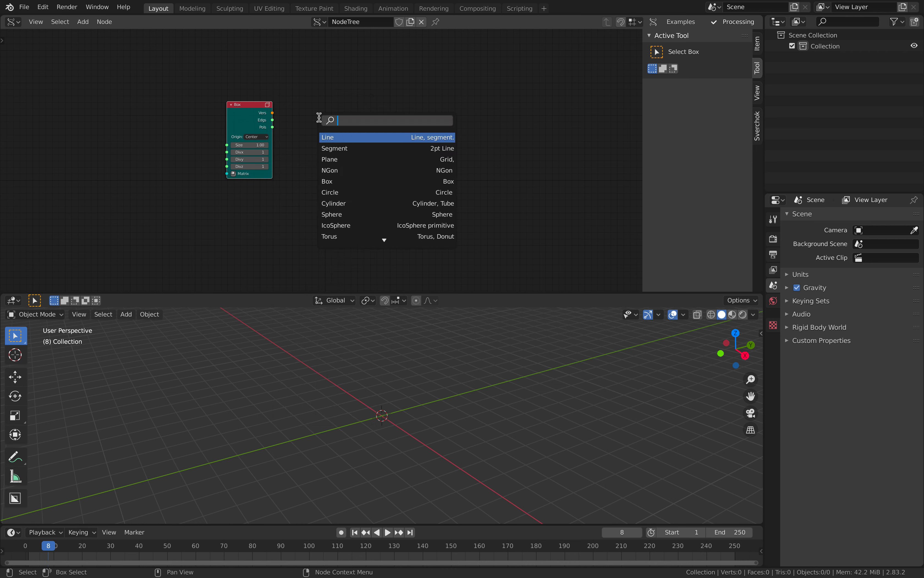
type("extrude")
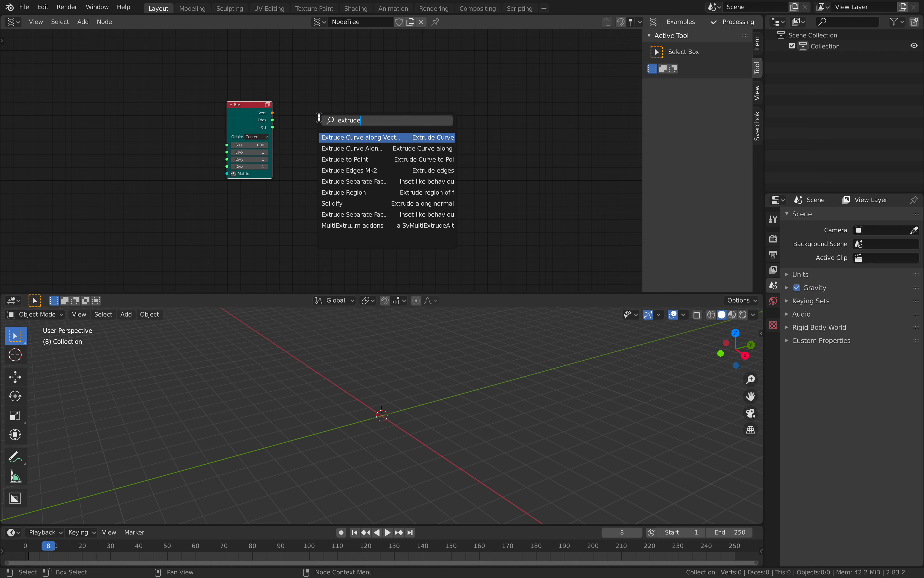
left_click(372, 182)
left_click(370, 138)
scroll(254, 121, "up", 3)
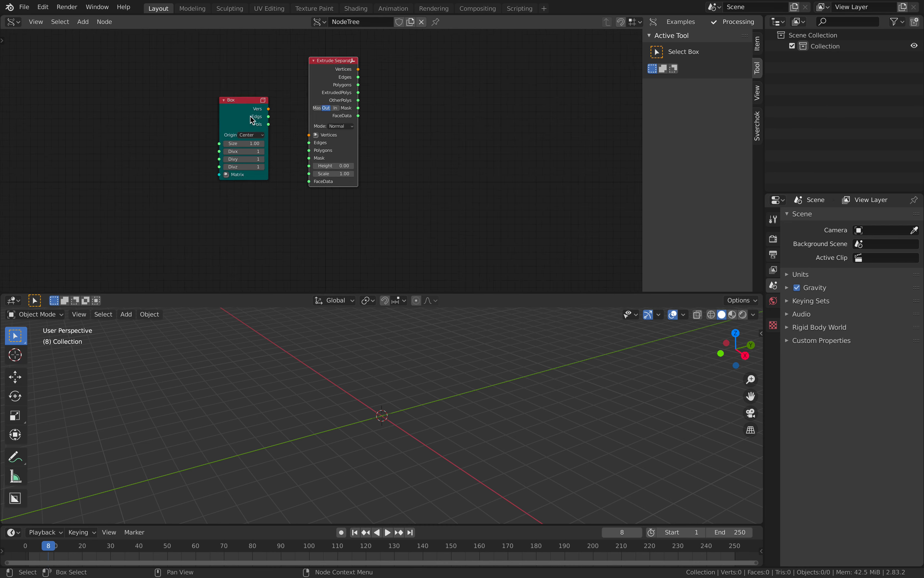
Connect the Box node's Vers and Pols outputs to the Vertices and Polygons inputs of the Extrude Separate Faces node
middle_click_drag(244, 115, 241, 114)
left_click_drag(234, 114, 235, 123)
middle_click_drag(218, 117, 188, 155)
scroll(188, 154, "up", 1)
left_click_drag(291, 100, 296, 113)
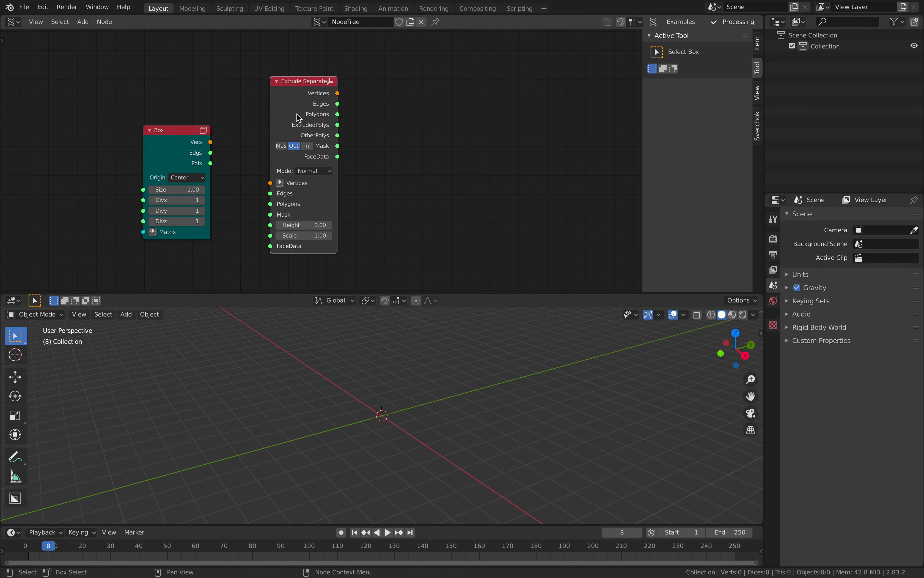
middle_click_drag(201, 126, 210, 99)
left_click_drag(222, 116, 282, 154)
left_click_drag(221, 135, 278, 173)
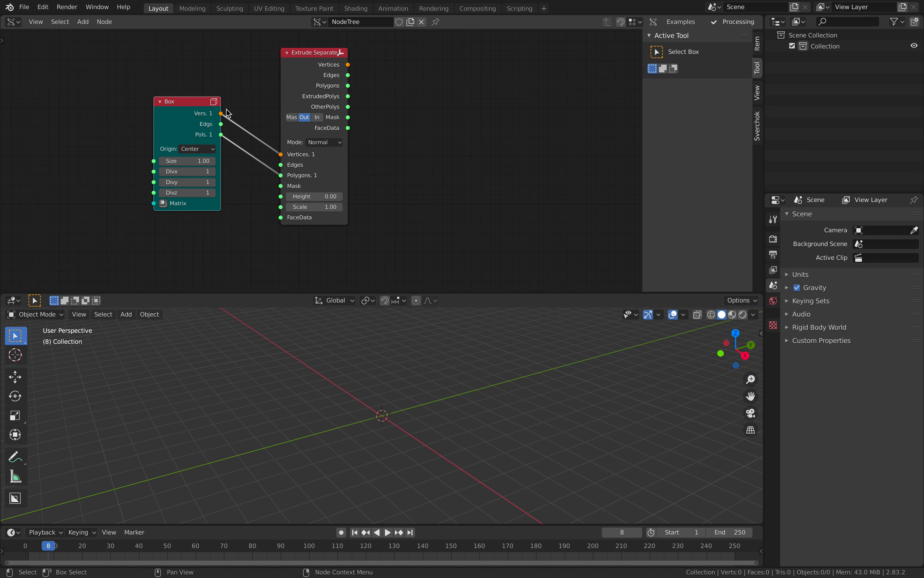
Search the nodes for "bm" and place a Viewer BMesh node beside the Extrude Separate Faces node
middle_click_drag(322, 153, 291, 155)
scroll(289, 151, "down", 1)
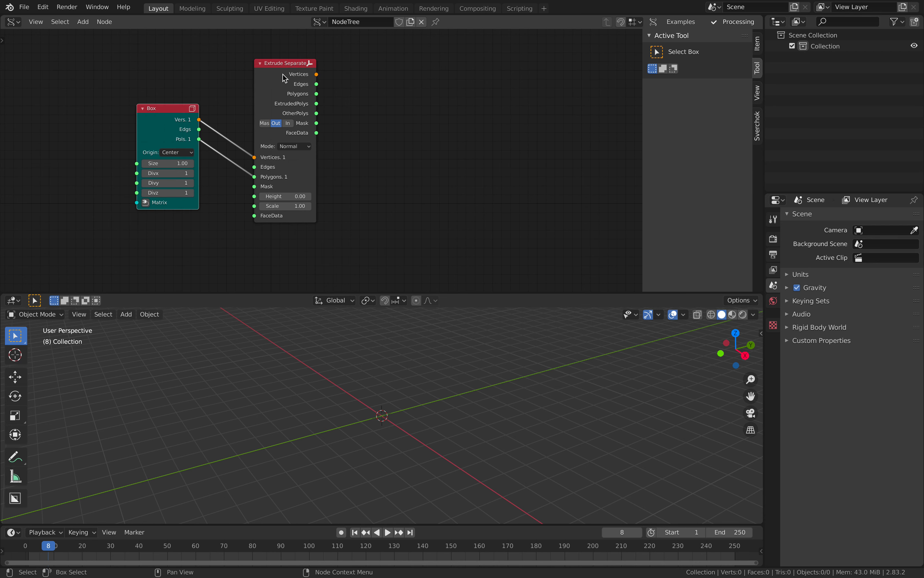
scroll(324, 88, "up", 1)
key("shift+a")
left_click(390, 85)
type("bm")
key("Return")
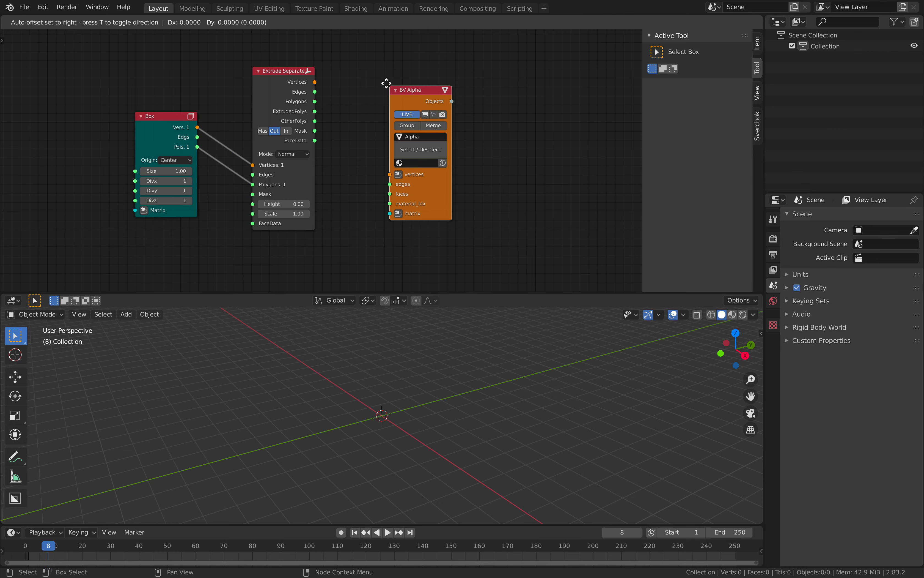
left_click(359, 71)
Connect the Extrude Separate Faces node's Vertices and Polygons outputs to the viewer node's vertices and faces inputs
mouse_move(315, 82)
left_mouse_down()
mouse_move(359, 160)
mouse_move(315, 101)
left_mouse_up()
key("g")
left_click(353, 171)
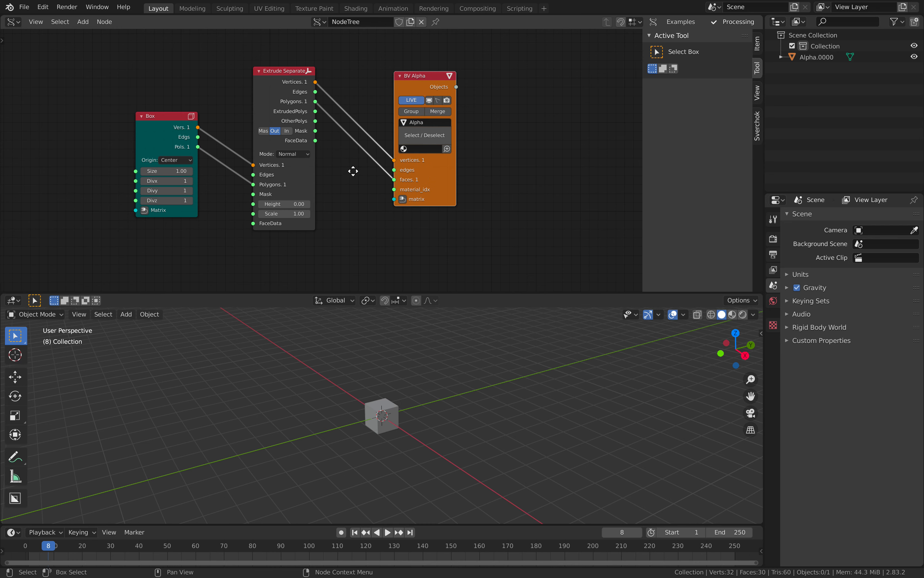
Set the Extrude Separate Faces node's height to 2.22 and scale to 0.76, with the Box node spaced further away
middle_click_drag(353, 171, 378, 162)
mouse_move(306, 194)
left_mouse_down()
mouse_move(336, 194)
mouse_move(332, 203)
mouse_move(300, 204)
left_mouse_up()
middle_click_drag(270, 191, 293, 160)
key("shift+a")
left_click(279, 170)
key("Escape")
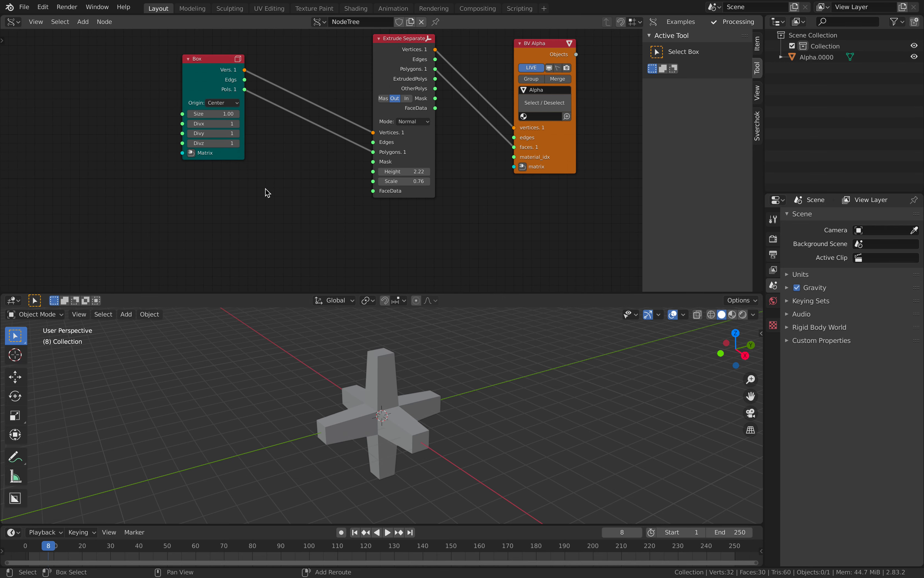
Search for "random num", place a Random Num Gen node below the Box node, and connect its Value output to the extrusion's Height input
key("shift+a")
left_click(265, 189)
type("random num")
key("Return")
left_click(265, 189)
left_click_drag(294, 196, 373, 171)
Switch the Random Num Gen node to Float with seed 164, Float Low 1.26 and Float High 5.74
left_click(304, 195)
mouse_move(290, 236)
left_mouse_down()
mouse_move(325, 246)
mouse_move(293, 227)
mouse_move(306, 227)
left_mouse_up()
middle_click_drag(426, 389, 460, 390)
left_click_drag(297, 225, 315, 225)
middle_click_drag(464, 398, 425, 389)
middle_click_drag(494, 227, 493, 227)
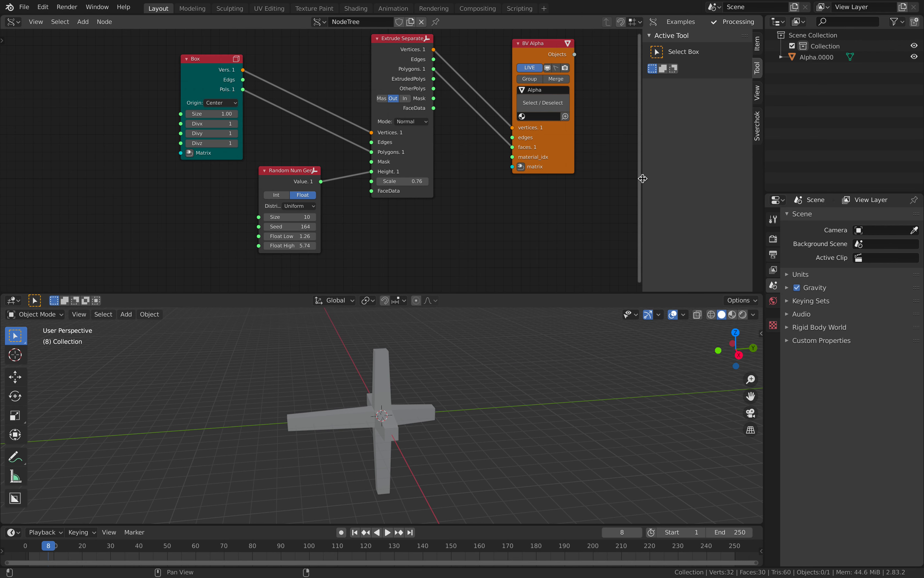
Collapse the node editor's sidebar and reposition the Box, Extrude Separate Faces and viewer nodes to tidy the layout
left_click_drag(643, 179, 757, 181)
middle_click_drag(578, 197, 555, 203)
middle_click_drag(465, 351, 497, 361)
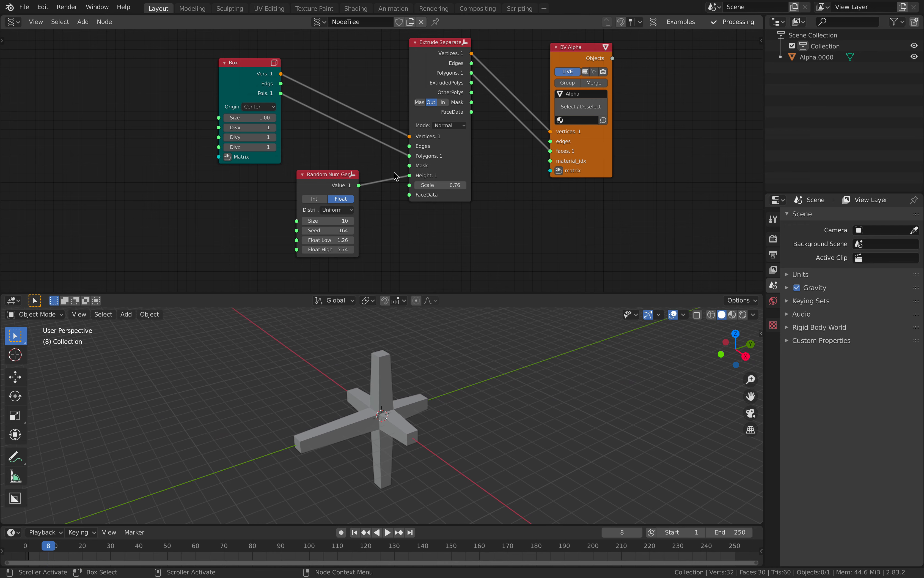
left_click_drag(276, 82, 295, 82)
middle_click_drag(378, 88, 371, 100)
scroll(372, 106, "up", 1)
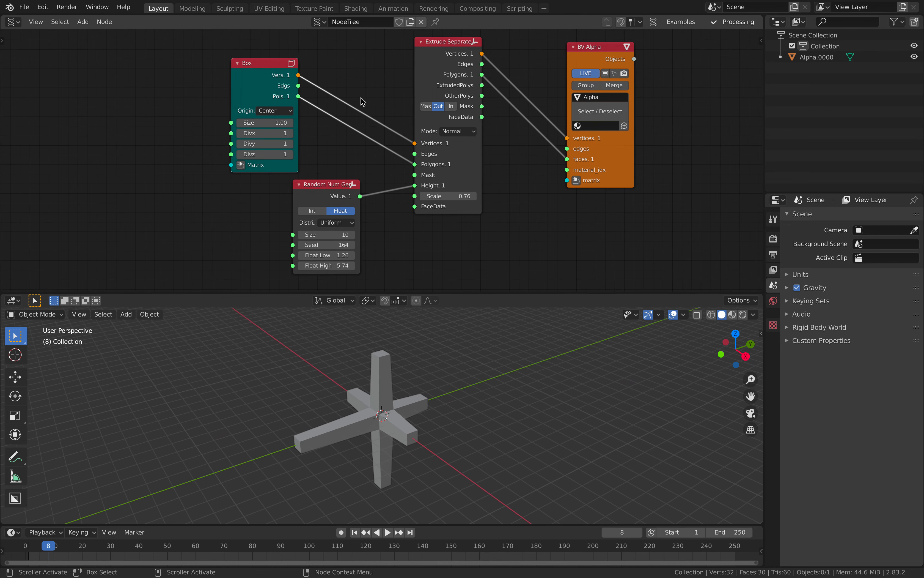
scroll(345, 105, "down", 1)
left_click_drag(429, 165, 435, 162)
left_click_drag(585, 163, 564, 164)
scroll(374, 151, "up", 1)
middle_click_drag(322, 105, 296, 108)
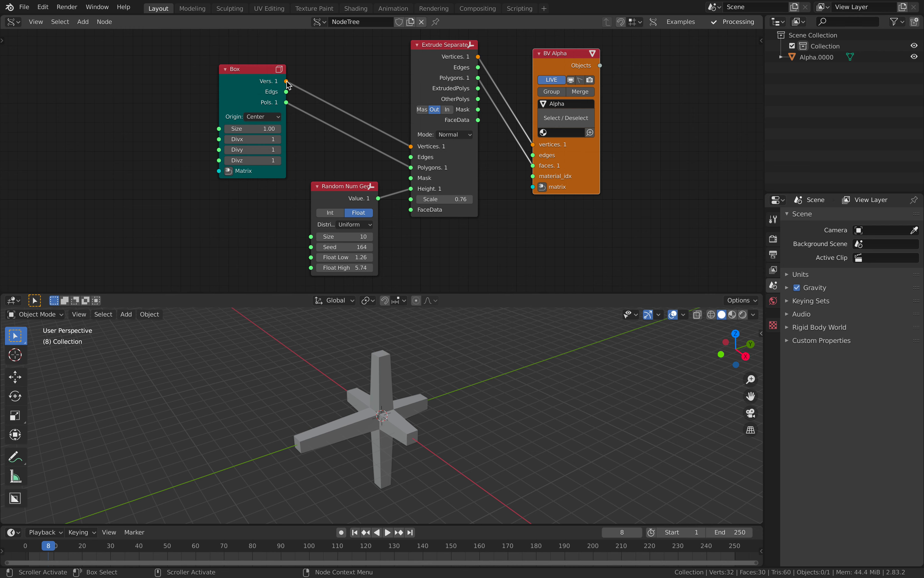
Spread the Box, Extrude Separate Faces and viewer nodes apart to make room between the Box and the extrusion
left_click_drag(287, 82, 374, 43)
scroll(325, 94, "down", 1)
left_click_drag(262, 87, 233, 95)
middle_click_drag(297, 106, 248, 128)
left_click_drag(470, 100, 497, 101)
left_click_drag(382, 104, 389, 104)
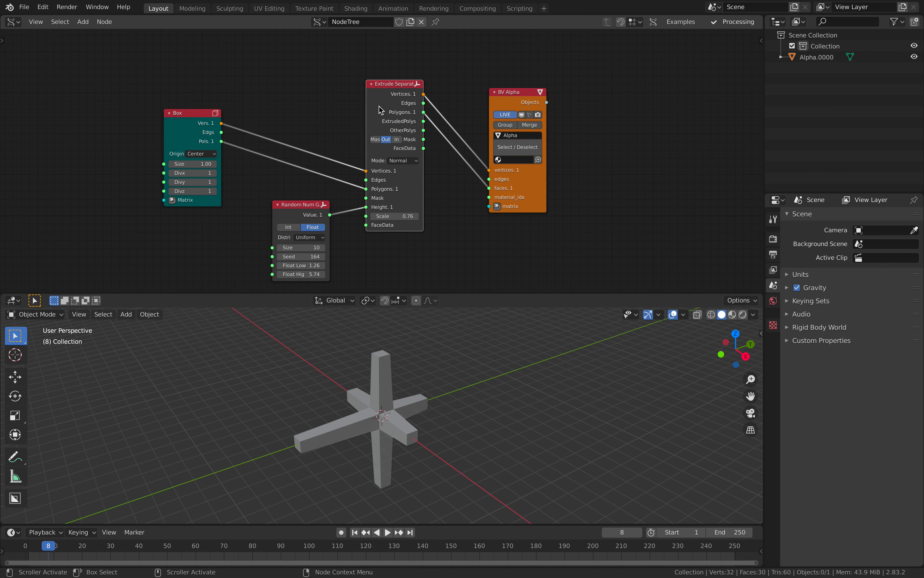
scroll(214, 131, "up", 1)
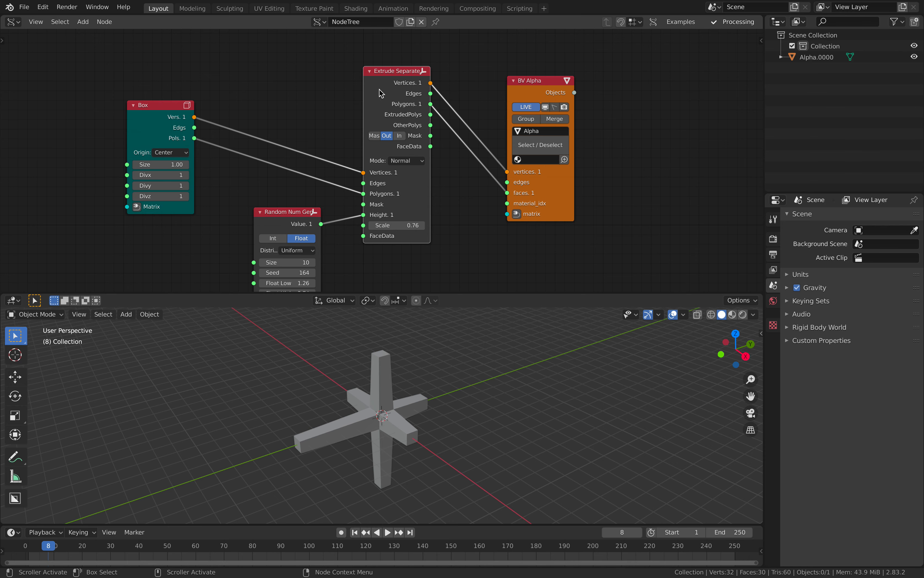
left_click_drag(380, 89, 394, 118)
left_click_drag(522, 163, 529, 173)
middle_click_drag(392, 155, 402, 186)
Search the nodes for "stet" and place a Stethoscope MK2 node above the links between the Box and extrude nodes
key("shift+a")
left_click(281, 89)
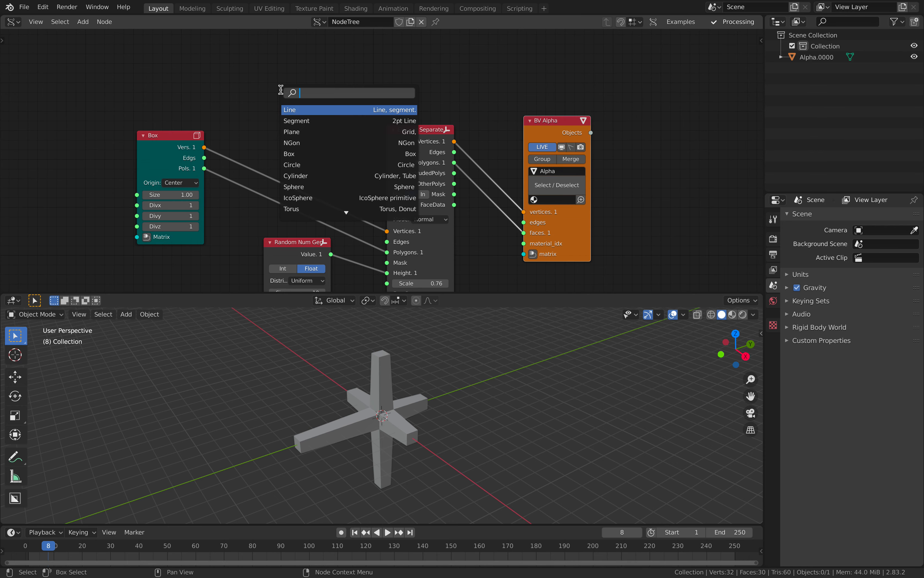
type("steto")
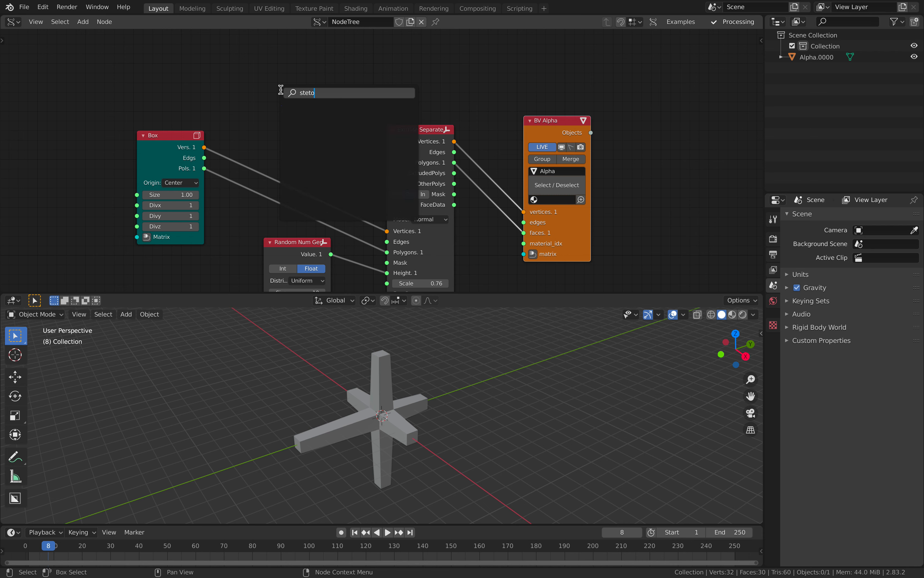
key("BackSpace")
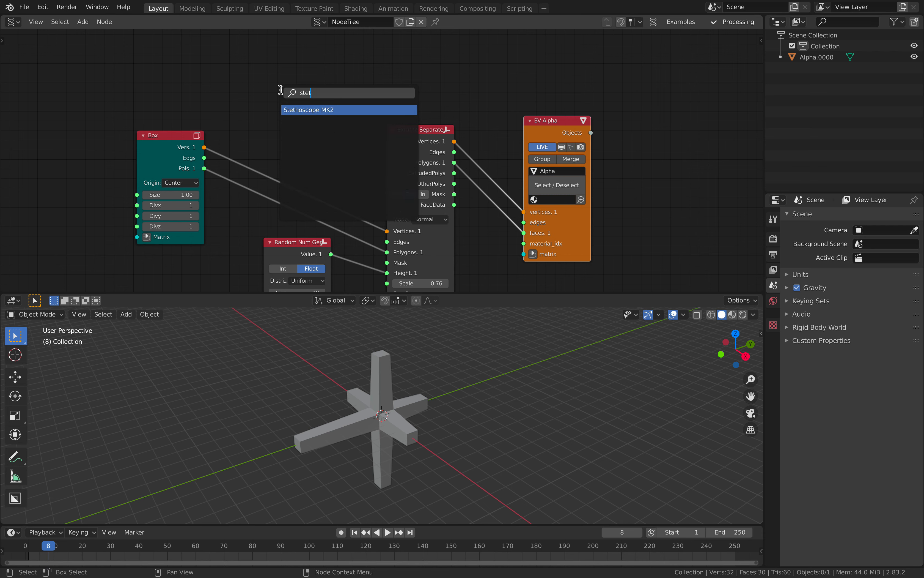
key("Return")
left_click(274, 61)
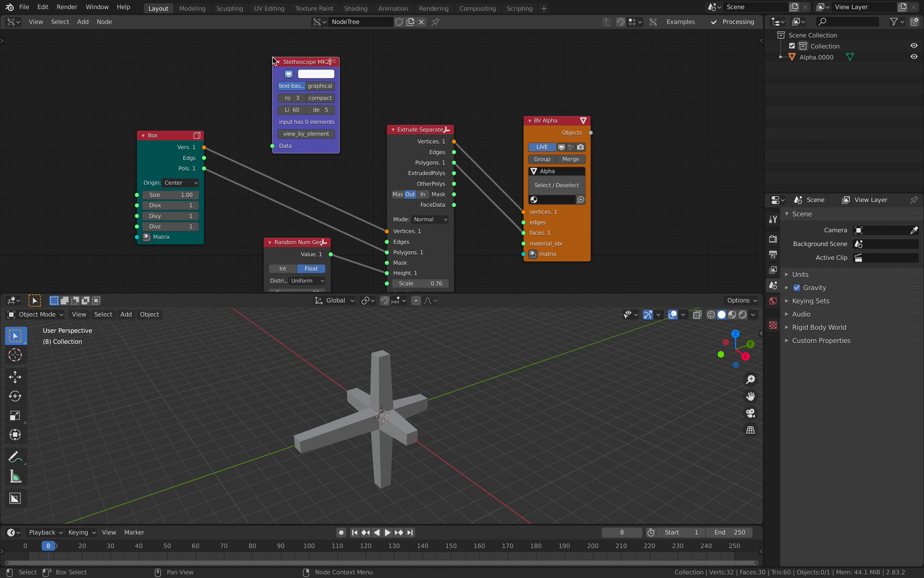
Inspect the Box node's vertex and polygon data by connecting its Vers and Pols outputs in turn to the Stethoscope's Data input
left_click_drag(204, 147, 272, 146)
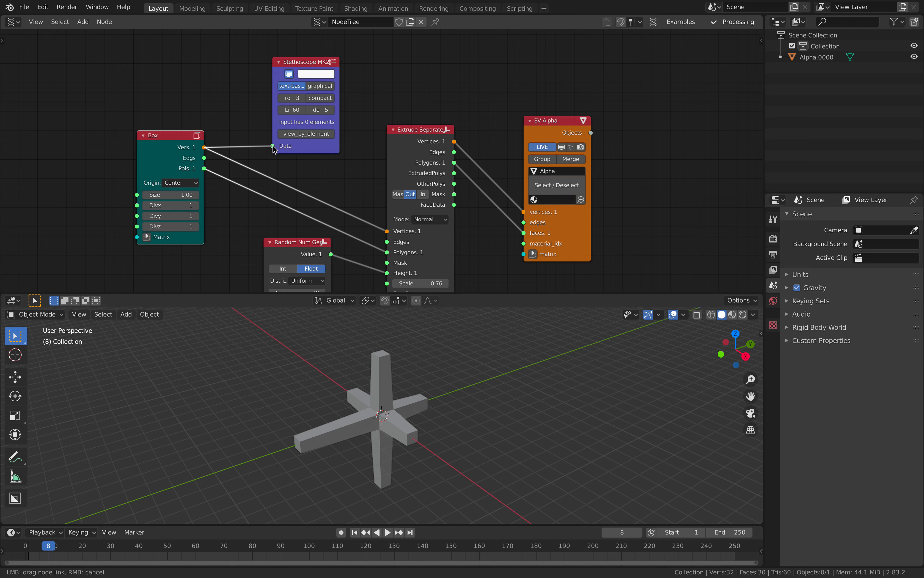
scroll(223, 124, "up", 1)
scroll(223, 134, "up", 2)
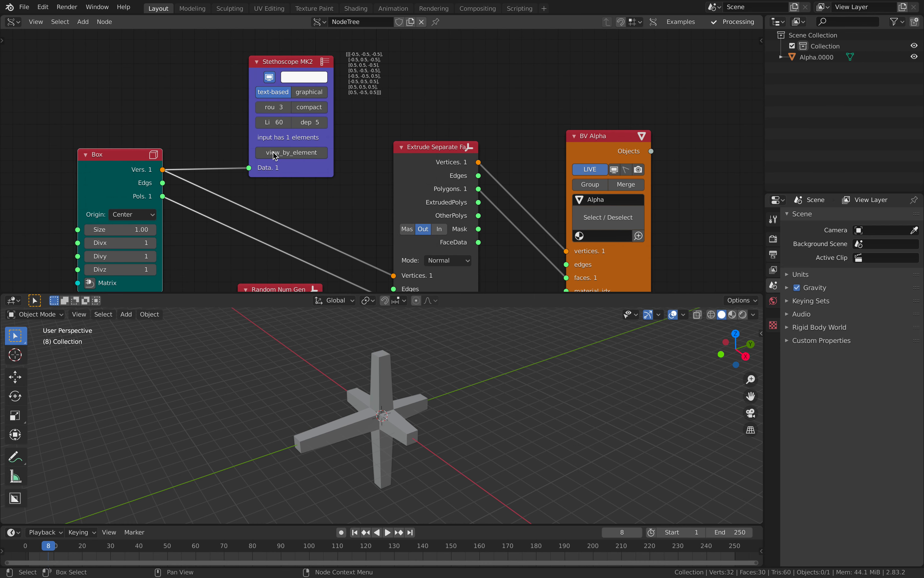
left_click_drag(162, 182, 249, 167)
left_click_drag(162, 196, 249, 167)
scroll(352, 74, "up", 2)
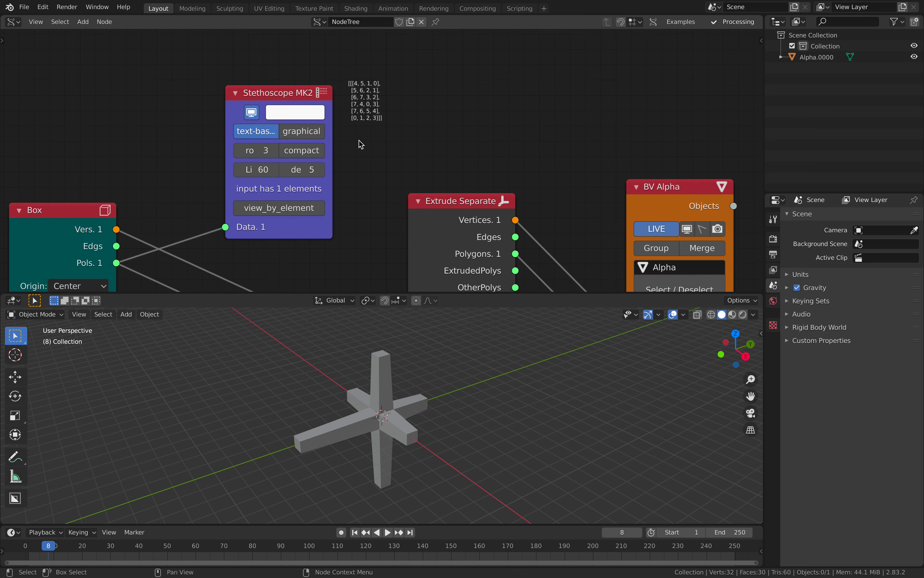
scroll(355, 84, "down", 3)
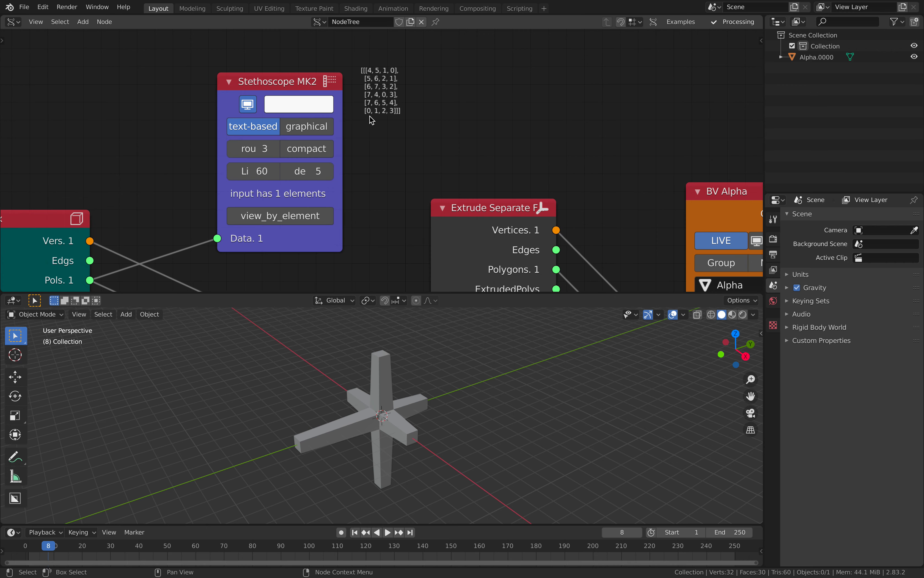
Connect the Box node's Edgs output to the Stethoscope's Data input to read the edge data, and switch back to Pols
left_click_drag(149, 195, 242, 179)
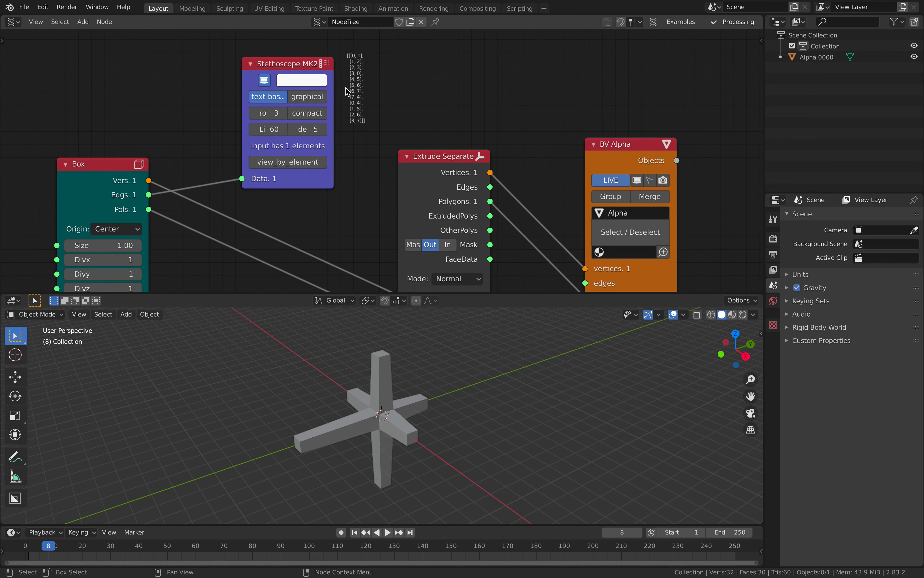
scroll(348, 92, "up", 1)
scroll(167, 179, "down", 1)
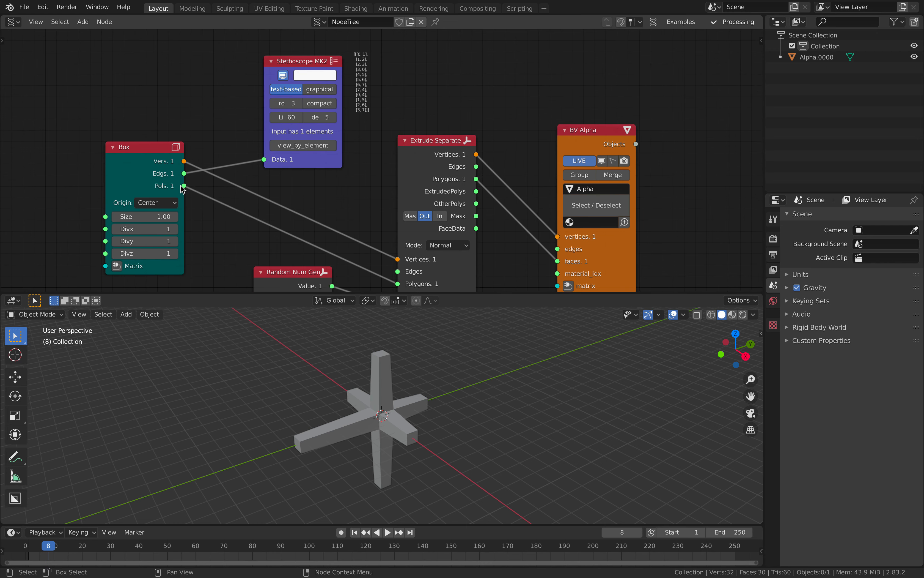
left_click_drag(183, 186, 264, 159)
Delete all nodes from the node tree
scroll(347, 155, "down", 1)
middle_click_drag(346, 150, 355, 129)
scroll(336, 92, "down", 3)
key("a")
key("a")
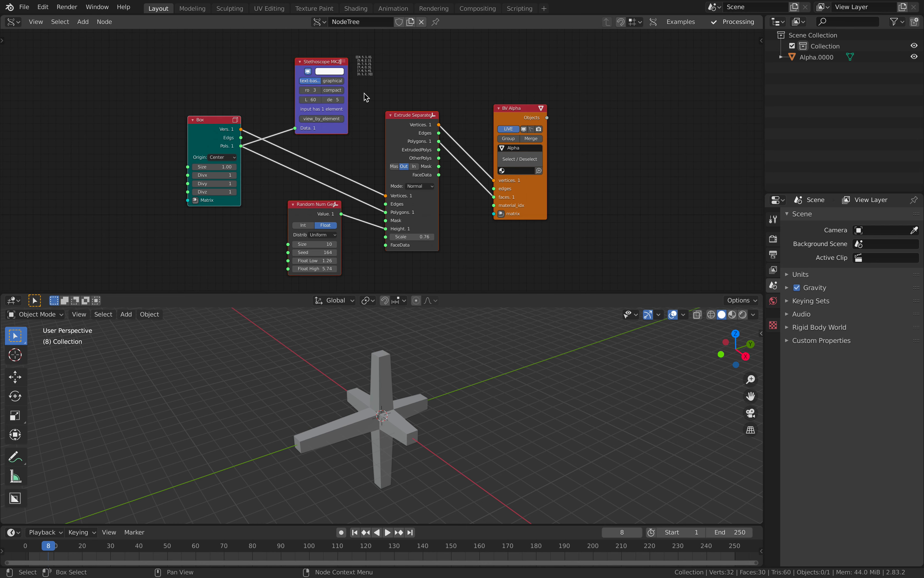
key("Delete")
Browse the Sverchok node categories, including Generator, Surfaces, CAD, Viz and Text, to examine which nodes they offer
key("shift+a")
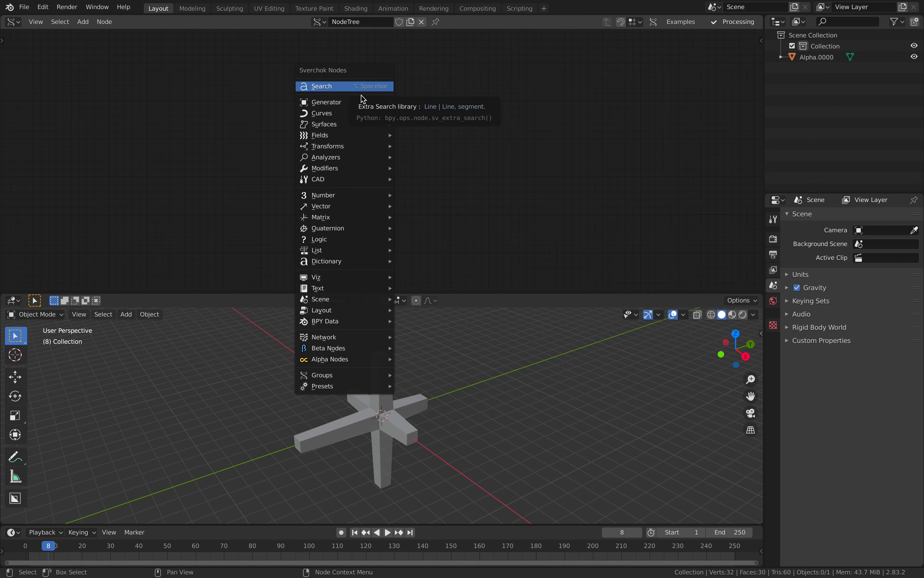
mouse_move(359, 104)
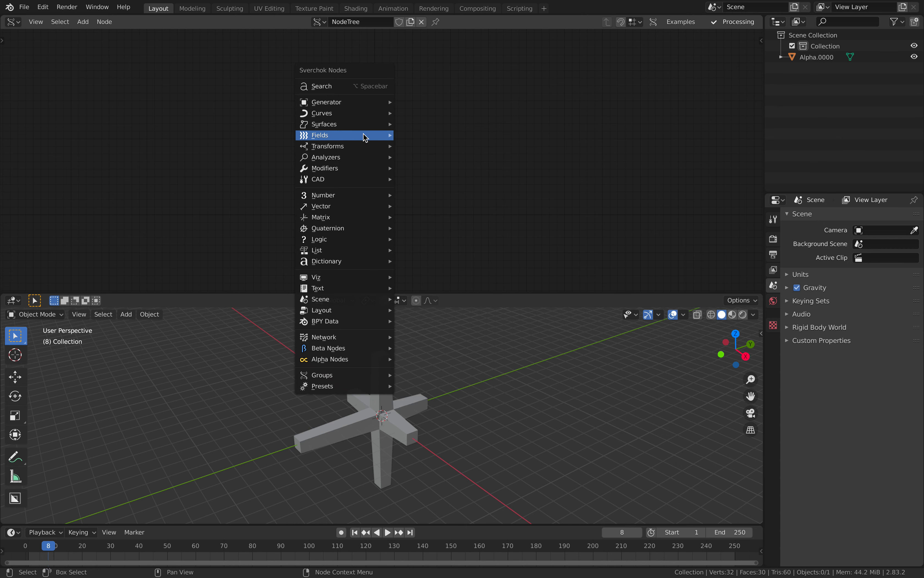
mouse_move(366, 138)
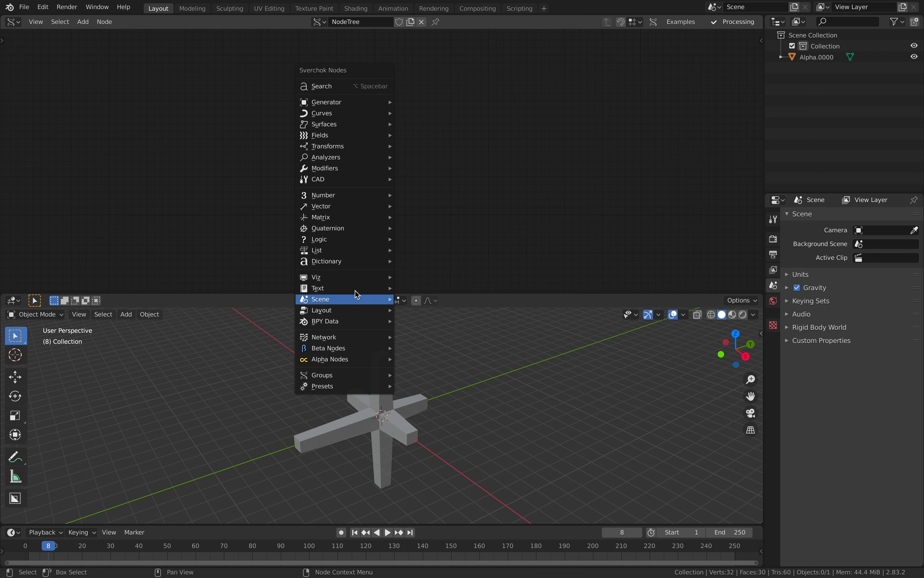
mouse_move(358, 294)
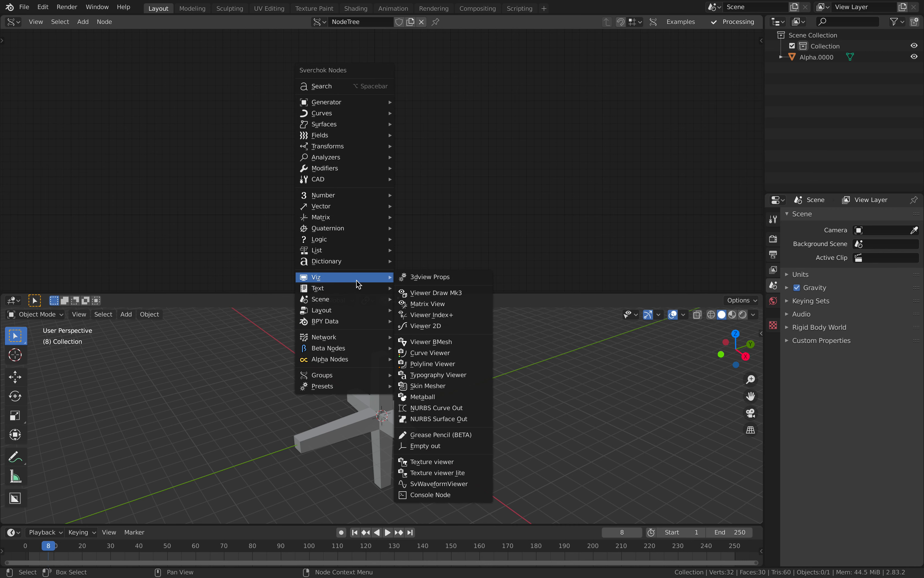
mouse_move(363, 252)
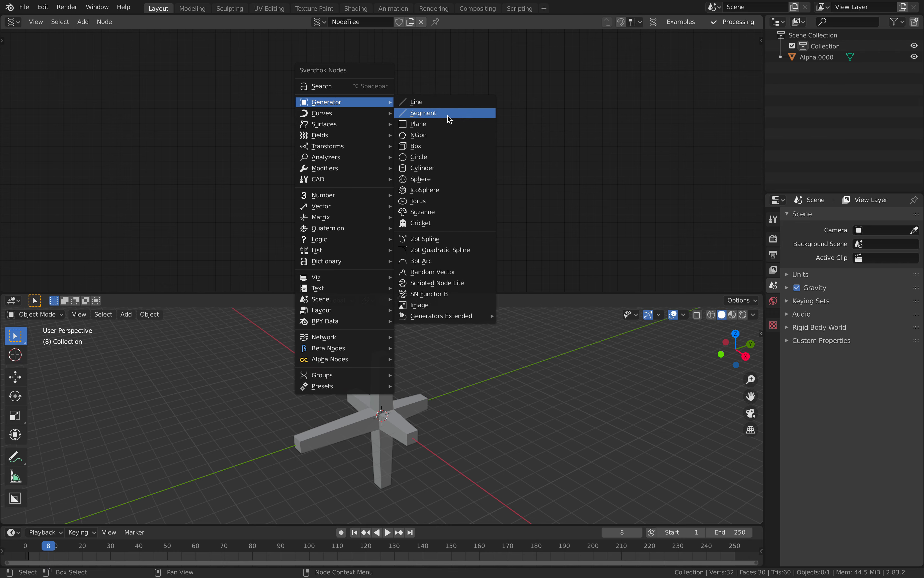
mouse_move(336, 119)
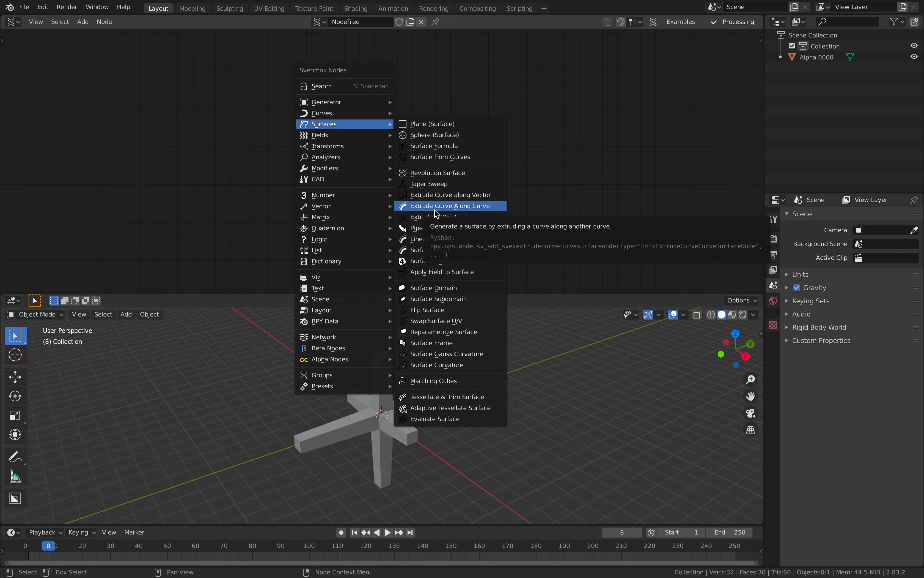
mouse_move(382, 138)
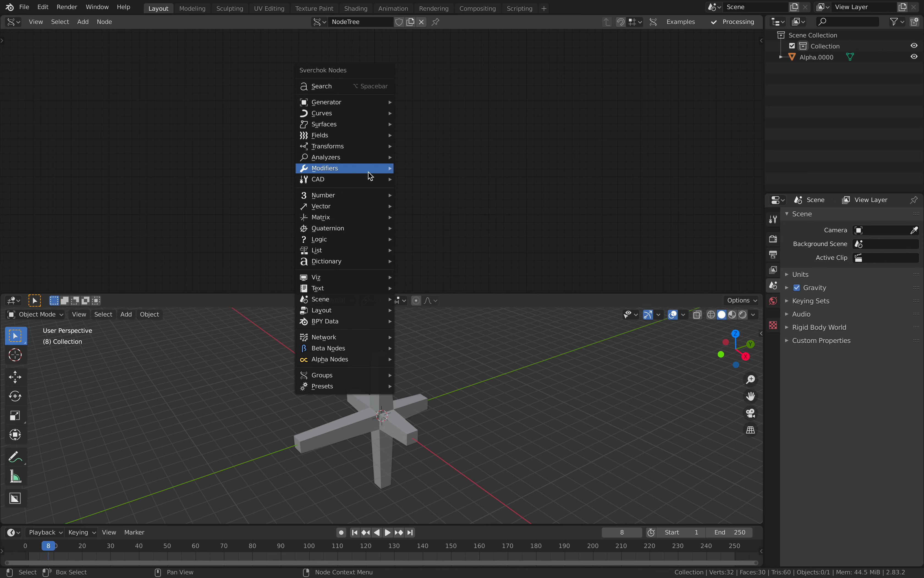
mouse_move(426, 175)
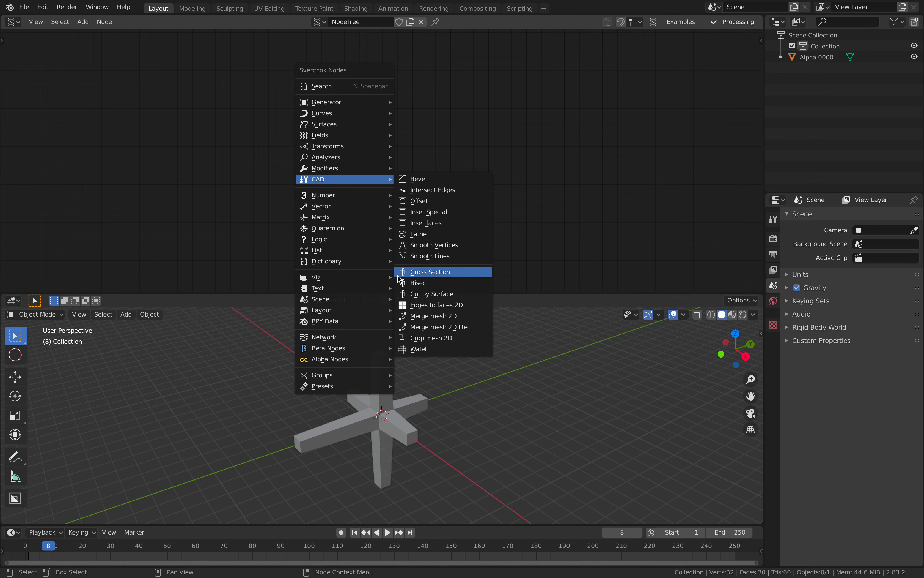
mouse_move(380, 293)
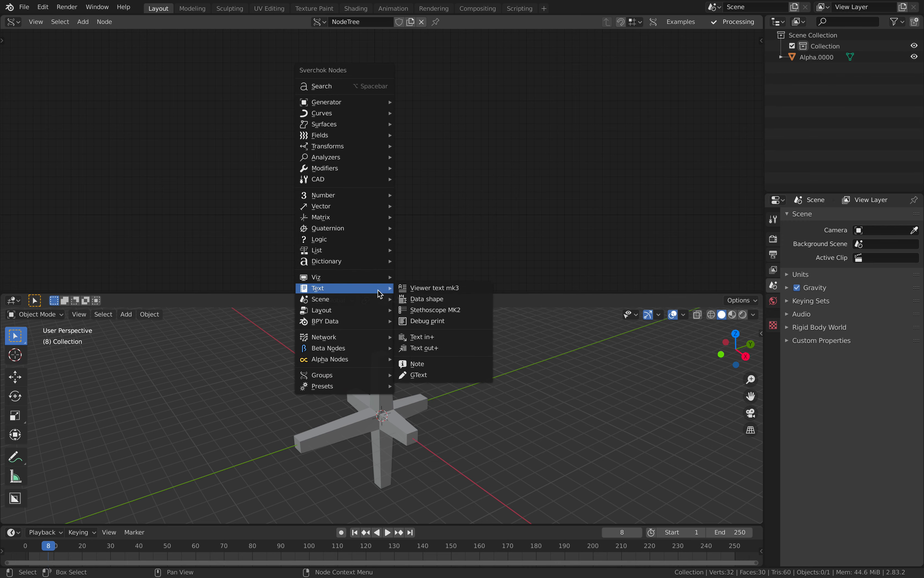
Add a Line generator node to the empty node tree
left_click(408, 104)
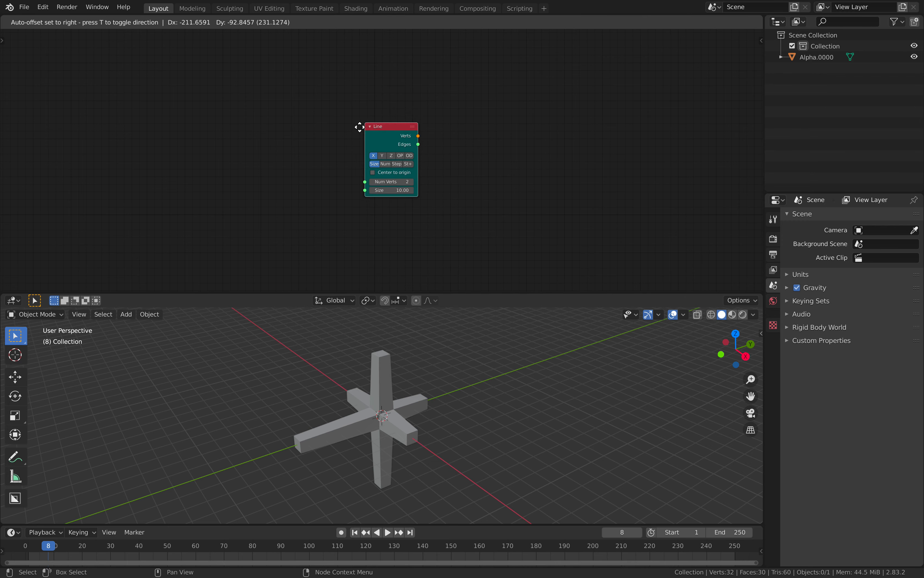
left_click(339, 96)
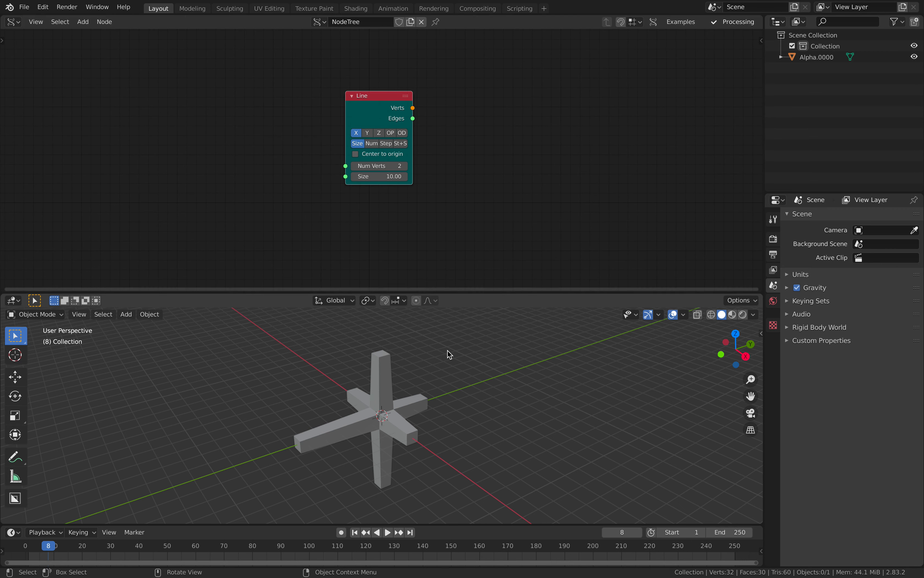
Delete the leftover extruded mesh object from the 3D scene
key("a")
key("x")
left_click(457, 362)
Add a Viewer Draw Mk3 node beside the Line node and connect the Line's Verts and Edges outputs to it
mouse_move(434, 118)
middle_mouse_down()
mouse_move(399, 125)
mouse_move(436, 118)
middle_mouse_up()
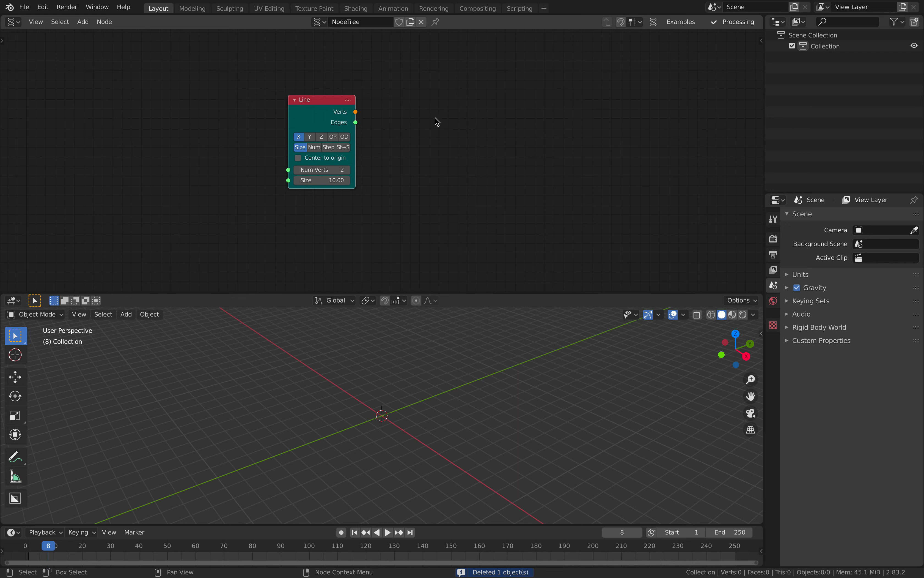
key("shift+a")
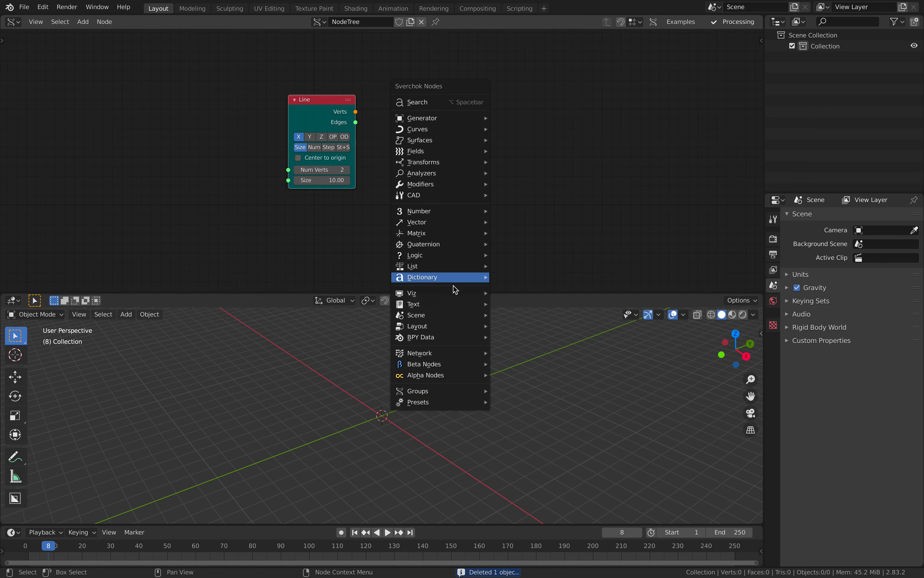
mouse_move(457, 293)
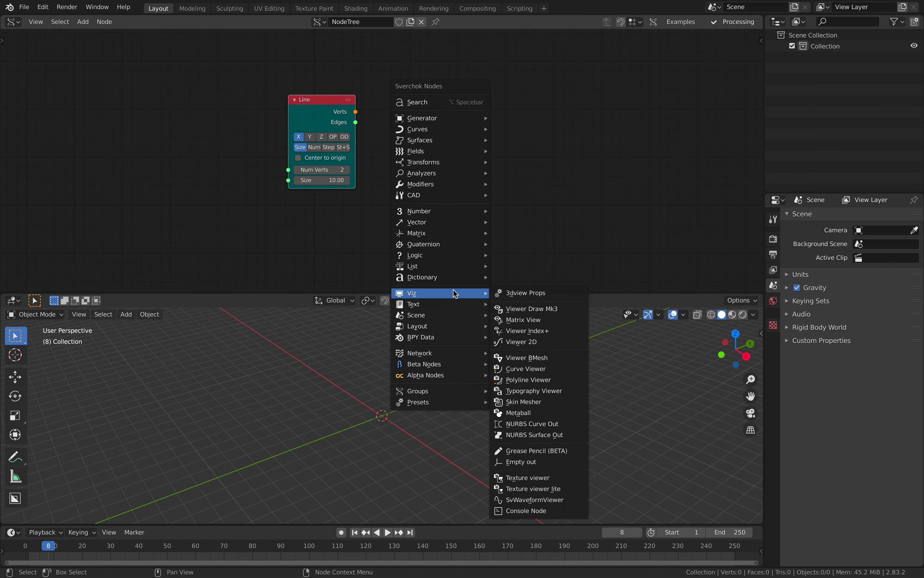
left_click(526, 312)
left_click_drag(356, 112, 409, 140)
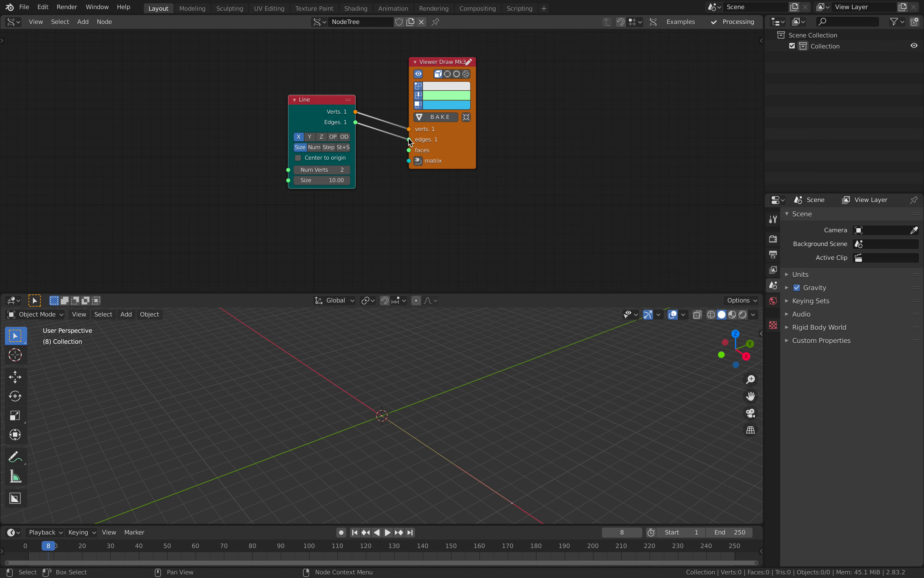
middle_click_drag(486, 147, 438, 156)
left_click_drag(428, 149, 414, 144)
left_click_drag(409, 147, 413, 133)
Set the Line node's Num Verts to 9 and reposition the node nearer the viewer node
mouse_move(454, 405)
middle_mouse_down()
mouse_move(472, 405)
mouse_move(452, 439)
mouse_move(387, 380)
mouse_move(398, 356)
mouse_move(416, 353)
middle_mouse_up()
left_click(299, 178)
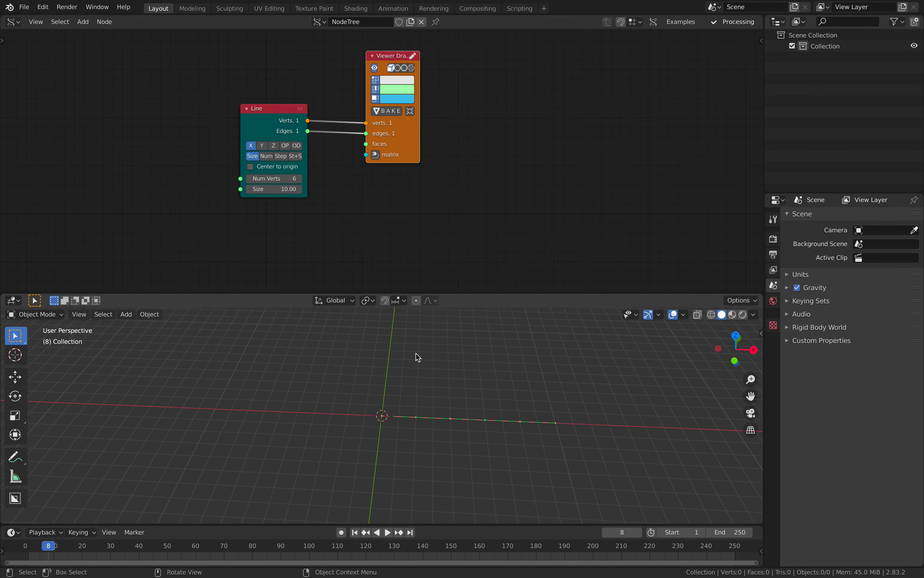
left_click(299, 179)
left_click(299, 178)
left_click(299, 178)
middle_click_drag(459, 404, 439, 405)
left_click_drag(310, 186, 324, 192)
middle_click_drag(389, 398, 385, 418)
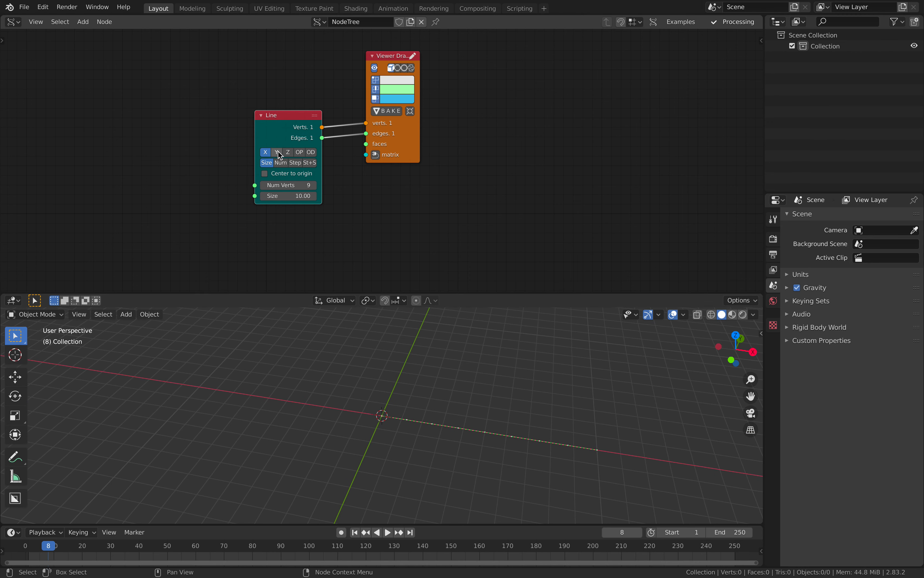
Set the Line node's direction to Z and enlarge the 3D viewport area
middle_click_drag(336, 345, 337, 333)
middle_click_drag(439, 394, 443, 363)
left_click_drag(445, 294, 442, 253)
middle_click_drag(428, 302, 391, 343)
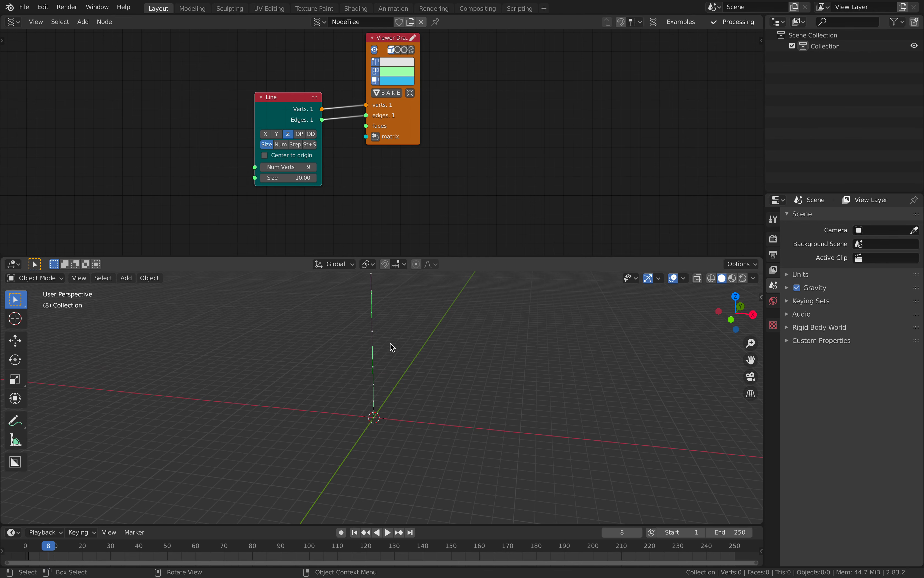
Set the Line node's Size to 6.16 and its Num Verts to 10
left_click_drag(288, 178, 304, 178)
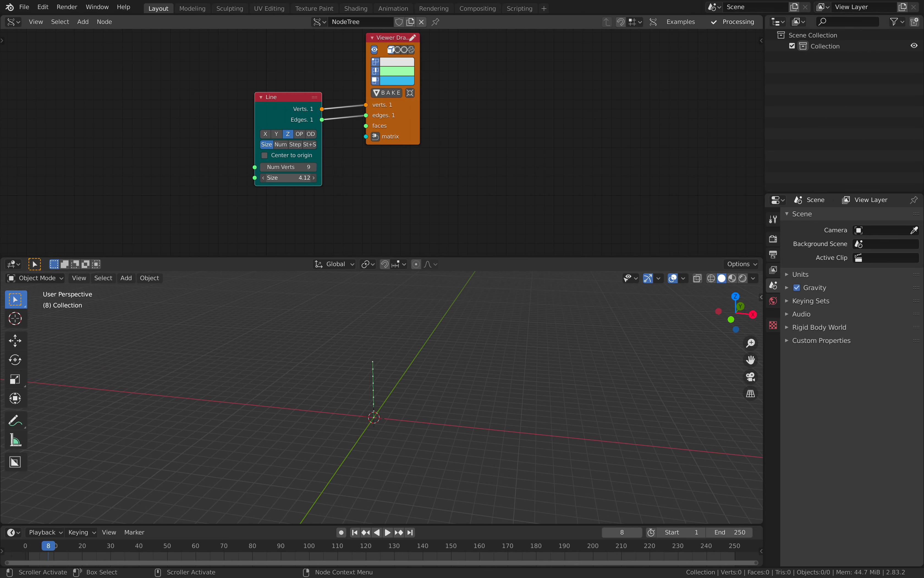
left_click(314, 167)
left_click(314, 167)
left_click(314, 167)
Lower the viewer node, switch the Line node to Num mode and reduce its vertex count
scroll(194, 135, "up", 2)
middle_click_drag(192, 135, 221, 125)
scroll(221, 124, "up", 2)
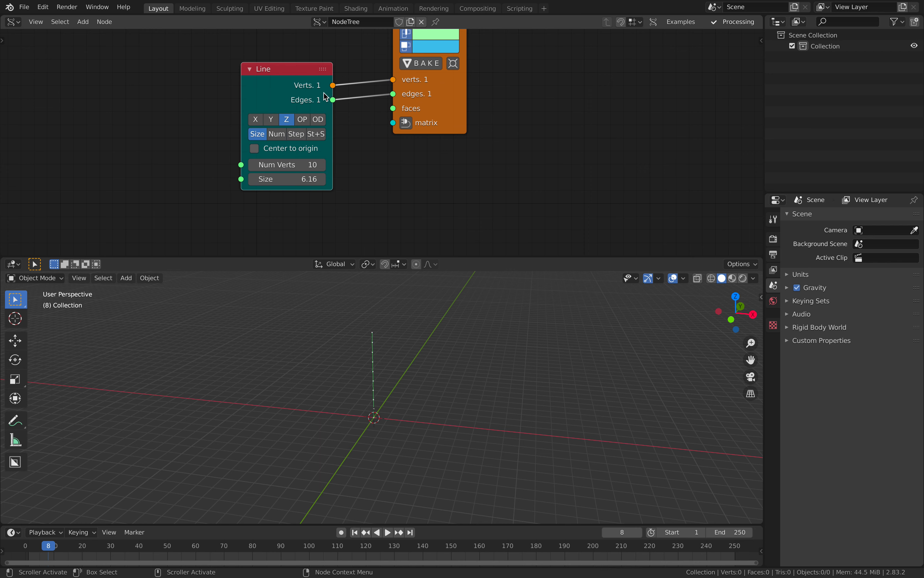
left_click_drag(429, 108, 421, 149)
scroll(320, 139, "down", 1)
left_click(269, 134)
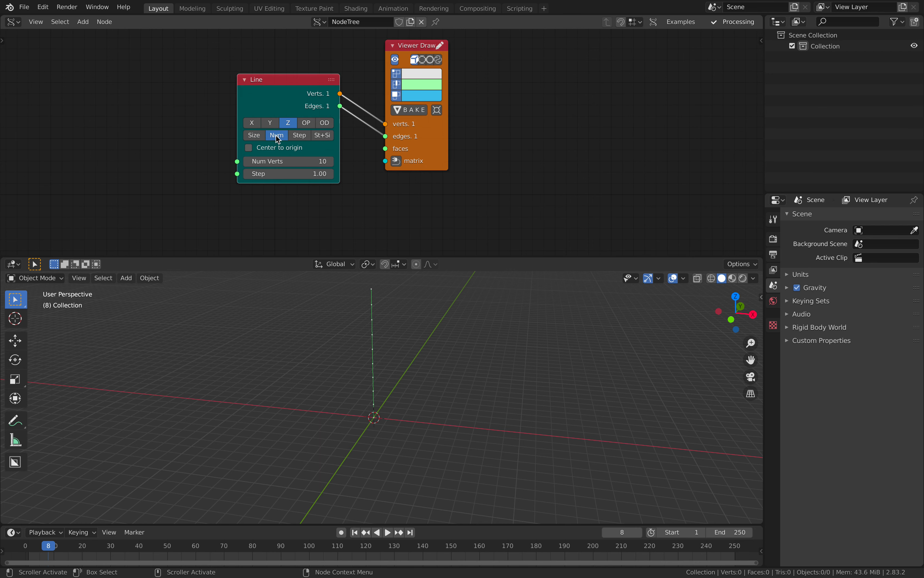
left_click(247, 162)
left_click(247, 162)
left_click(247, 162)
left_click(247, 162)
Switch the Line node to Step mode and shift the viewer node slightly further away
left_click(300, 136)
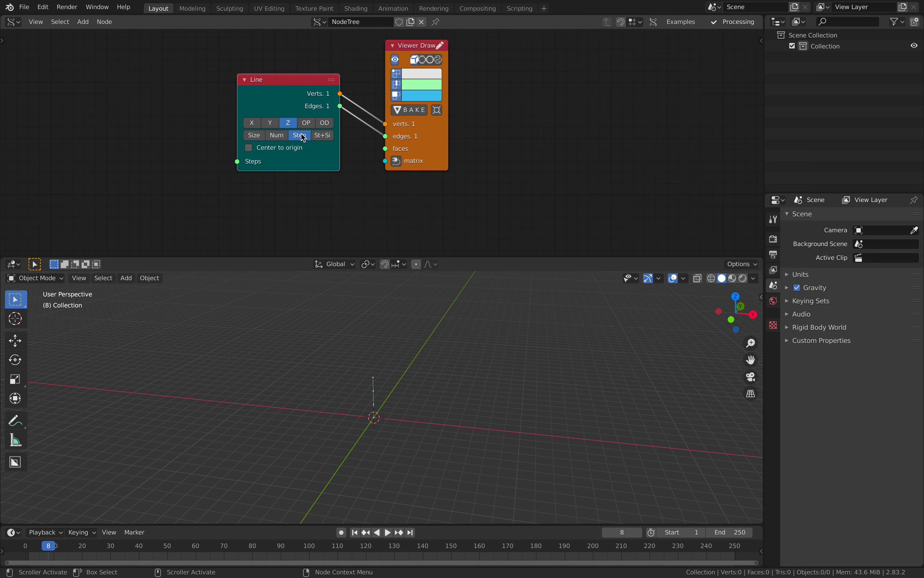
middle_click_drag(179, 148, 197, 150)
left_click_drag(440, 161, 452, 168)
middle_click_drag(390, 389, 381, 384)
scroll(381, 385, "up", 2)
middle_click_drag(137, 85, 159, 79)
Add a Random number node ahead of the Line node and set its Count to 10
key("shift+a")
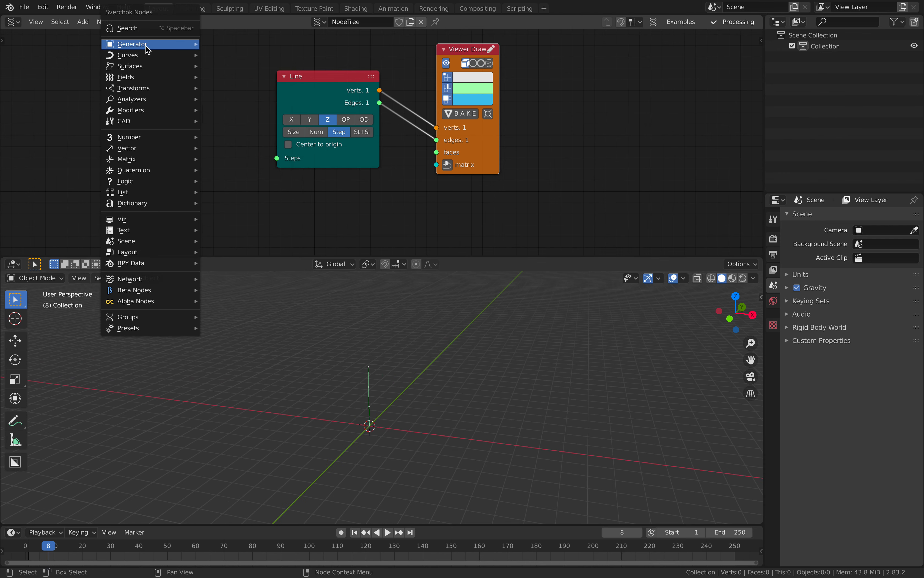
mouse_move(147, 43)
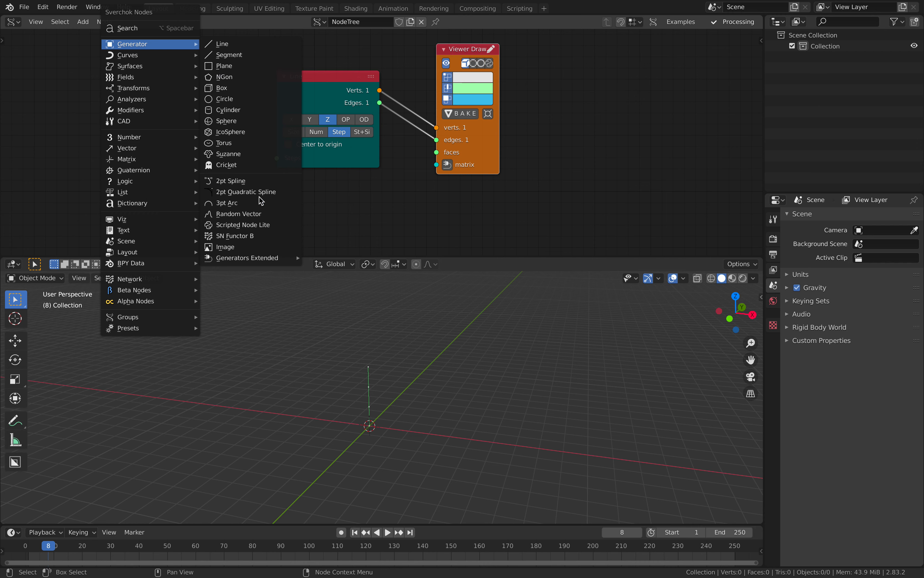
mouse_move(262, 258)
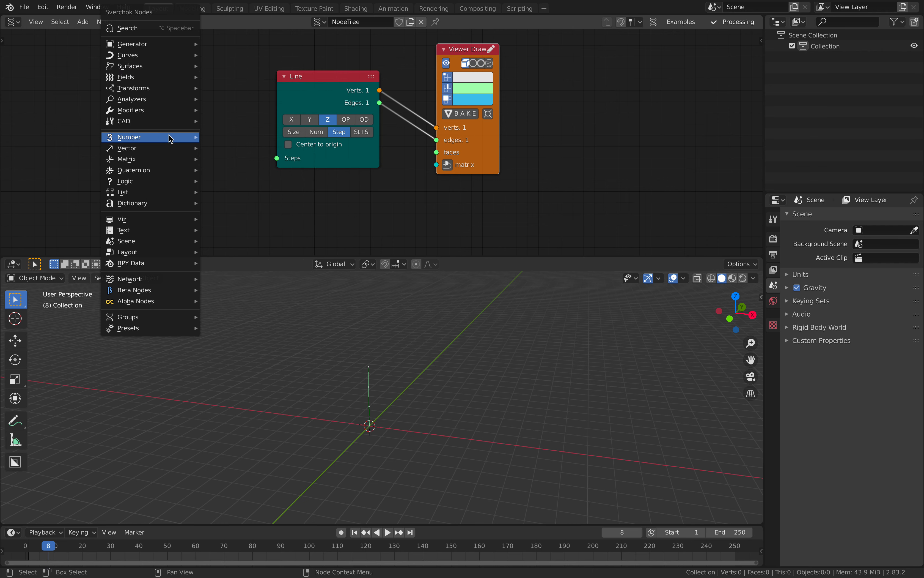
mouse_move(169, 138)
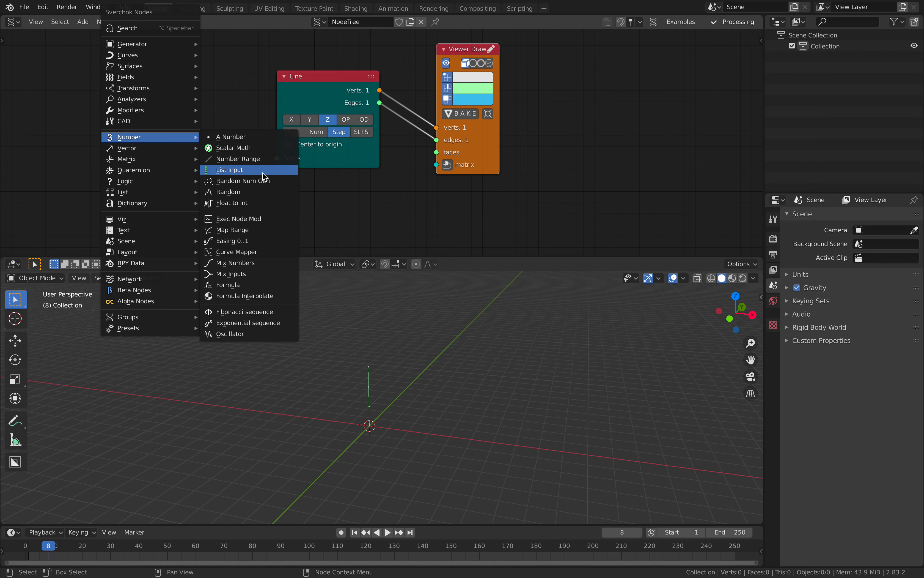
left_click(235, 197)
left_click(136, 130)
left_click(196, 148)
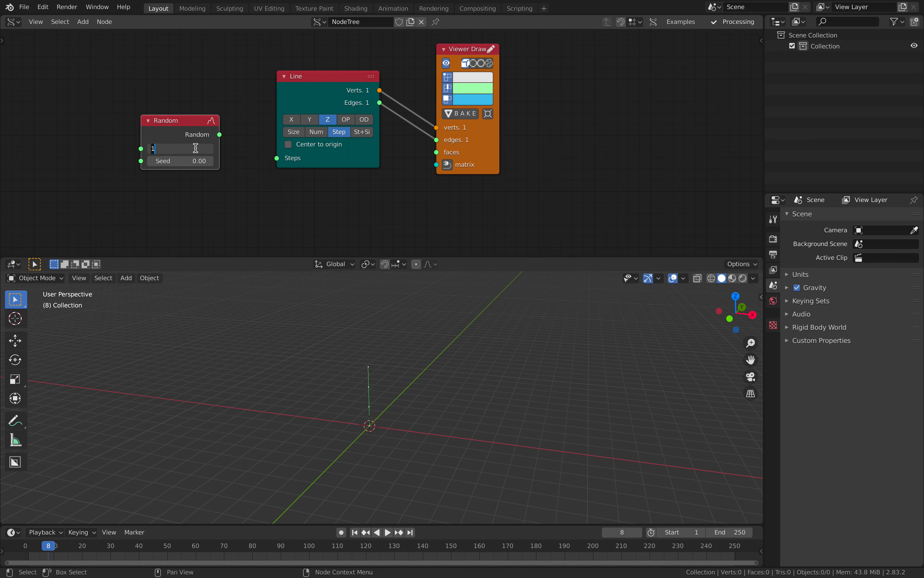
type("10")
key("Return")
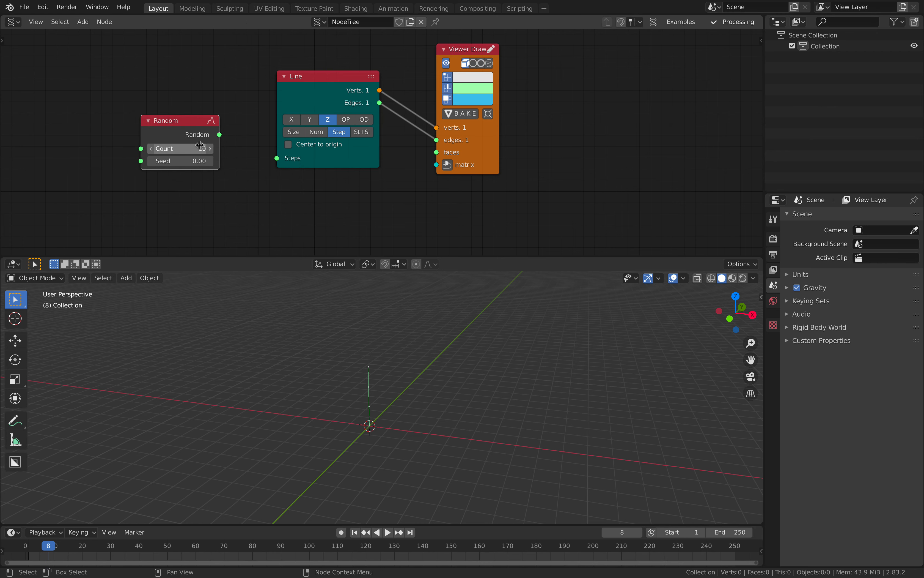
Add a Stethoscope MK2 node below the Line node and connect the Random node's output to it
middle_click_drag(196, 145, 191, 137)
key("shift+a")
left_click(261, 86)
type("ste")
left_click(271, 126)
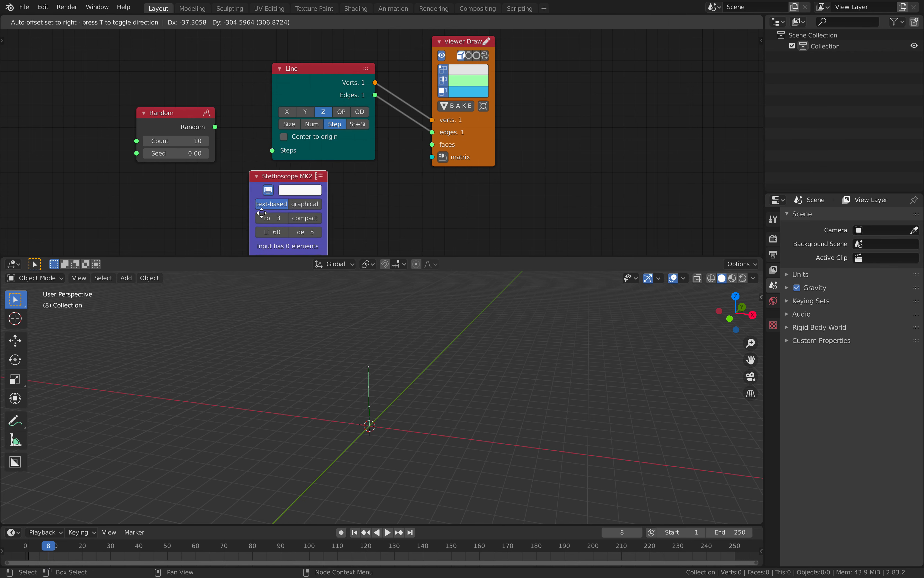
left_click(267, 211)
middle_click_drag(267, 211, 275, 160)
scroll(272, 153, "down", 2)
left_click_drag(246, 85, 279, 213)
scroll(290, 172, "up", 3)
middle_click_drag(304, 154, 330, 187)
scroll(340, 195, "down", 1)
scroll(324, 179, "down", 1)
scroll(333, 187, "up", 1)
Move the Random node clear of the Line node and connect its output to the Line's Steps input
left_click_drag(176, 117, 91, 108)
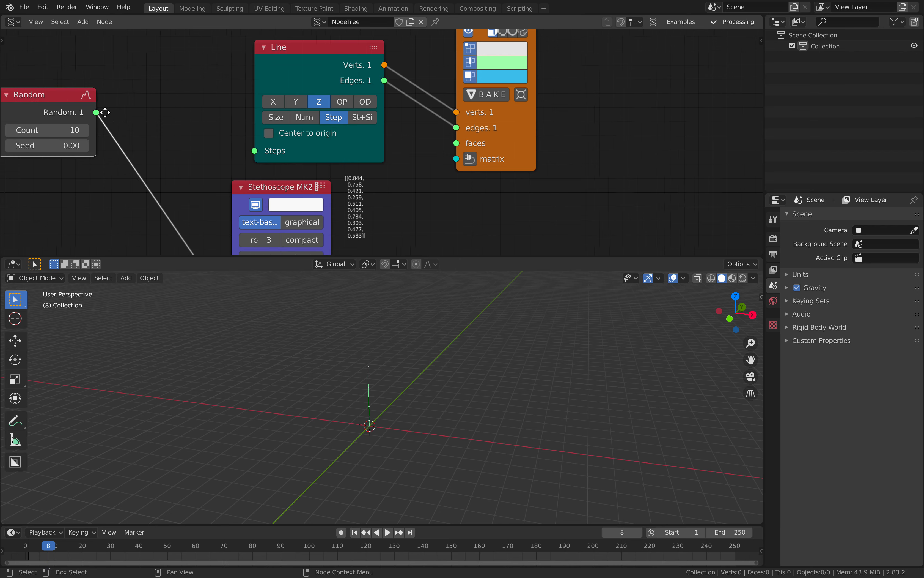
middle_click_drag(331, 195, 395, 208)
middle_click_drag(282, 164, 340, 162)
left_click_drag(215, 127, 372, 161)
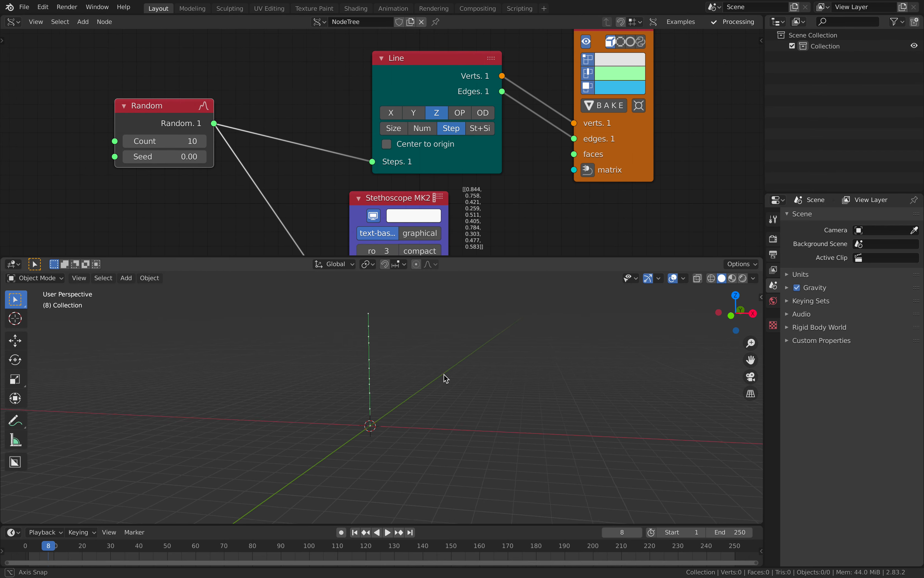
Set the Random node's Seed to 2.10 and inspect the resulting line in the 3D view
scroll(445, 374, "up", 2)
middle_click_drag(414, 396, 414, 442, "shift")
left_click_drag(179, 157, 214, 157)
middle_click_drag(386, 412, 369, 417)
middle_click_drag(358, 480, 370, 442)
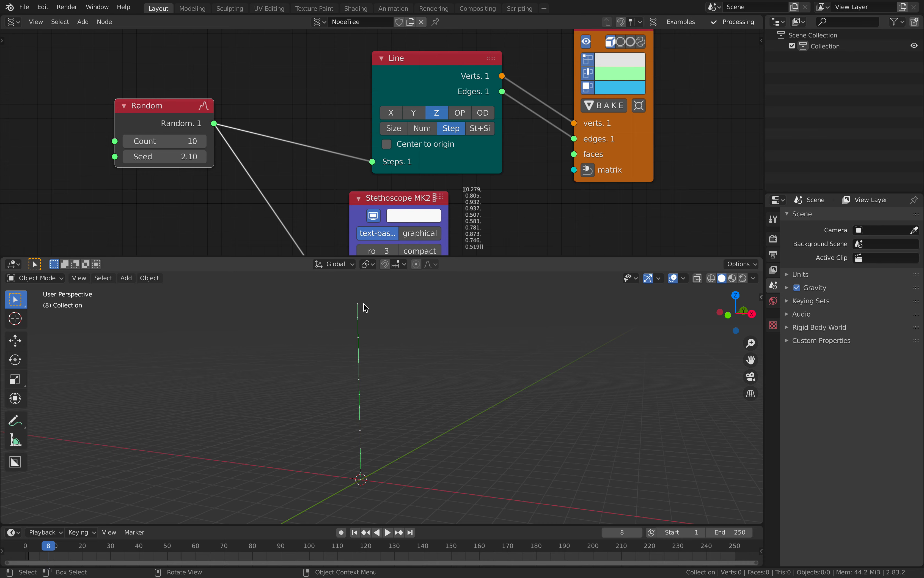
Spread the nodes apart by moving the Viewer Draw node away and raising the Line node
left_click_drag(408, 60, 402, 55)
middle_click_drag(379, 378, 369, 406)
middle_click_drag(497, 157, 410, 183)
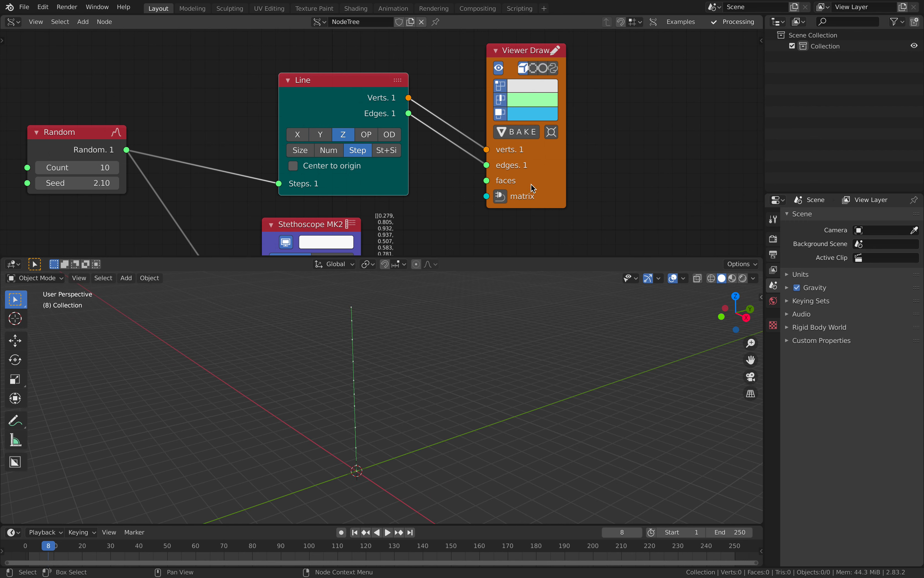
left_click_drag(532, 184, 630, 159)
scroll(457, 140, "down", 2)
left_click_drag(359, 109, 357, 81)
middle_click_drag(360, 92, 367, 128)
scroll(367, 128, "up", 2)
left_click_drag(359, 122, 357, 106)
middle_click_drag(381, 107, 428, 97)
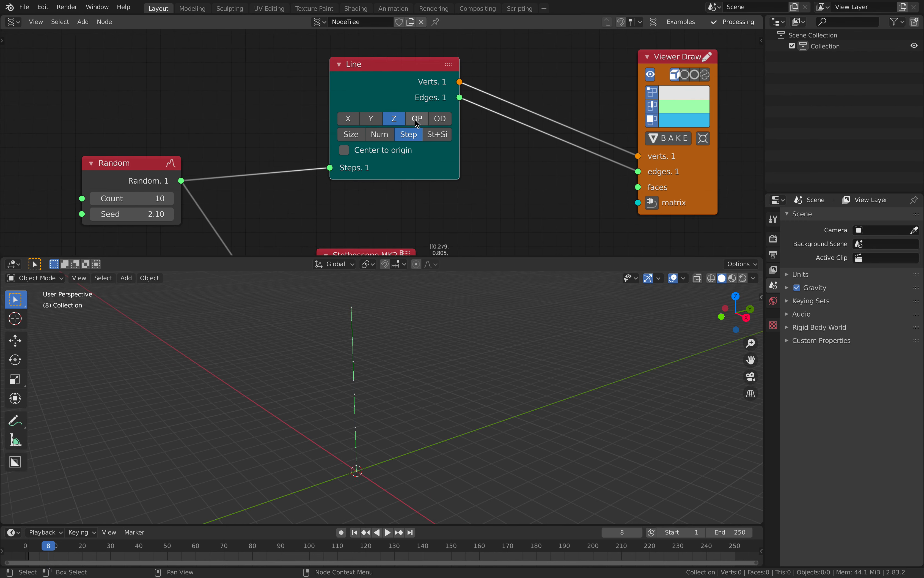
Set the Line node's direction mode to OP, trying OD as well, and bring the Viewer Draw node closer to it
left_click(415, 120)
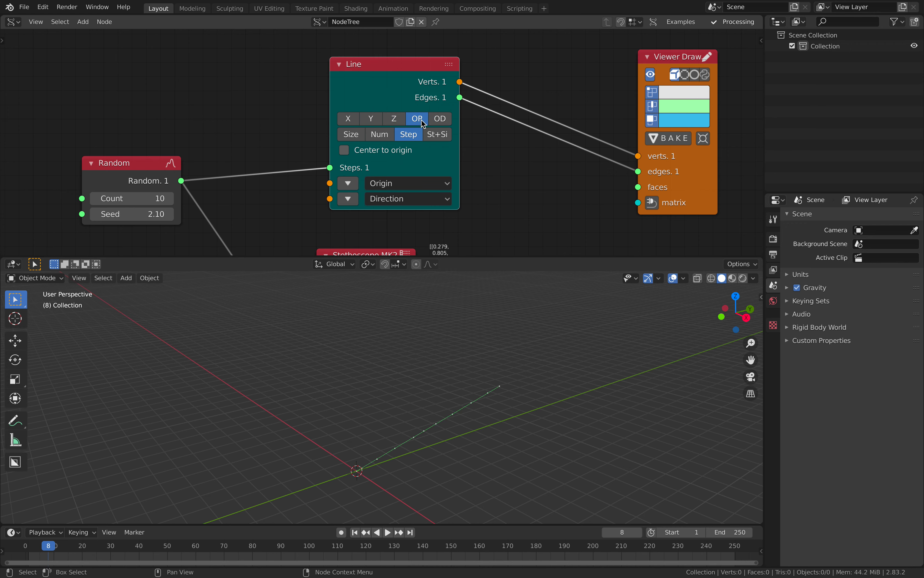
scroll(425, 121, "down", 1)
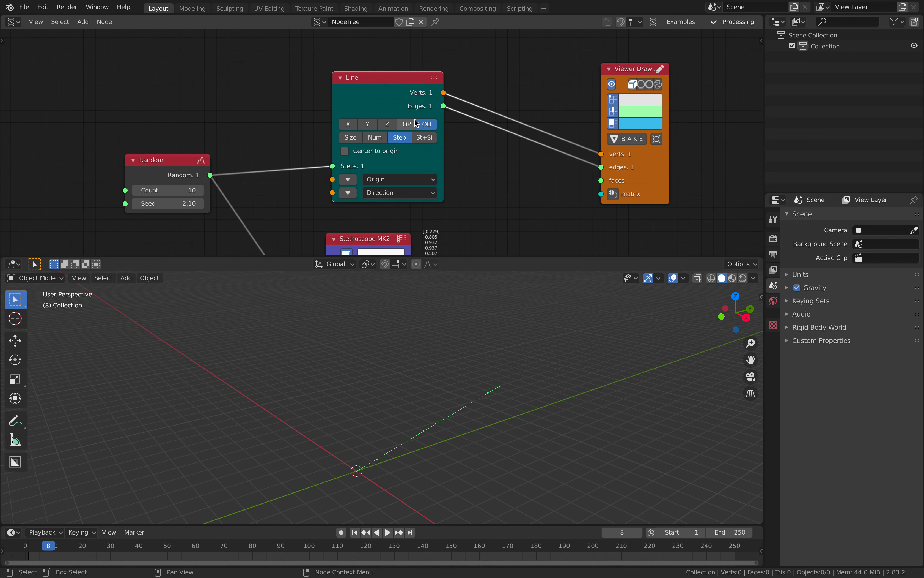
middle_click_drag(405, 107, 406, 128)
scroll(404, 128, "down", 1)
left_click_drag(402, 123, 399, 92)
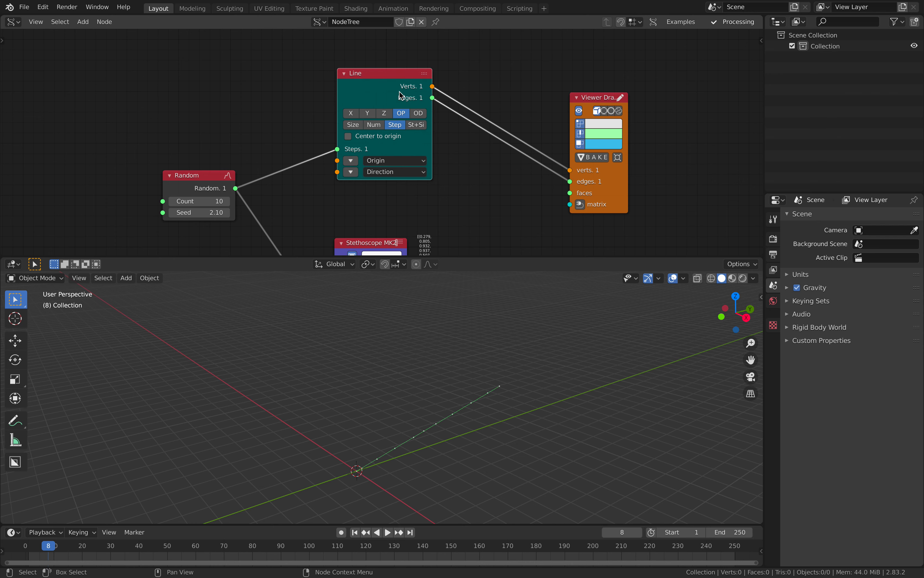
scroll(400, 93, "up", 1)
left_click_drag(626, 113, 551, 107)
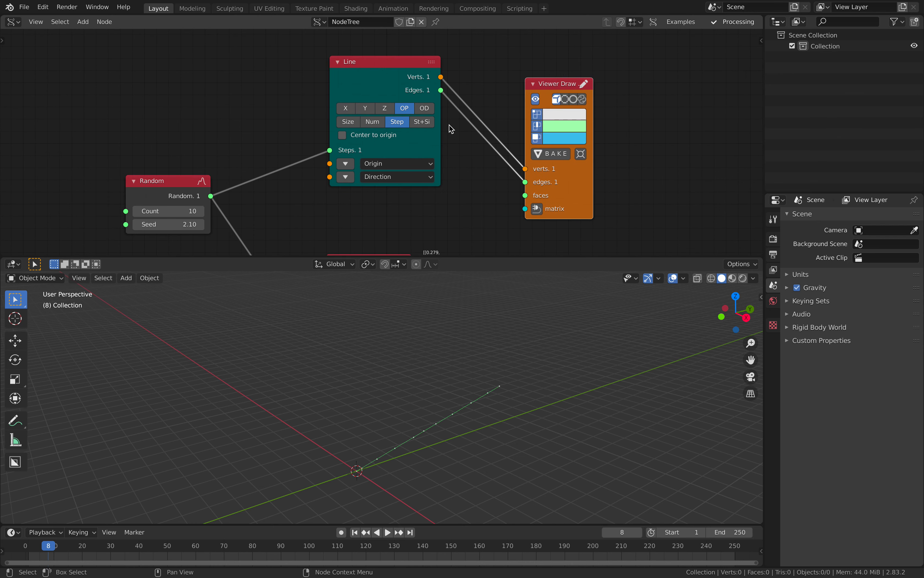
left_click_drag(441, 122, 446, 123)
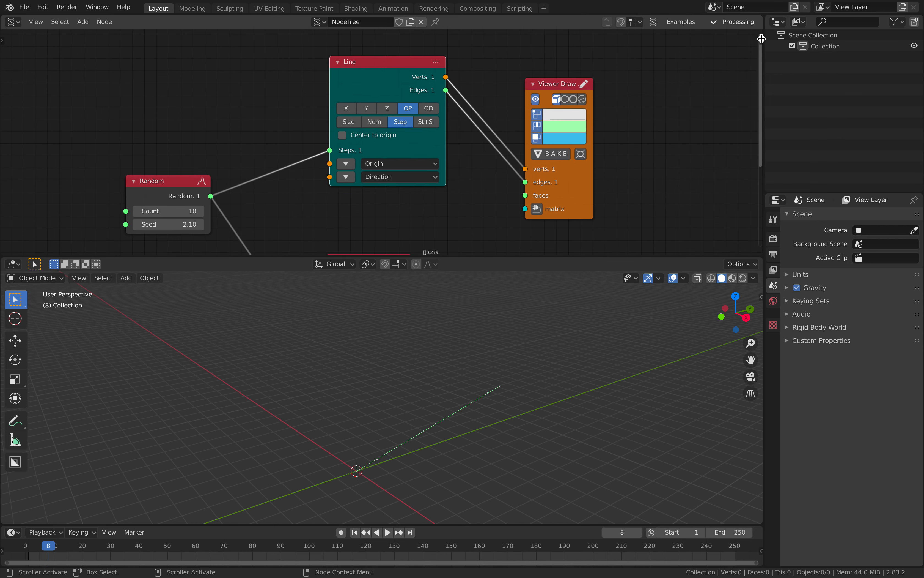
Show the Line node's properties in the node editor's sidebar and enlarge the node editor area
left_click(761, 39)
left_click_drag(347, 64, 350, 63)
left_click(758, 92)
left_click(760, 51)
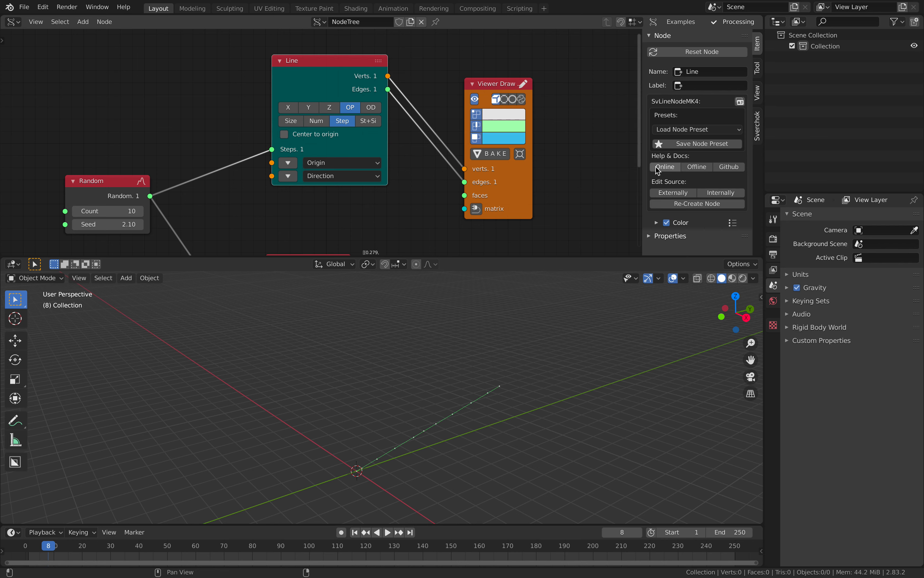
left_click_drag(595, 257, 591, 282)
middle_click_drag(451, 238, 475, 221)
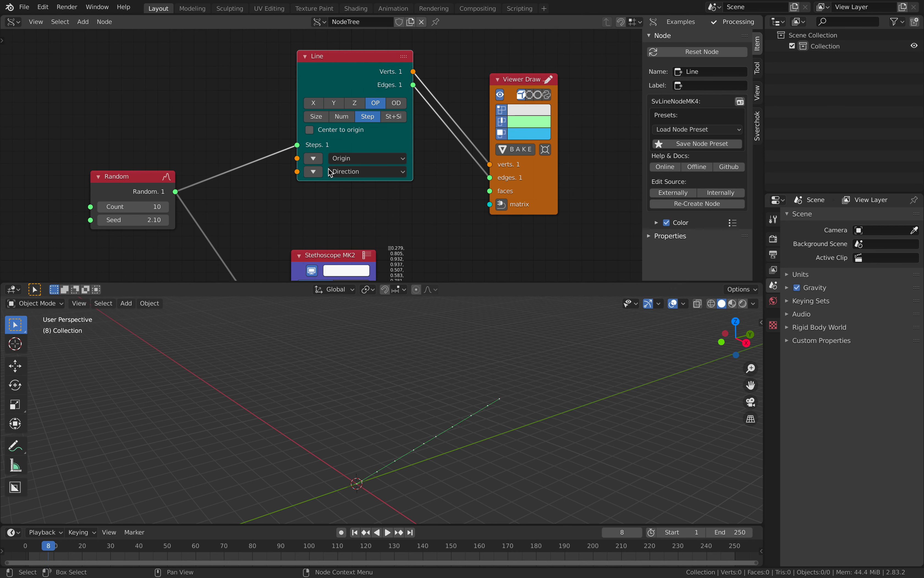
Expand the Line node's Direction and Origin inputs to show their vector components, and raise the node
left_click(320, 172)
left_click(321, 158)
scroll(323, 157, "down", 1)
left_click_drag(338, 91, 335, 76)
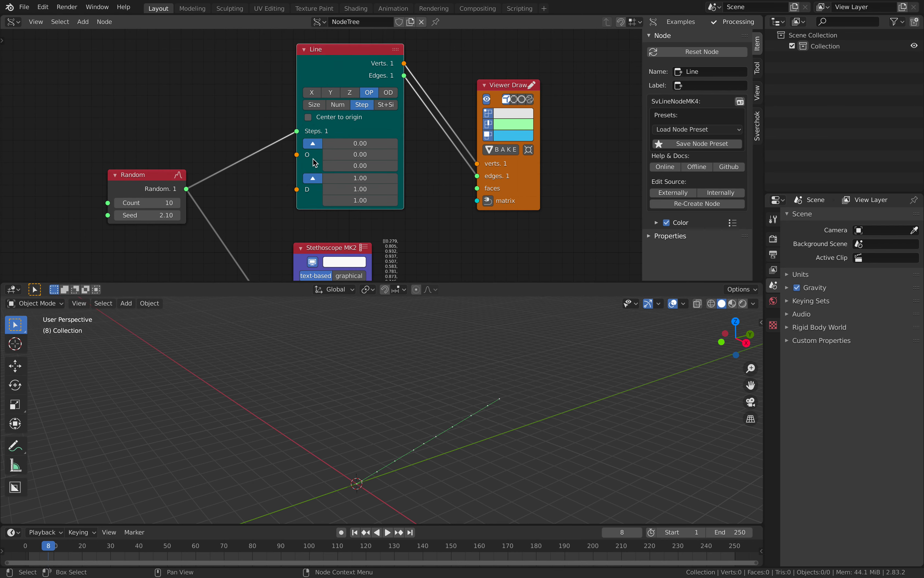
scroll(305, 188, "down", 2)
Add a Random Vector node, set its Count to 20 and place it above the Random number node
middle_click_drag(286, 190, 360, 171)
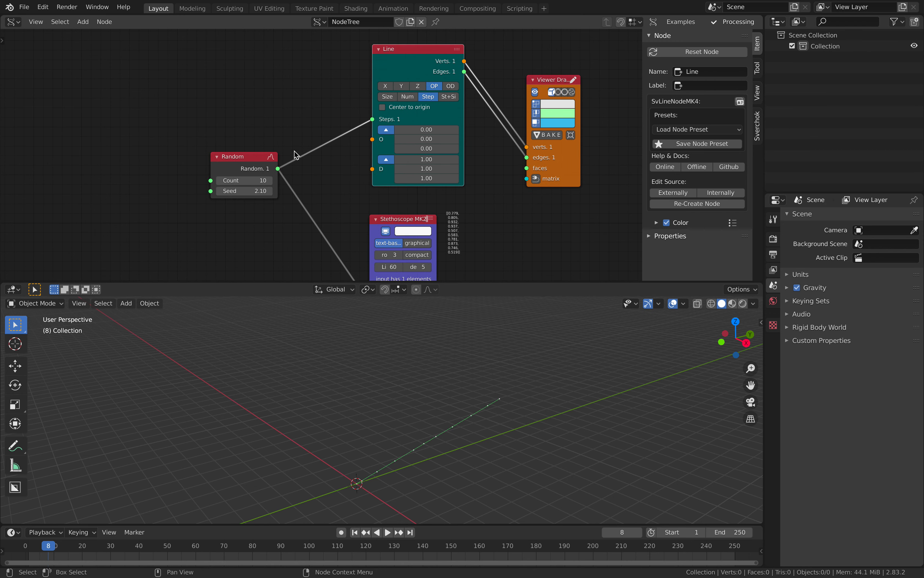
key("shift+a")
left_click(149, 99)
type("random")
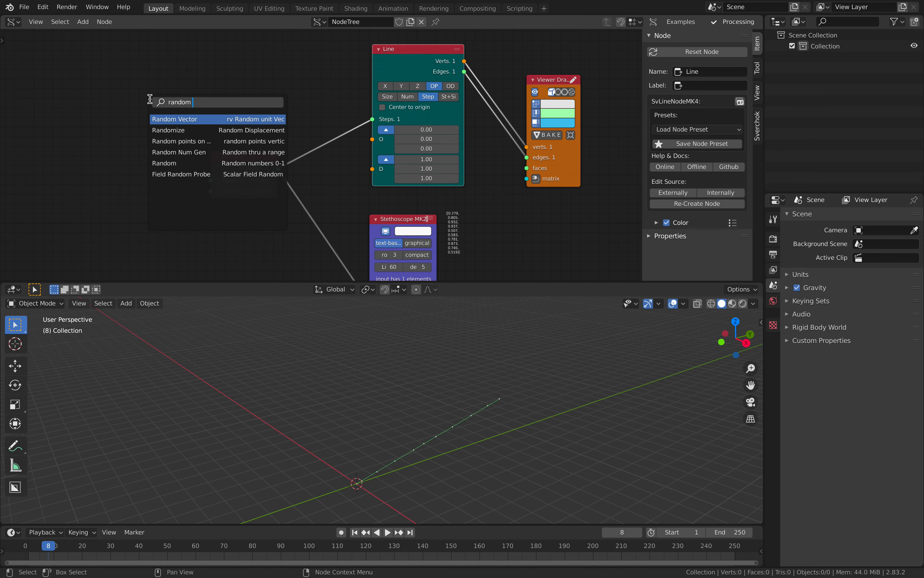
key("Return")
left_click(121, 87)
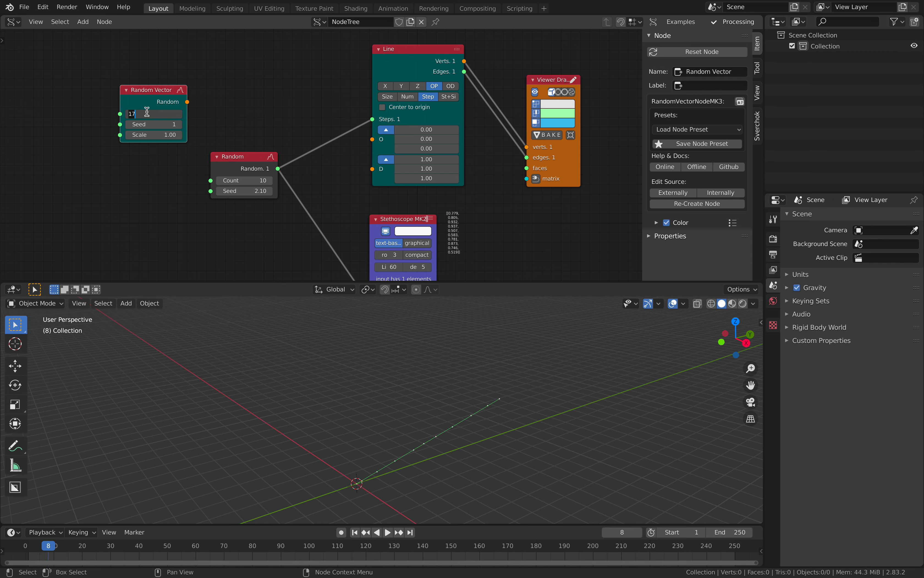
left_click_drag(156, 94, 79, 88)
left_click_drag(111, 78, 90, 65)
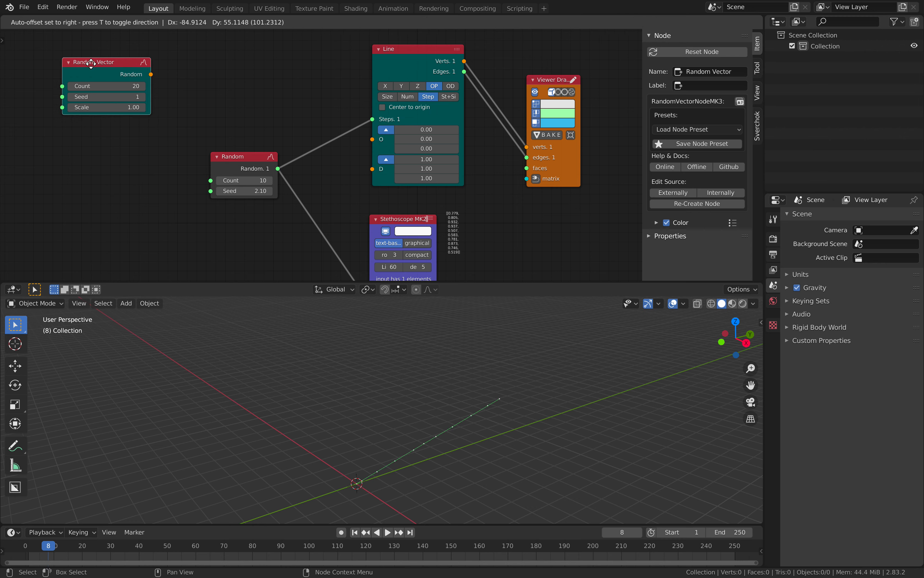
Duplicate the Random Vector node below the original with Seed 77, then connect the original to the Line's Origin and the copy to its Direction
key("shift+d")
left_click(87, 142)
left_click_drag(94, 173, 122, 173)
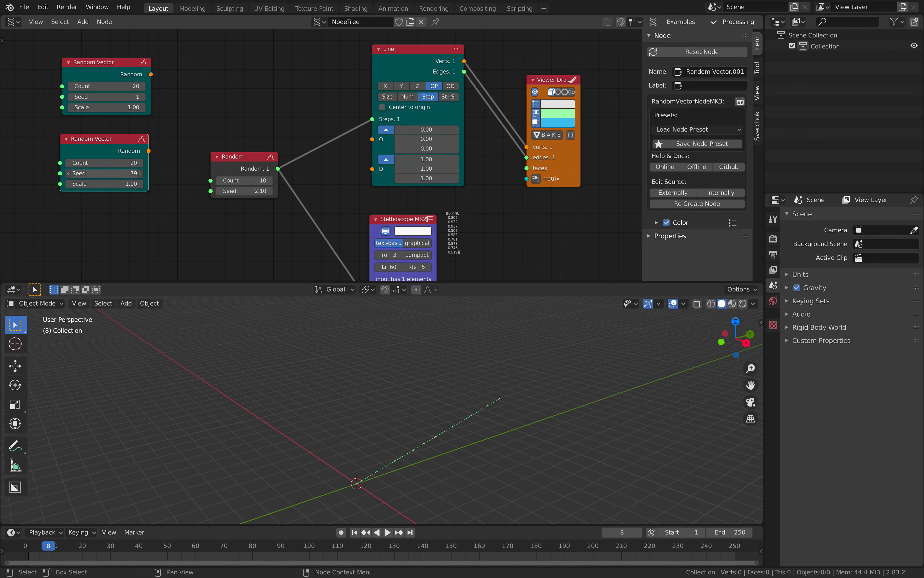
left_click_drag(151, 74, 377, 148)
left_click_drag(150, 151, 373, 141)
Set the upper Random Vector's Scale to 1.24 and the lower one's to 0, moving the lower node down slightly
middle_click_drag(454, 419, 428, 344)
left_click_drag(122, 108, 132, 108)
mouse_move(119, 185)
left_mouse_down()
mouse_move(136, 185)
mouse_move(106, 185)
left_mouse_up()
left_click(119, 185)
type("0")
key("Return")
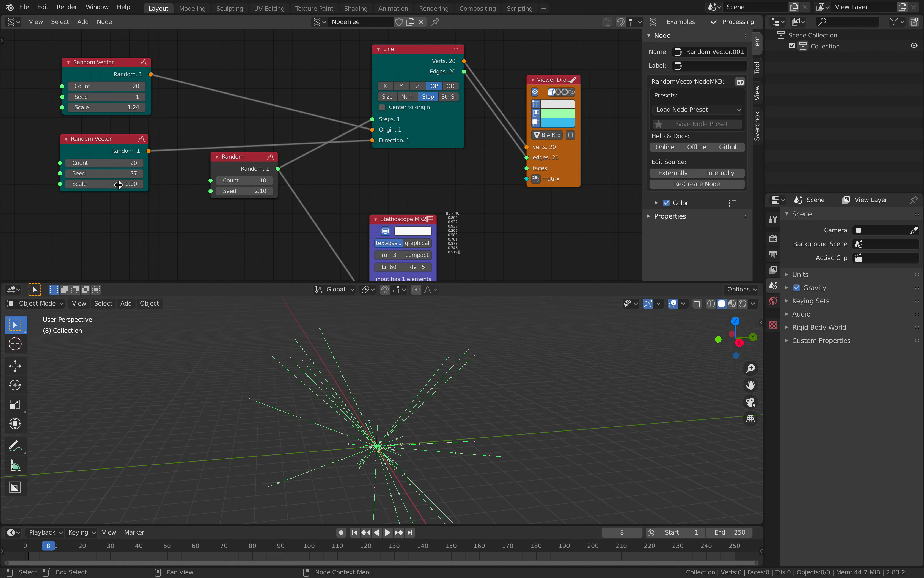
middle_click_drag(250, 351, 281, 354)
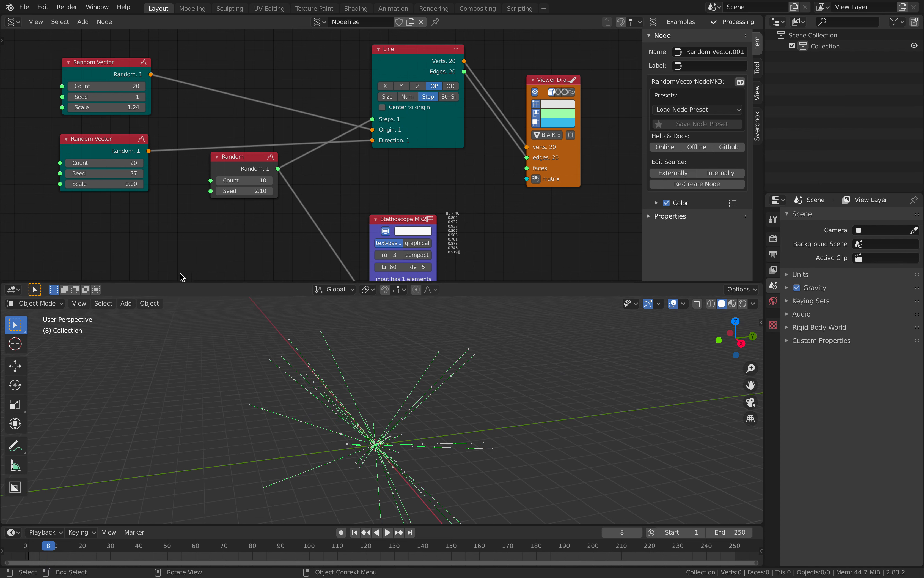
left_click_drag(129, 148, 129, 160)
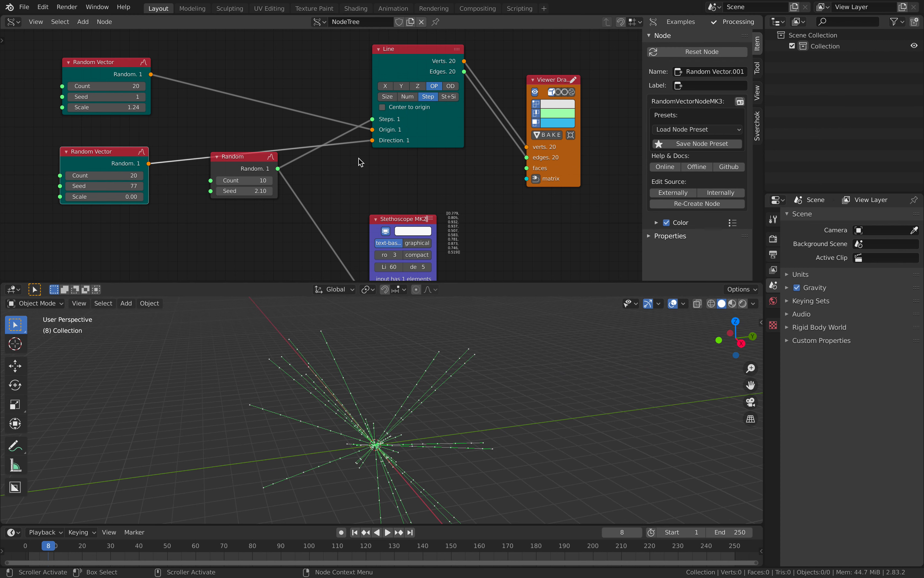
Raise the upper Random Vector's Scale to 2.68, and try 1.02 on the lower one before returning it to 0
left_click_drag(107, 107, 135, 107)
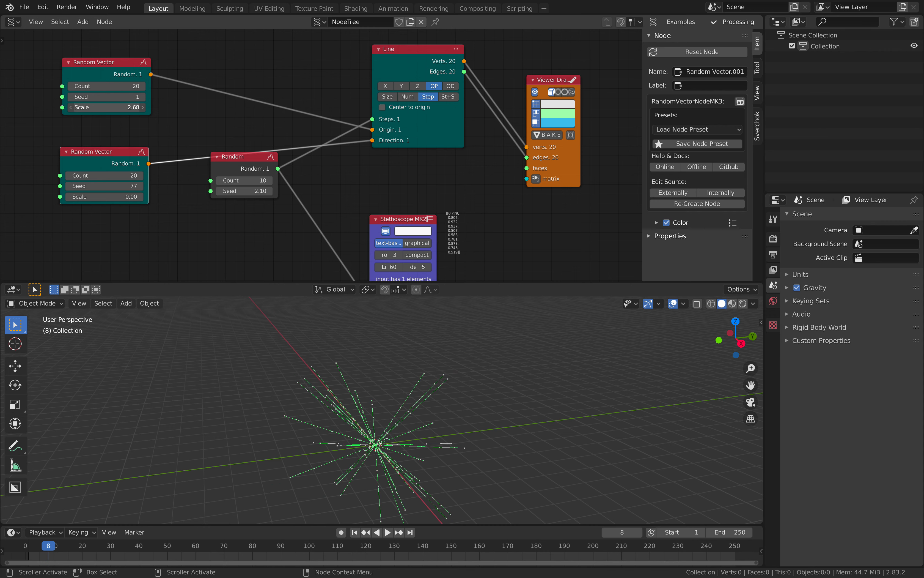
left_click_drag(112, 200, 122, 200)
left_click(112, 201)
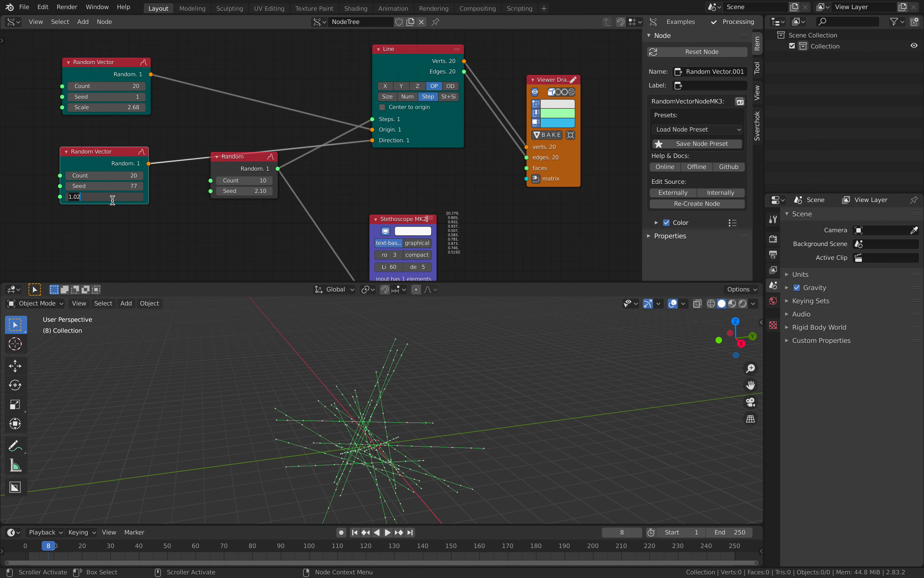
type("0")
key("Return")
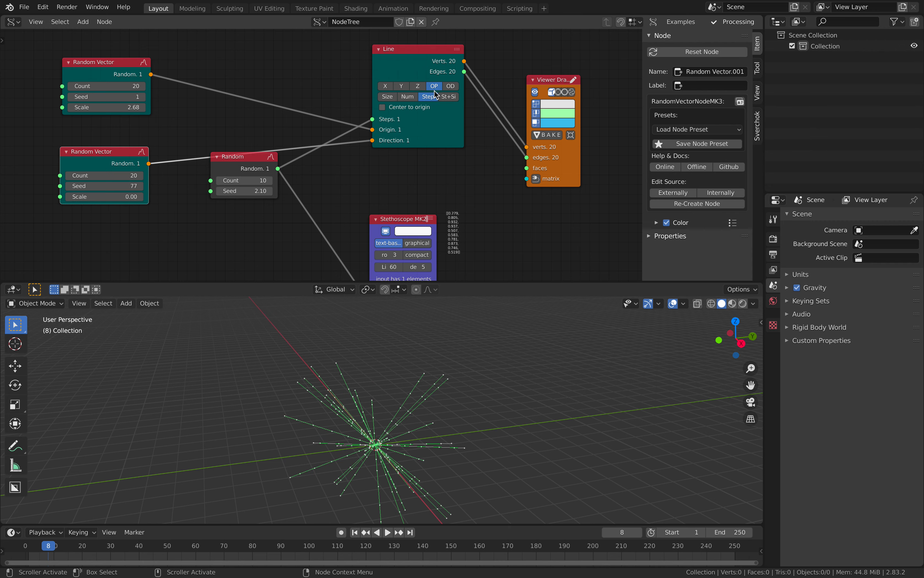
Switch the Line's direction mode to OD and rewire the lower Random Vector to Origin and the upper one to Direction
left_click(451, 86)
left_click_drag(374, 142, 373, 129)
left_click_drag(151, 74, 373, 150)
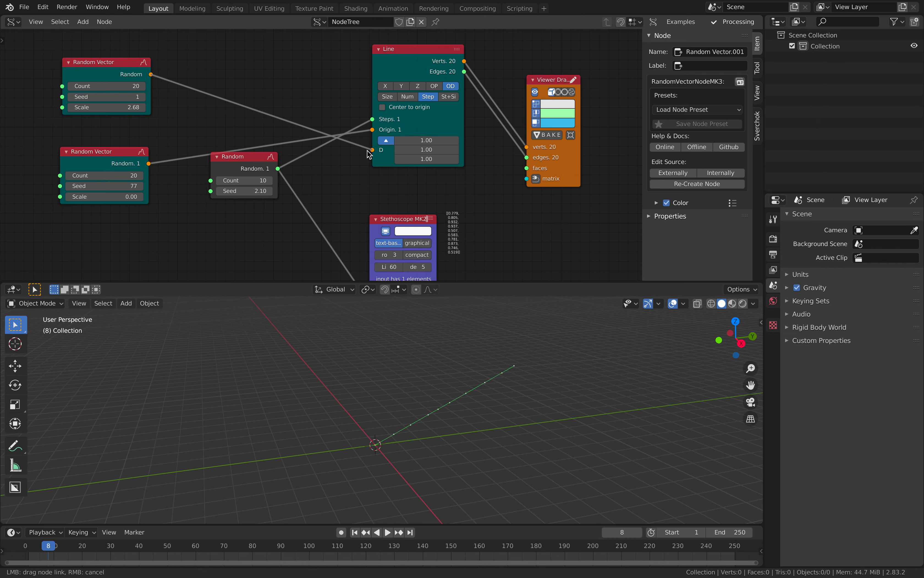
middle_click_drag(439, 382, 382, 343)
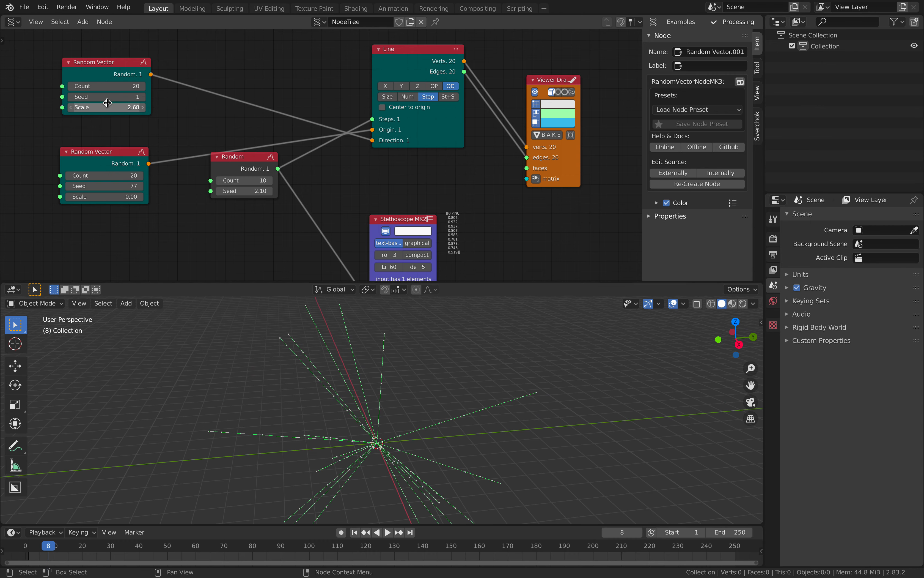
Try a Scale of 90 on the lower Random Vector node and set it back to 0
mouse_move(104, 197)
left_mouse_down()
mouse_move(153, 197)
mouse_move(111, 196)
left_mouse_up()
left_click(112, 196)
type("90")
key("Return")
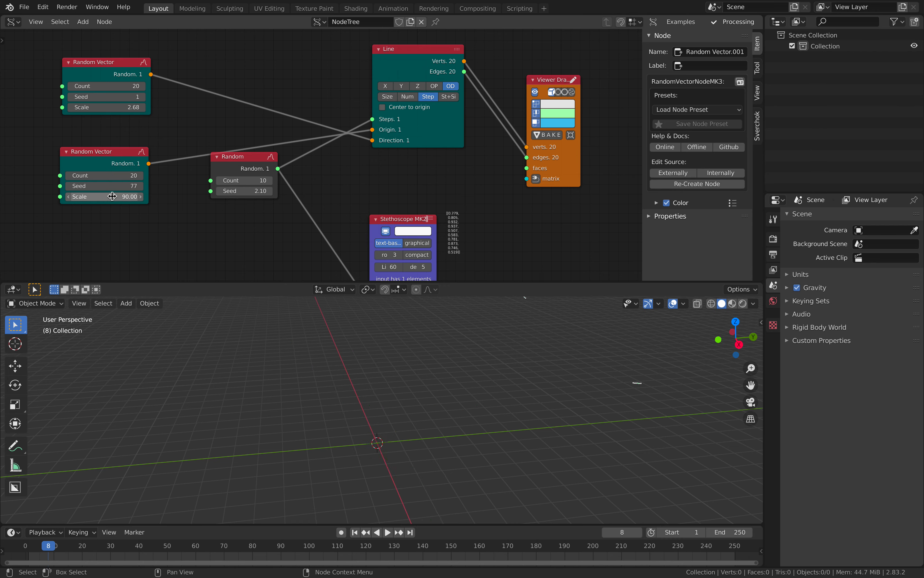
left_click(112, 196)
type("0")
key("Return")
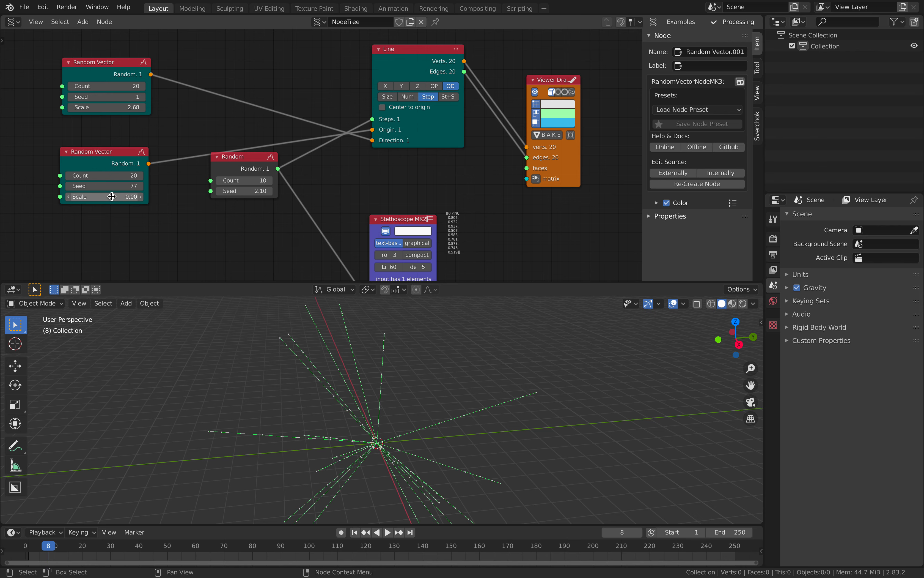
middle_click_drag(340, 457, 375, 418)
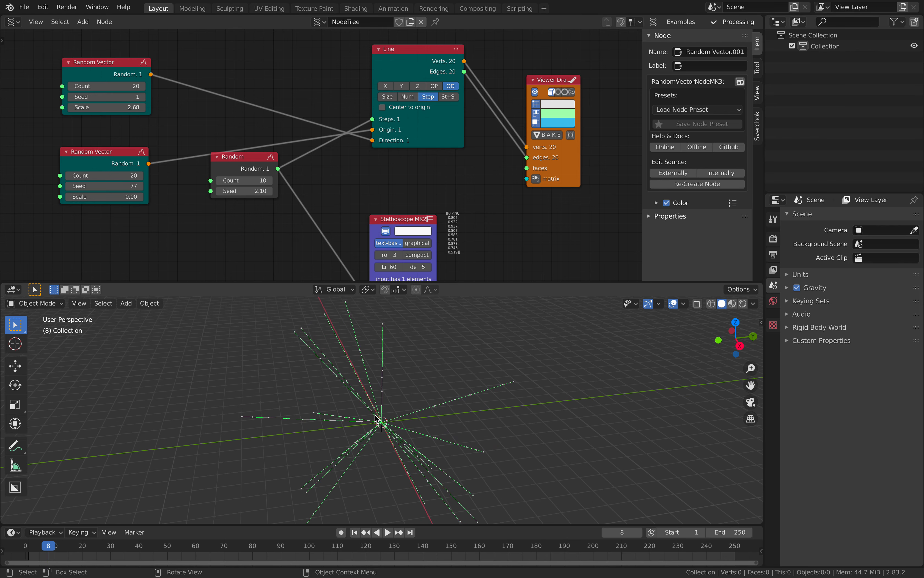
Set the lower Random Vector's Seed to 1, undoing a trial change to the upper node's Seed
middle_click_drag(185, 196, 195, 196)
left_click_drag(110, 186, 128, 186)
left_click_drag(121, 98, 144, 98)
key("ctrl+z")
left_click(138, 185)
type("1")
key("Return")
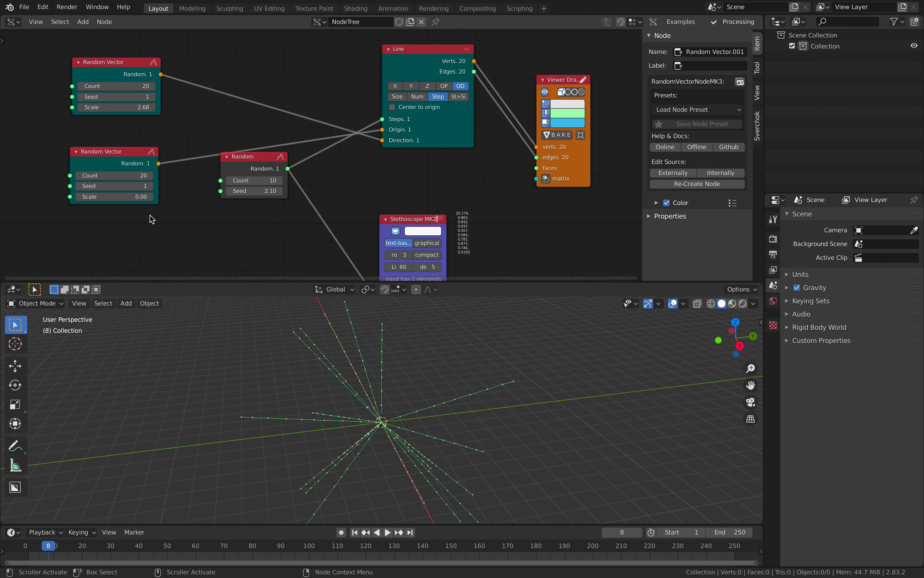
Try Seed 55 and Scale 0.78 on the lower Random Vector, then restore Scale 0 and Seed 1
left_click(122, 186)
type("55")
left_click_drag(129, 192, 149, 198)
left_click(128, 197)
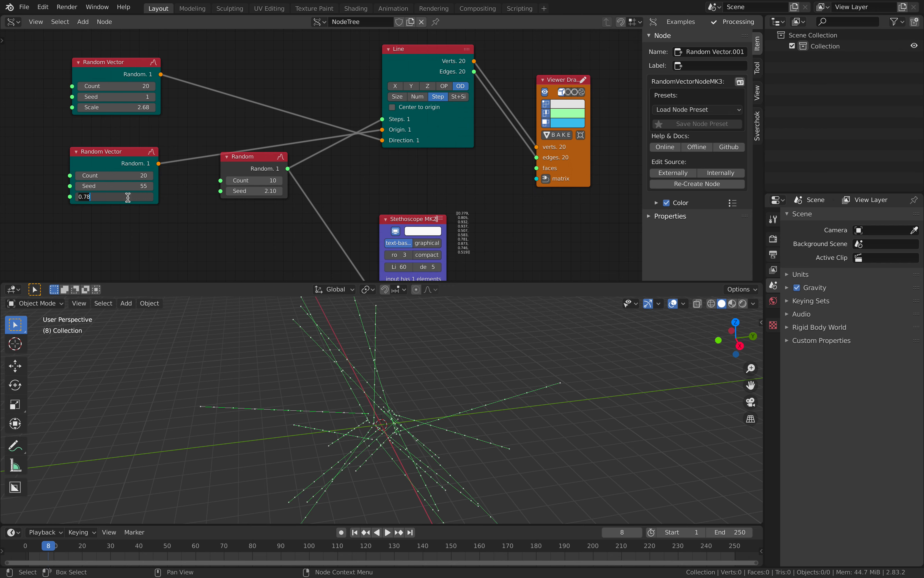
type("0")
key("Return")
left_click(128, 186)
type("1")
key("Return")
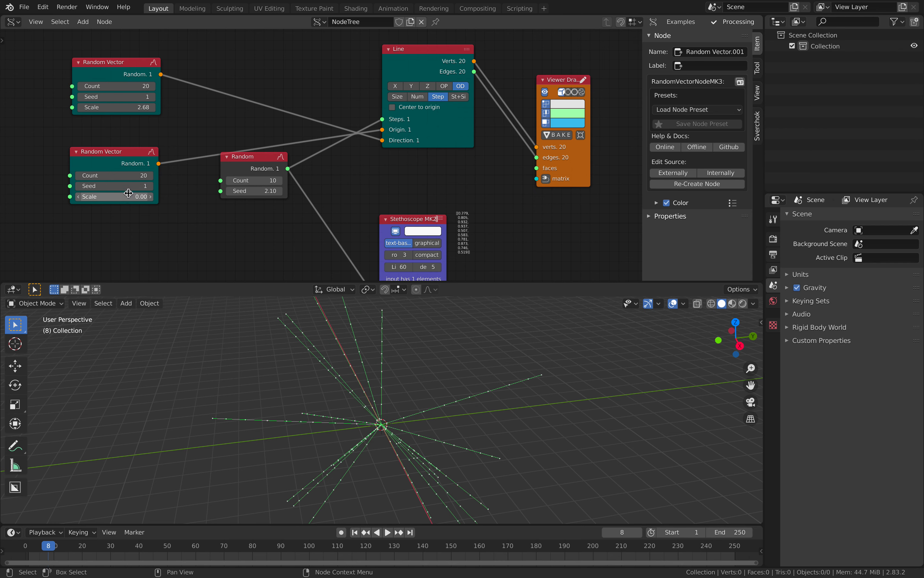
Adjust the upper Random Vector to Seed 35 and Scale 3.28, and the lower one to Seed 31 and Scale 0.12
left_click_drag(129, 198, 168, 197)
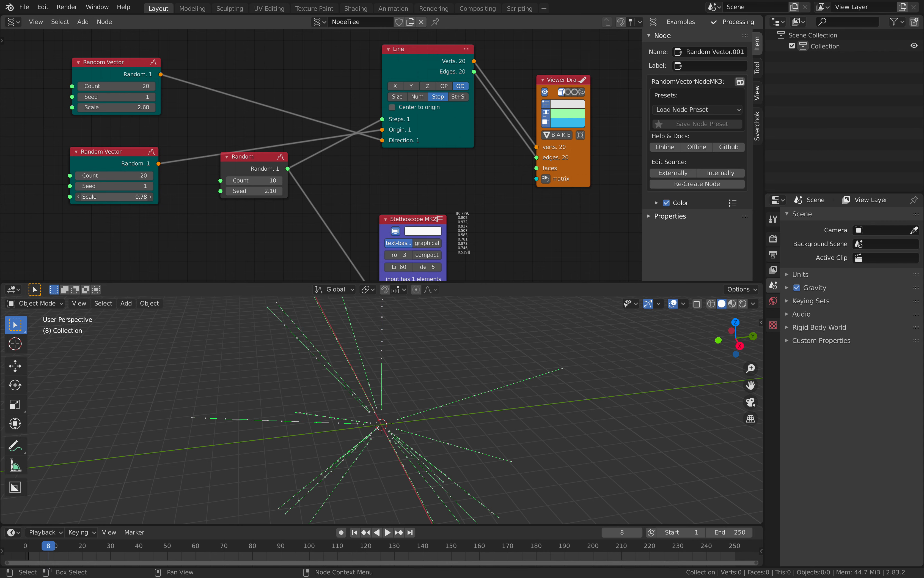
mouse_move(115, 186)
left_mouse_down()
mouse_move(143, 186)
mouse_move(103, 197)
left_mouse_up()
left_click_drag(115, 107, 145, 96)
middle_click_drag(209, 101, 201, 134)
left_click_drag(111, 185, 117, 155)
left_click_drag(111, 96, 113, 84)
Hide the node editor's sidebar and tidy the node layout, bringing the random nodes closer to Line and the Stethoscope just below it
left_click_drag(417, 82, 374, 79)
key("n")
middle_click_drag(245, 95, 293, 105)
left_click_drag(170, 97, 226, 87)
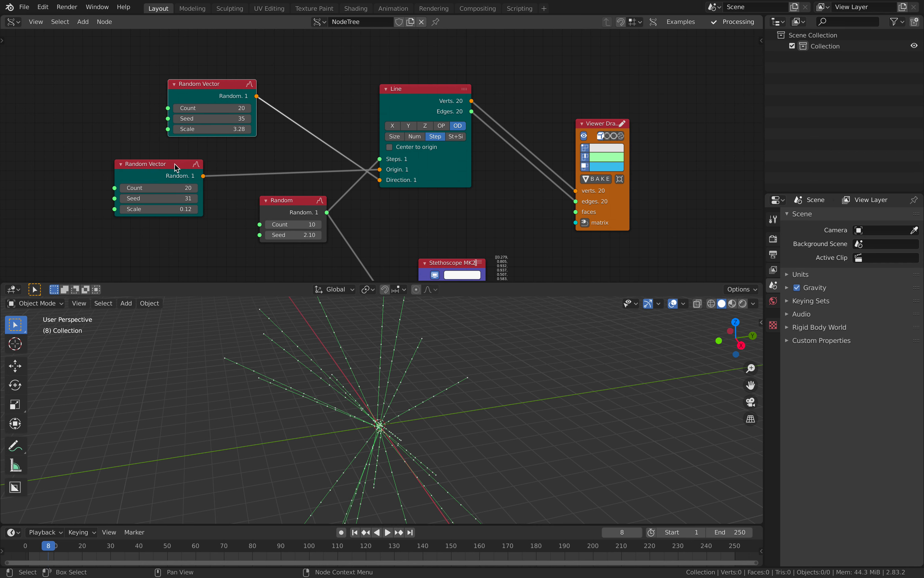
left_click_drag(175, 164, 225, 158)
left_click_drag(300, 199, 322, 203)
left_click_drag(427, 174, 426, 170)
scroll(453, 245, "down", 1)
left_click_drag(453, 253, 430, 192)
middle_click_drag(408, 130, 386, 153)
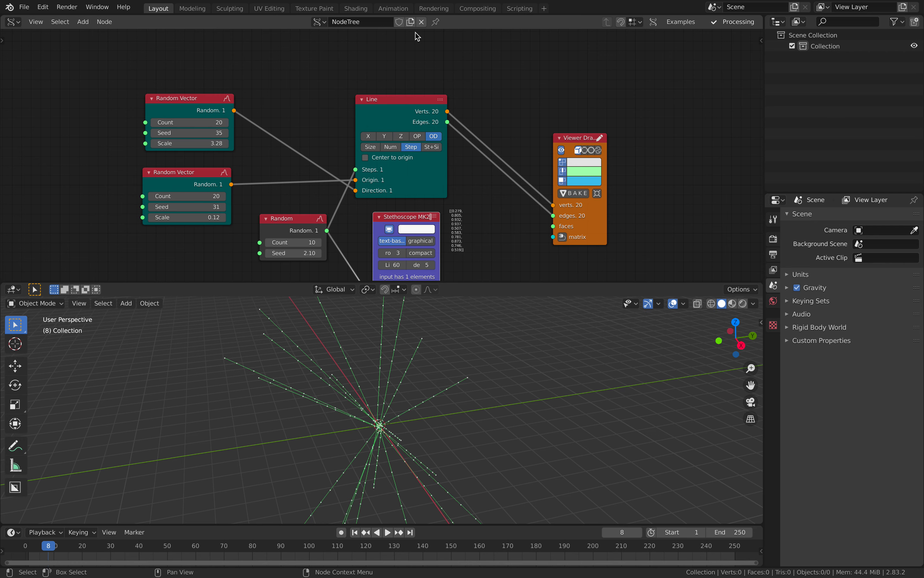
Save the Blender file to the Desktop as fundamental_001
left_click(33, 9)
left_click(46, 90)
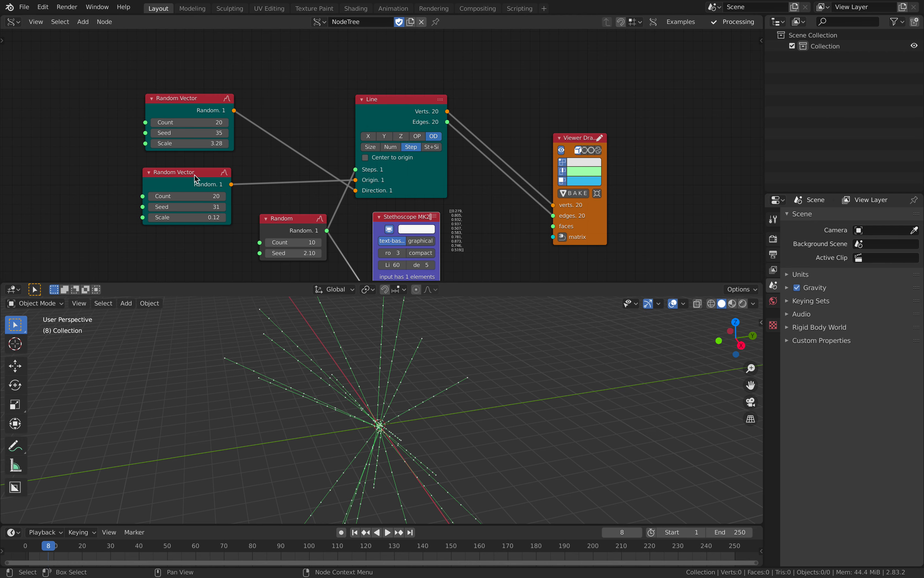
double_click(295, 514)
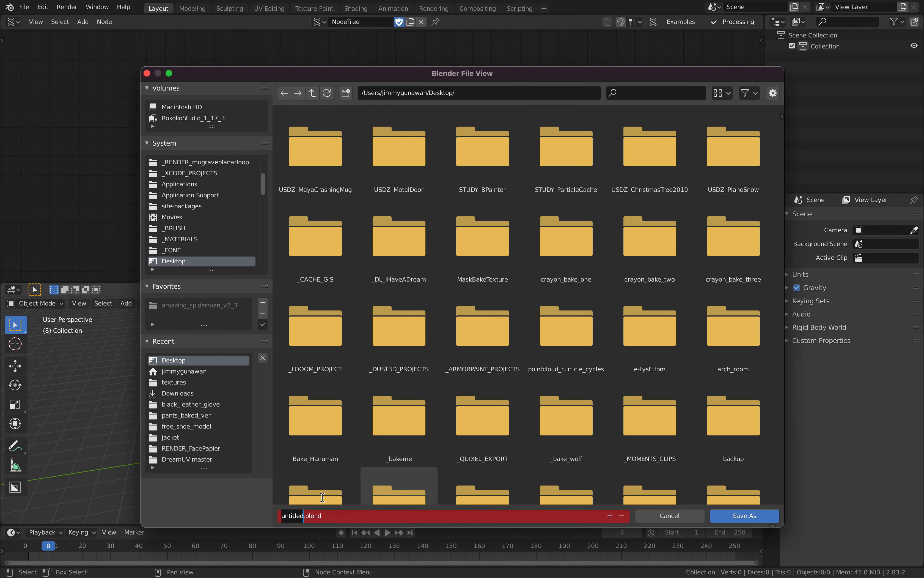
type("fundamental_001")
key("Return")
Duplicate both Random Vector nodes above the existing tree and make the node editor area taller
middle_click_drag(229, 199, 272, 254)
key("shift+d")
left_click(280, 73)
middle_click_drag(327, 122, 295, 101)
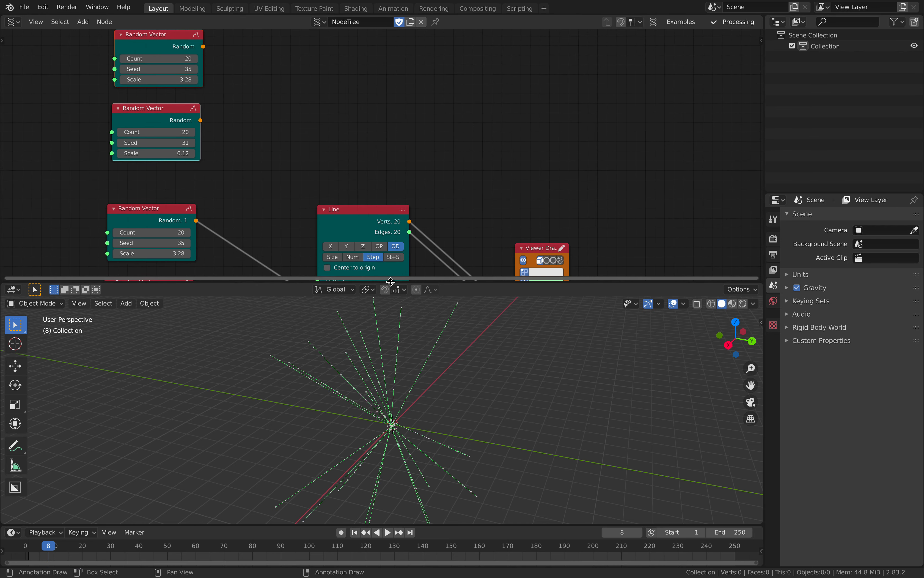
left_click_drag(390, 281, 391, 318)
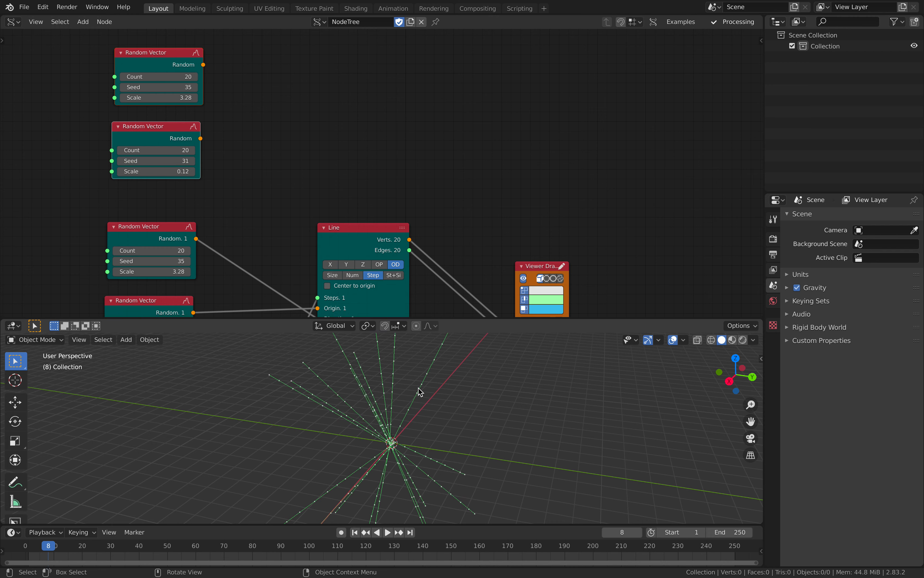
Add a List Zip node beside the two duplicated Random Vector nodes
key("g")
left_click_drag(356, 212, 356, 211)
mouse_move(356, 212)
middle_mouse_down()
mouse_move(345, 158)
mouse_move(361, 220)
middle_mouse_up()
key("alt+space")
type("list zip")
key("Return")
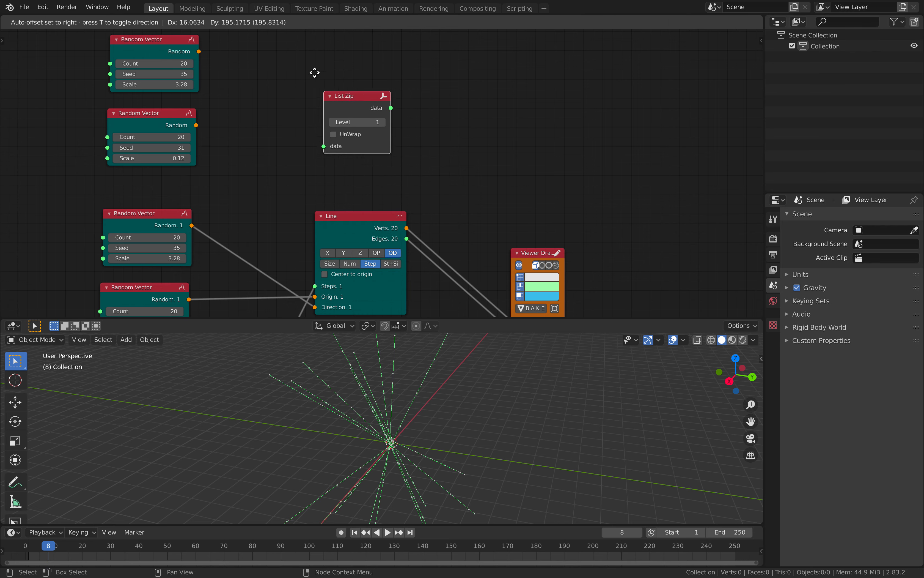
left_click(301, 67)
Search the Sverchok nodes for "list" and look through the available list-related nodes
key("shift+a")
mouse_move(445, 141)
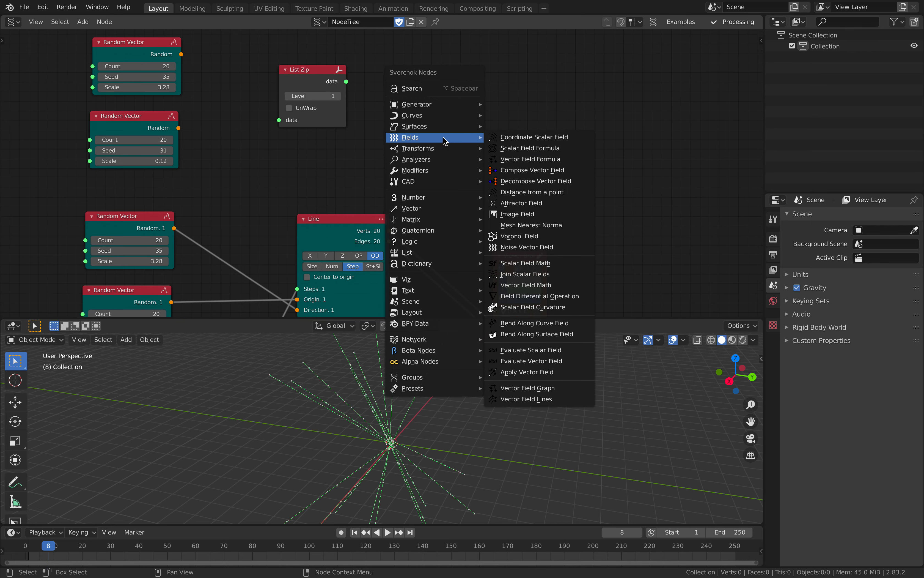
left_click(437, 90)
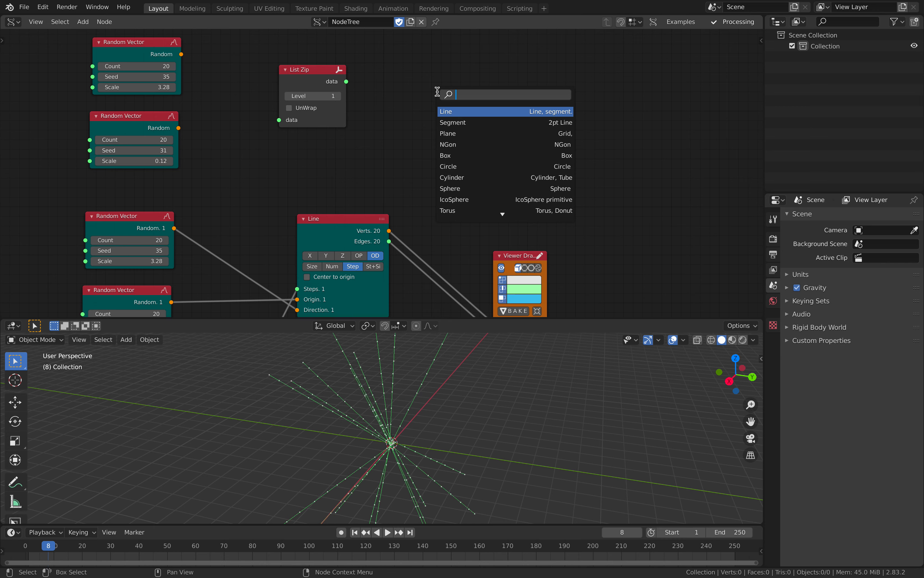
type("llist")
key("BackSpace")
key("BackSpace")
key("BackSpace")
key("BackSpace")
key("BackSpace")
type("list")
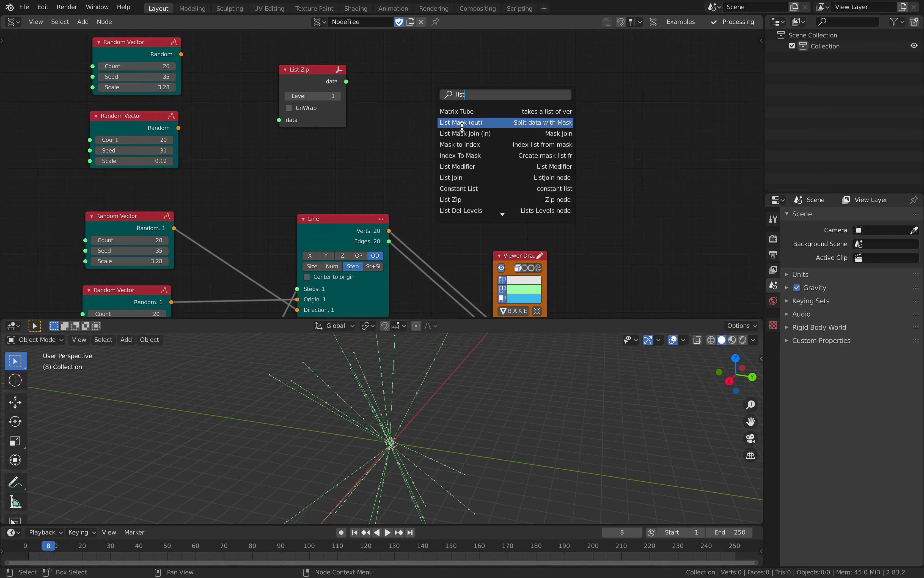
scroll(479, 212, "down", 5)
scroll(478, 184, "down", 6)
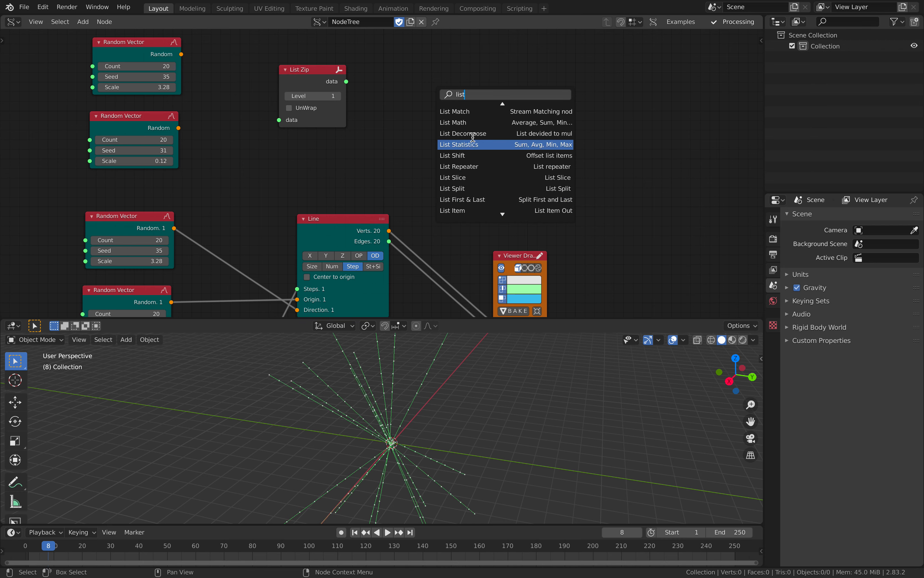
scroll(472, 182, "down", 6)
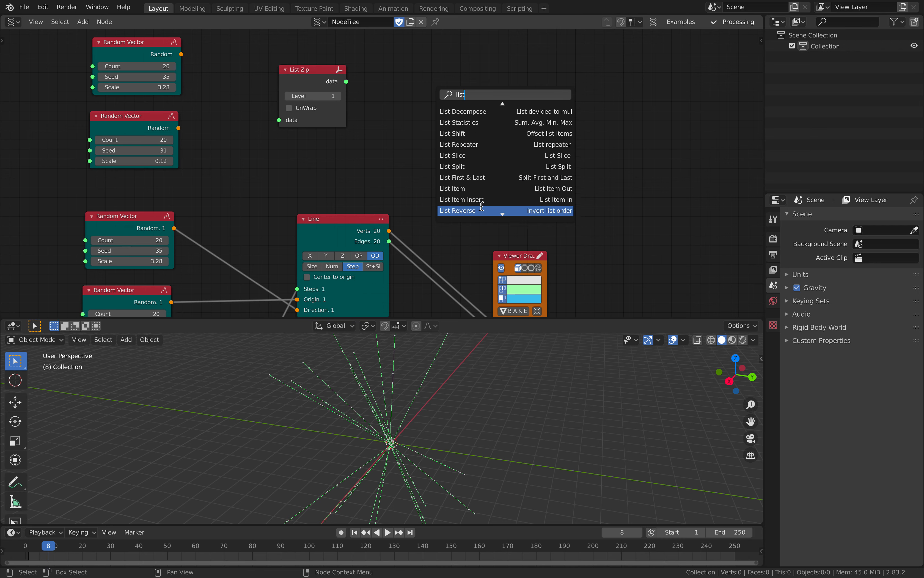
scroll(477, 182, "down", 5)
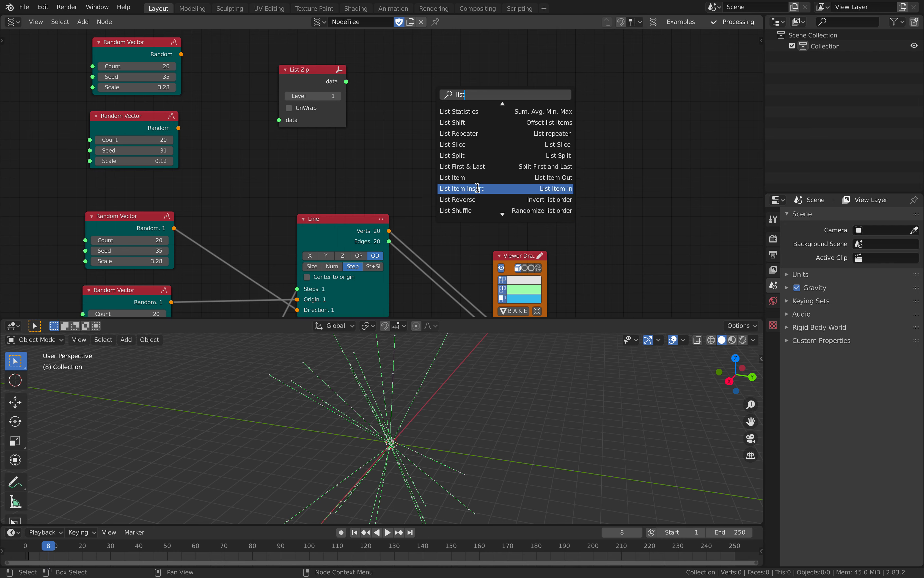
scroll(480, 200, "down", 6)
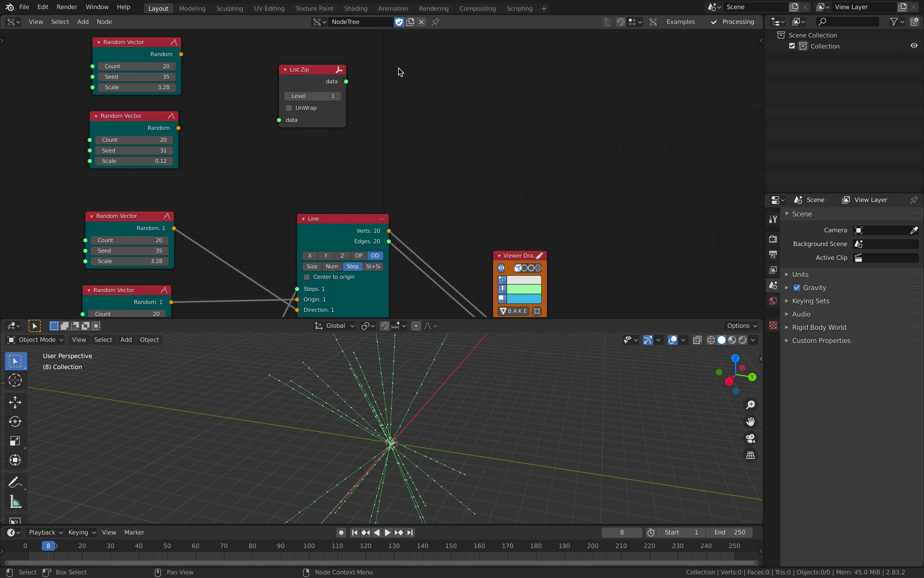
Examine the List node category, including its List Main and List Struct groups
key("shift+a")
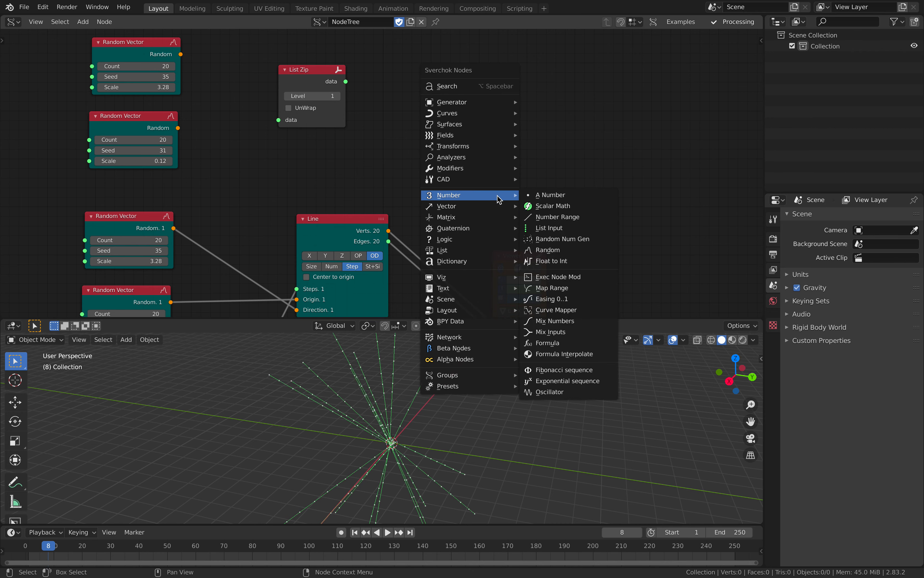
mouse_move(494, 250)
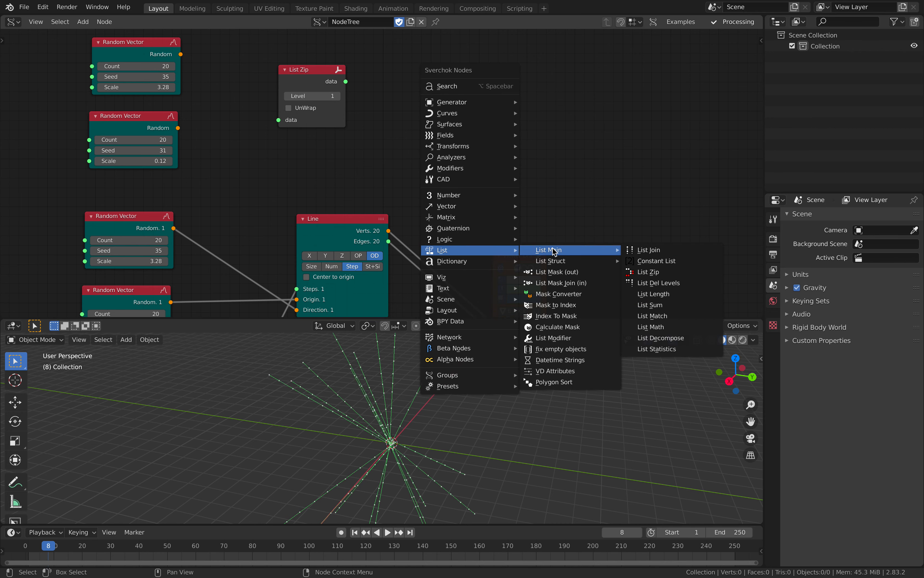
mouse_move(561, 250)
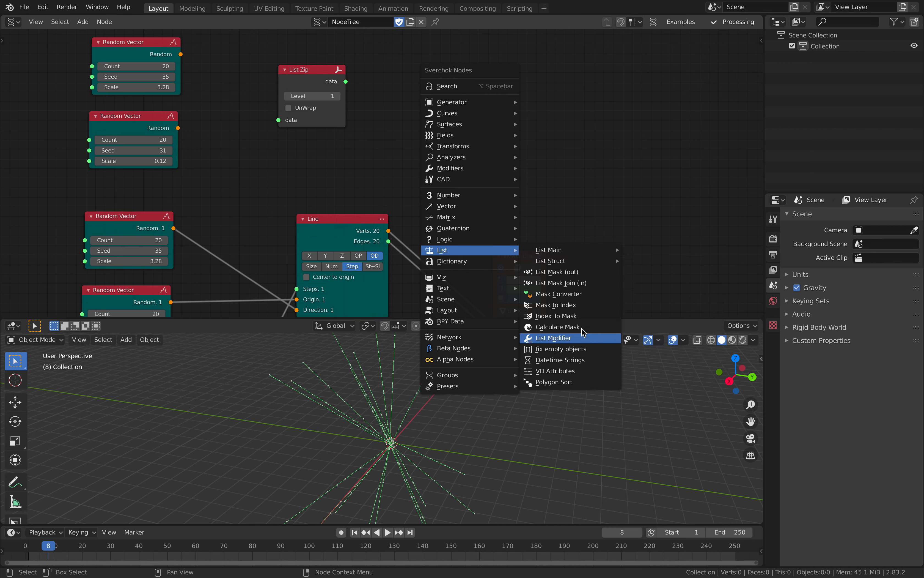
mouse_move(589, 263)
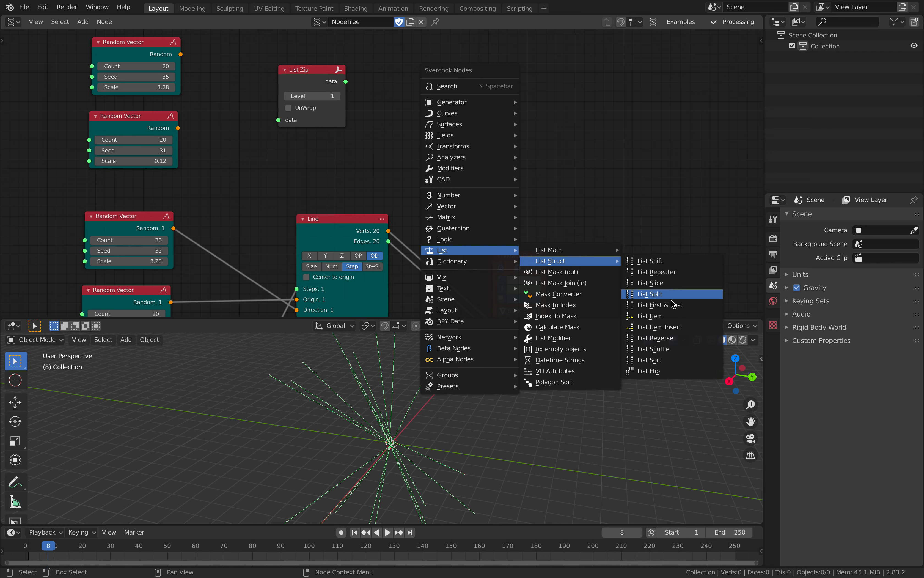
Add a UV Connection node beside the List Zip node, nudging the upper duplicated Random Vector slightly
scroll(383, 100, "down", 1)
scroll(383, 100, "up", 2)
middle_click_drag(383, 100, 342, 142)
left_click_drag(76, 86, 72, 85)
key("alt+space")
type("uv co")
key("Return")
left_click(372, 90)
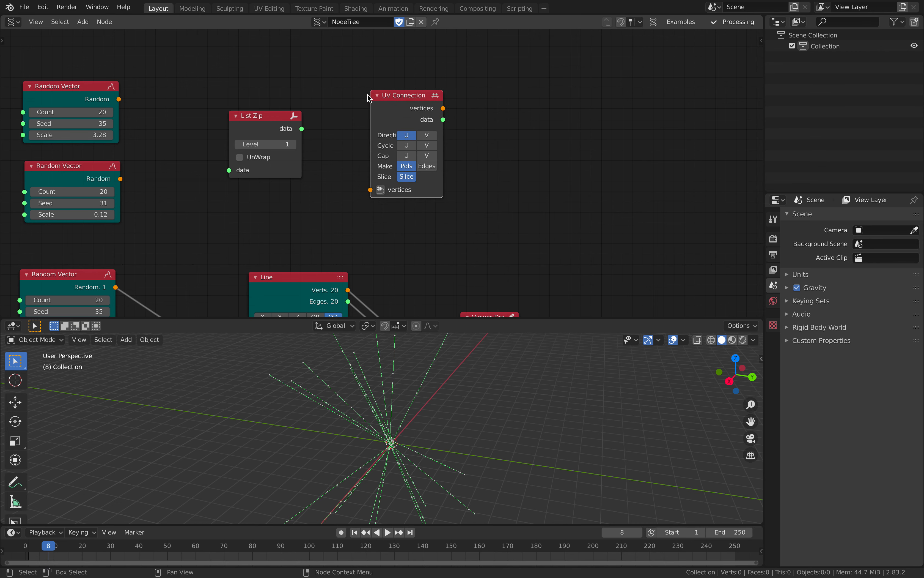
Move the UV Connection and List Zip nodes closer to the two duplicated Random Vector nodes
middle_click_drag(283, 101, 337, 90)
scroll(352, 98, "down", 1)
left_click_drag(466, 107, 440, 91)
left_click_drag(333, 110, 292, 112)
scroll(382, 153, "down", 1)
Duplicate the Viewer Draw node beside UV Connection and set its edge colour to pink, hue 0.845 and saturation 0.440
left_click(493, 270)
key("shift+d")
left_click(500, 47)
left_click(510, 77)
left_click_drag(533, 114, 514, 128)
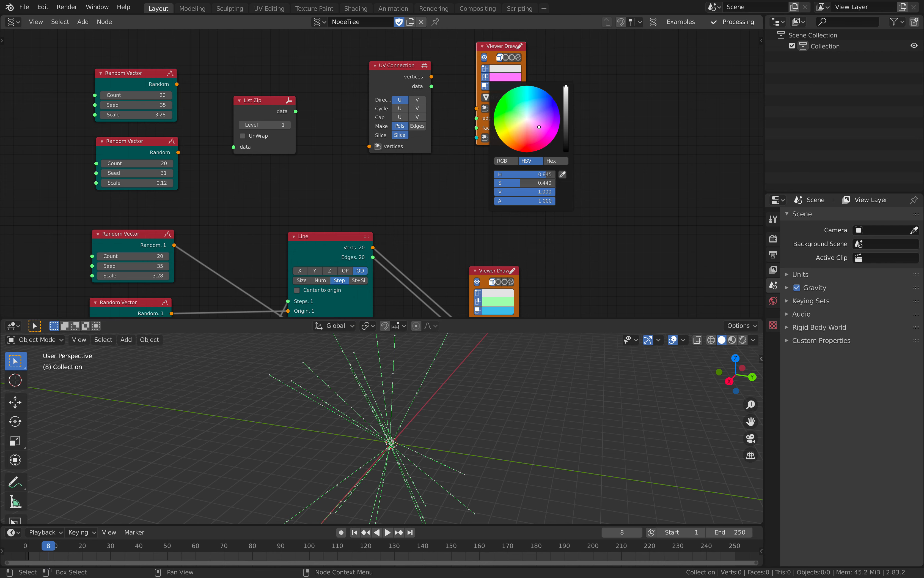
Link UV Connection's vertices and data outputs to the new Viewer Draw's verts and edges inputs, and save the file
middle_click_drag(428, 91, 442, 108)
left_click_drag(446, 93, 492, 126)
left_click_drag(446, 103, 491, 135)
scroll(582, 144, "up", 1)
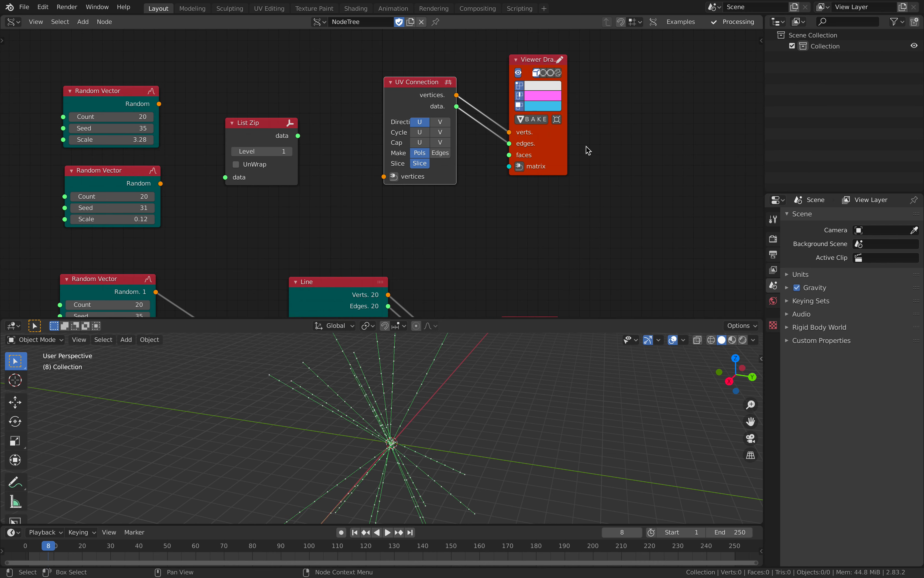
key("ctrl+s")
Widen the UV Connection node and feed it vertices from the upper Random Vector, with Count set to 36
left_click_drag(391, 102, 362, 102)
middle_click_drag(295, 102, 329, 90)
mouse_move(174, 78)
left_mouse_down()
mouse_move(169, 68)
mouse_move(161, 95)
mouse_move(284, 72)
mouse_move(358, 144)
mouse_move(396, 163)
left_mouse_up()
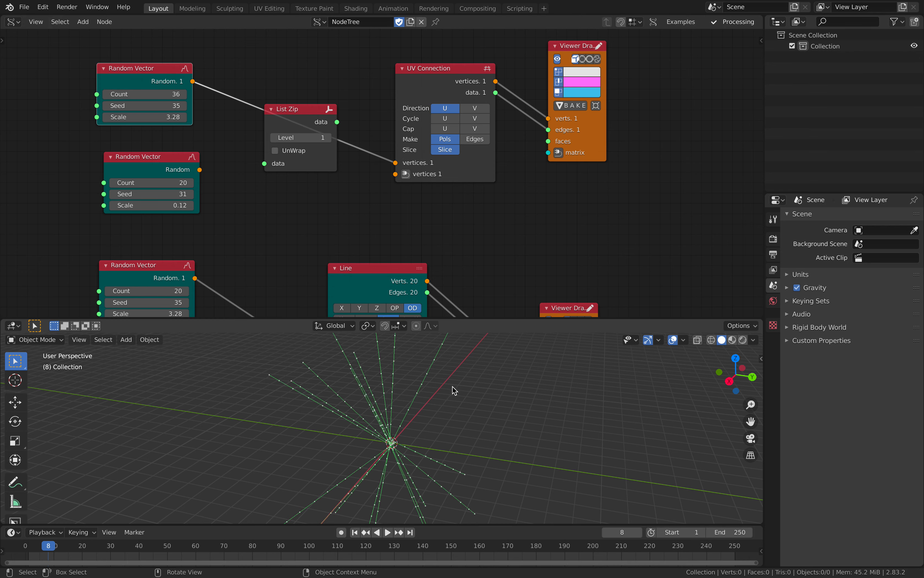
Turn off the green Viewer Draw node of the Line tree so its lines are hidden in the viewport
middle_click_drag(484, 254, 460, 124)
left_click(526, 190)
middle_click_drag(424, 414, 446, 416)
middle_click_drag(425, 90, 418, 209)
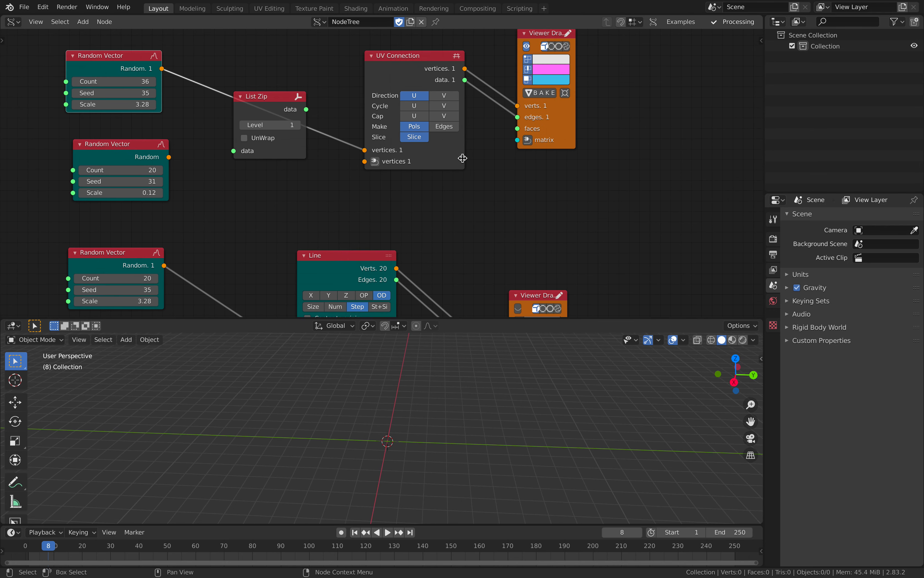
Widen UV Connection further, move the pink Viewer Draw aside, and switch UV Connection's Make option to Edges
left_click_drag(462, 158, 470, 158)
left_click_drag(539, 138, 562, 132)
middle_click_drag(562, 132, 550, 170)
scroll(550, 170, "up", 1)
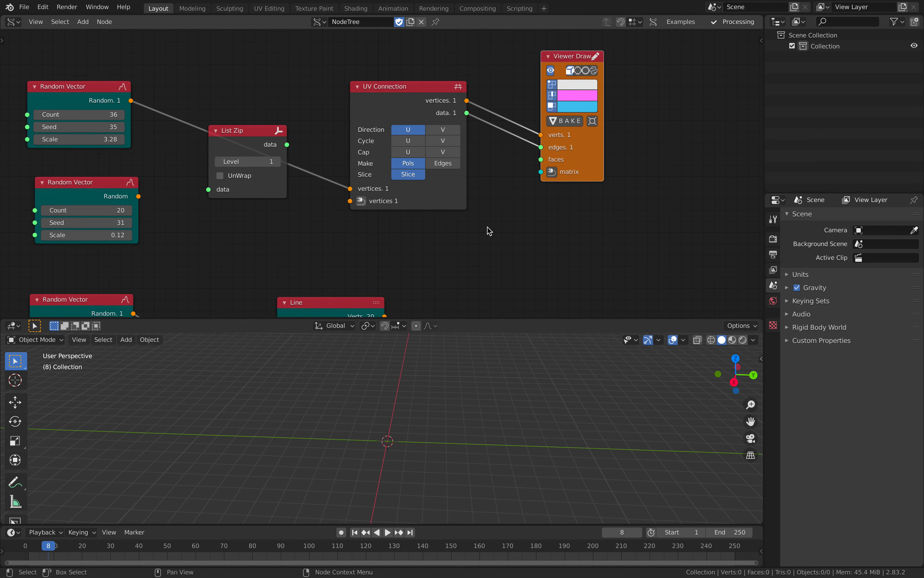
scroll(515, 224, "up", 1)
middle_click_drag(516, 224, 566, 221)
left_click(489, 155)
middle_click_drag(424, 416, 434, 407)
Set the upper Random Vector's Count to 438 and Seed to 121, and nudge the UV Connection node
left_click_drag(96, 116, 117, 116)
middle_click_drag(379, 435, 325, 396)
left_click_drag(428, 71, 415, 74)
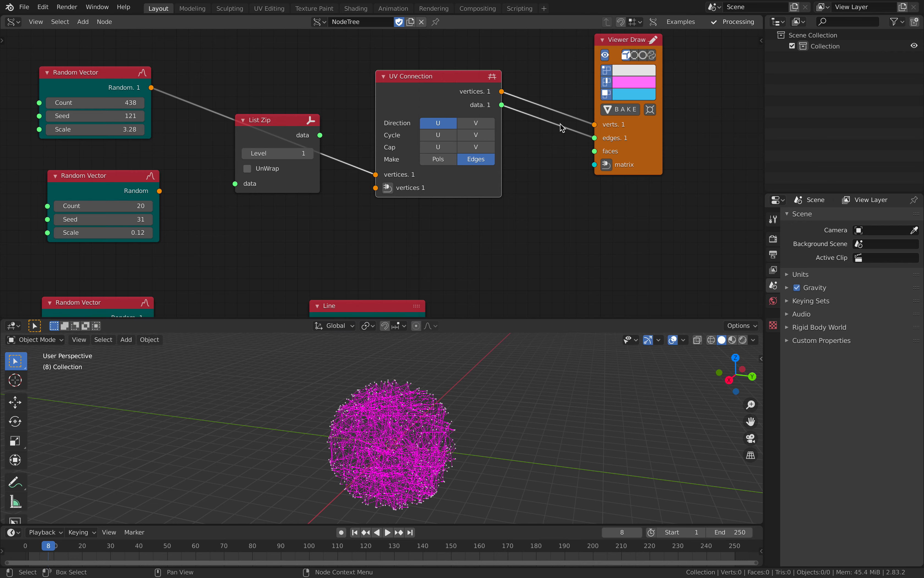
Bake the pink viewer's geometry into a mesh object and move it away from the live preview
left_click(614, 110)
left_click(416, 403)
scroll(409, 405, "down", 4)
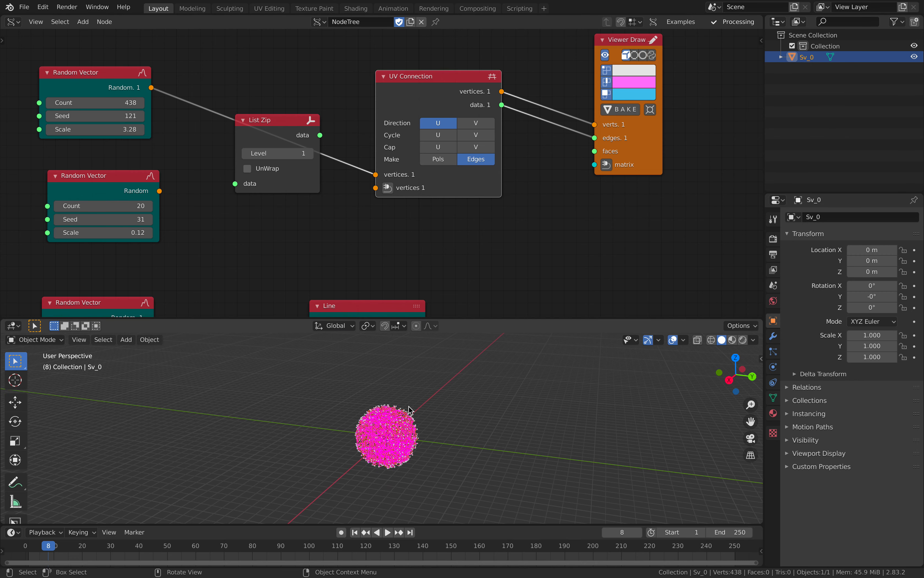
key("g")
left_click(505, 422)
left_click(503, 388)
scroll(504, 388, "up", 3)
Delete the baked mesh object from the scene
left_click(543, 434)
key("x")
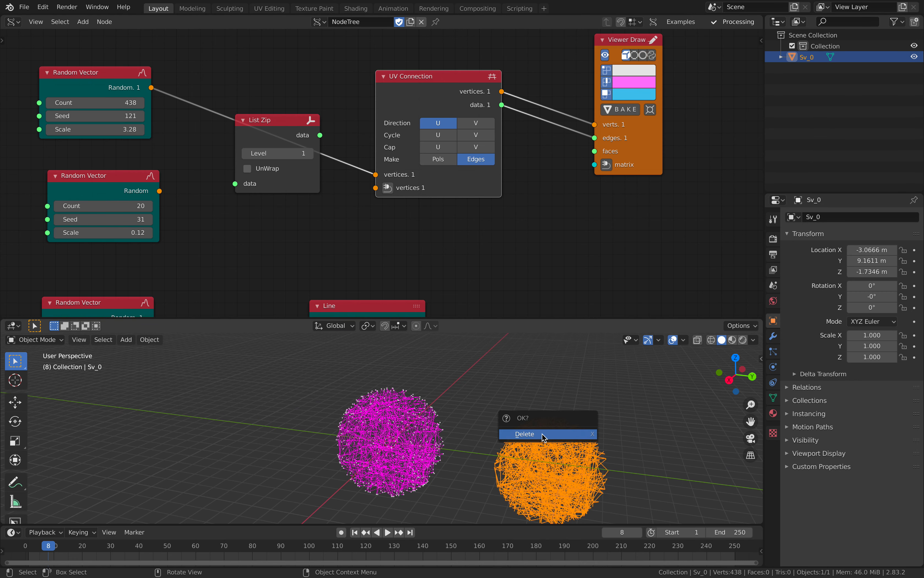
left_click(545, 436)
Save the file and arrange List Zip and the two Random Vector nodes clear of the existing link
key("ctrl+s")
scroll(308, 130, "left", 3, "ctrl")
left_click_drag(321, 134, 282, 167)
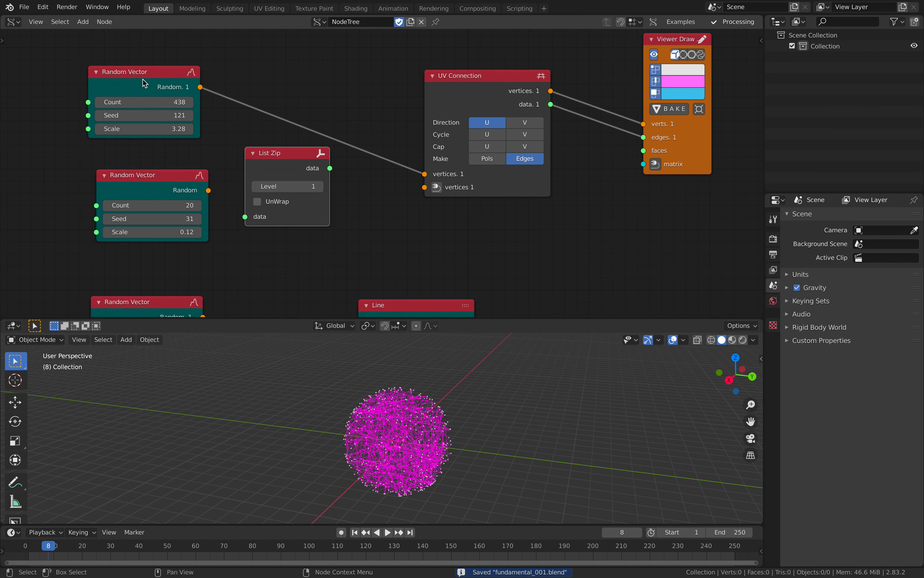
left_click_drag(144, 82, 135, 79)
left_click_drag(154, 176, 136, 173)
Connect both Random Vector outputs into List Zip and link List Zip's data output to UV Connection's vertices input
left_click_drag(190, 84, 245, 217)
left_click_drag(190, 188, 245, 230)
left_click_drag(329, 163, 423, 169)
middle_click_drag(425, 377, 422, 377)
middle_click_drag(237, 222, 254, 171)
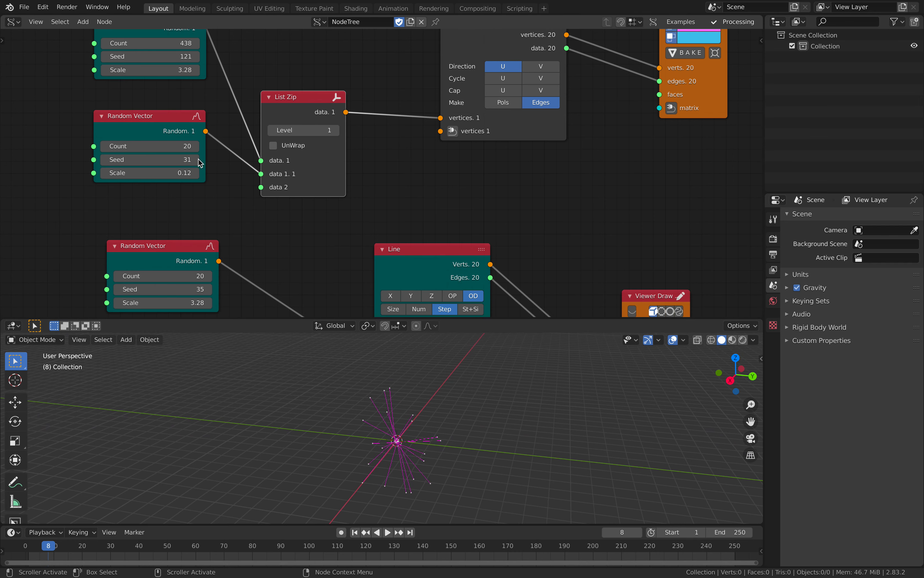
Set the lower Random Vector to Seed 117, Scale 0.90 and the upper one to Seed 137, Scale 4.00, and save
left_click_drag(140, 158, 168, 173)
middle_click_drag(168, 173, 172, 206)
mouse_move(157, 103)
left_mouse_down()
mouse_move(170, 104)
mouse_move(159, 104)
mouse_move(160, 90)
left_mouse_up()
middle_click_drag(510, 442, 510, 421)
key("ctrl+s")
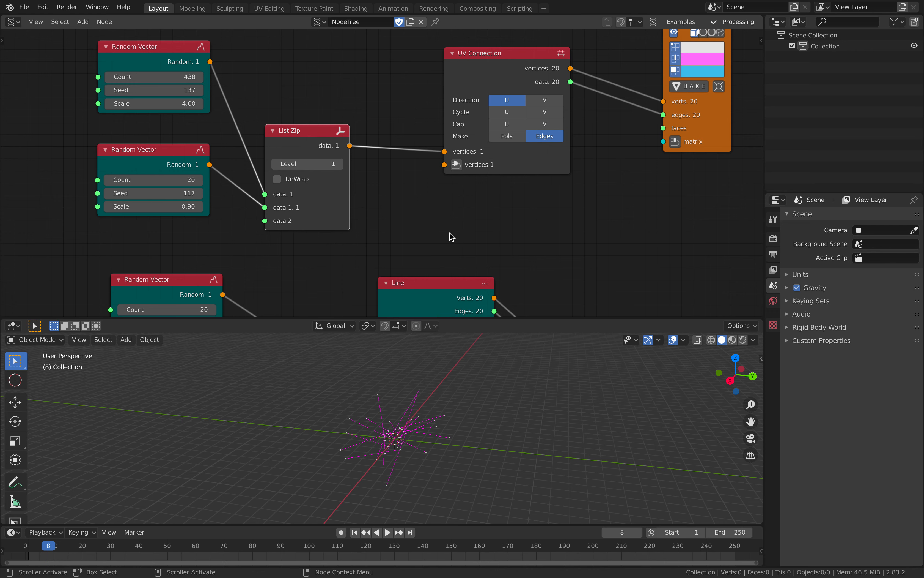
Arrange the Random Vector, List Zip, UV Connection and pink Viewer Draw nodes into a compact row
middle_click_drag(457, 219, 417, 199)
scroll(445, 196, "down", 4)
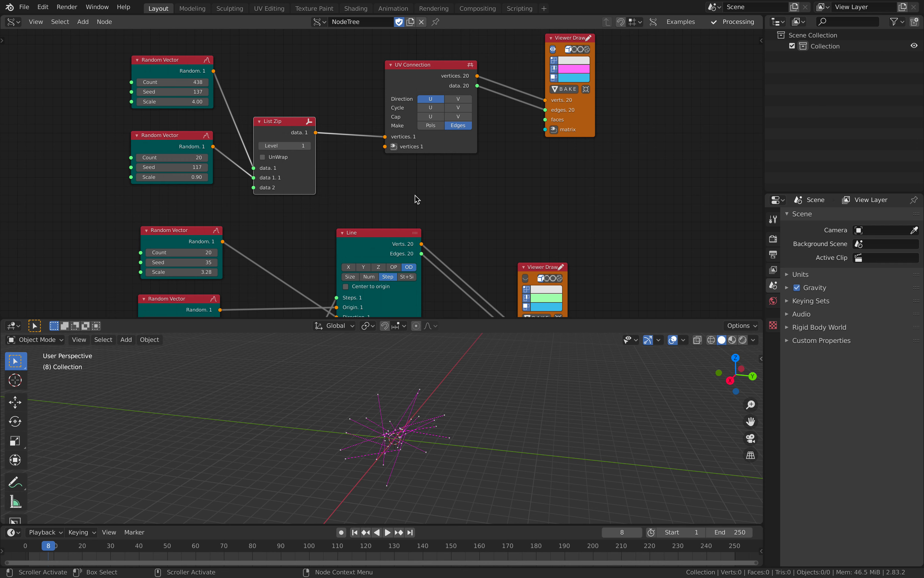
left_click_drag(282, 129, 283, 88)
middle_click_drag(284, 103, 294, 146)
left_click_drag(202, 111, 203, 93)
left_click_drag(291, 134, 274, 112)
left_click_drag(204, 177, 210, 161)
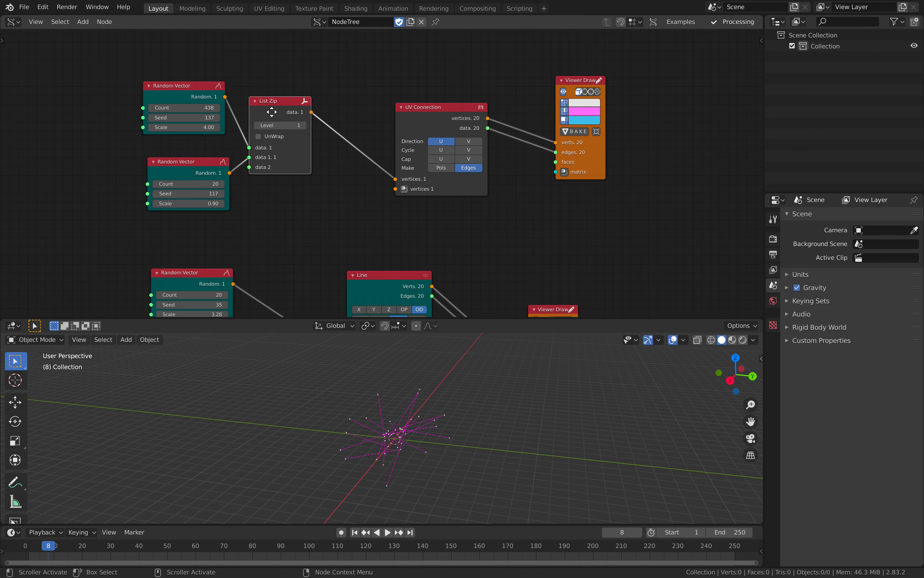
left_click_drag(274, 115, 273, 109)
left_click_drag(439, 109, 381, 90)
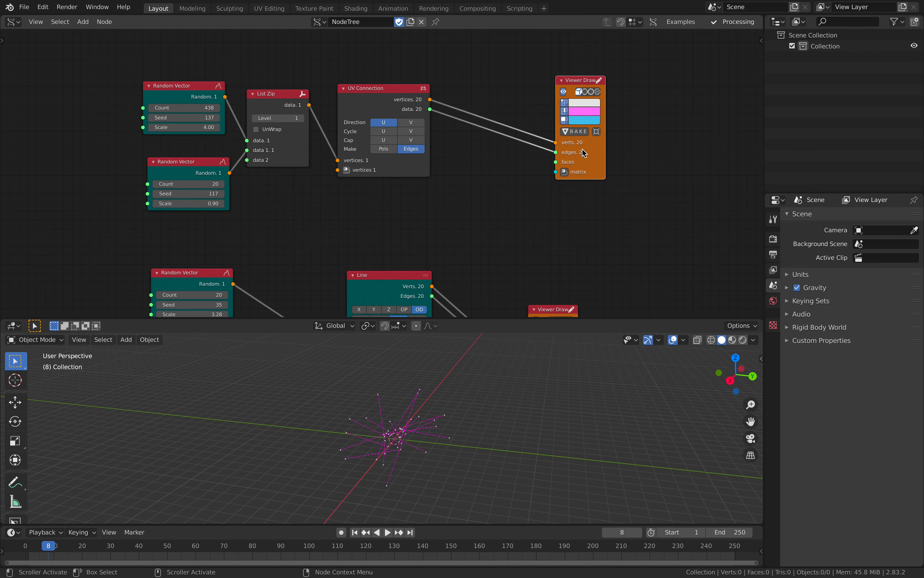
left_click_drag(583, 153, 503, 148)
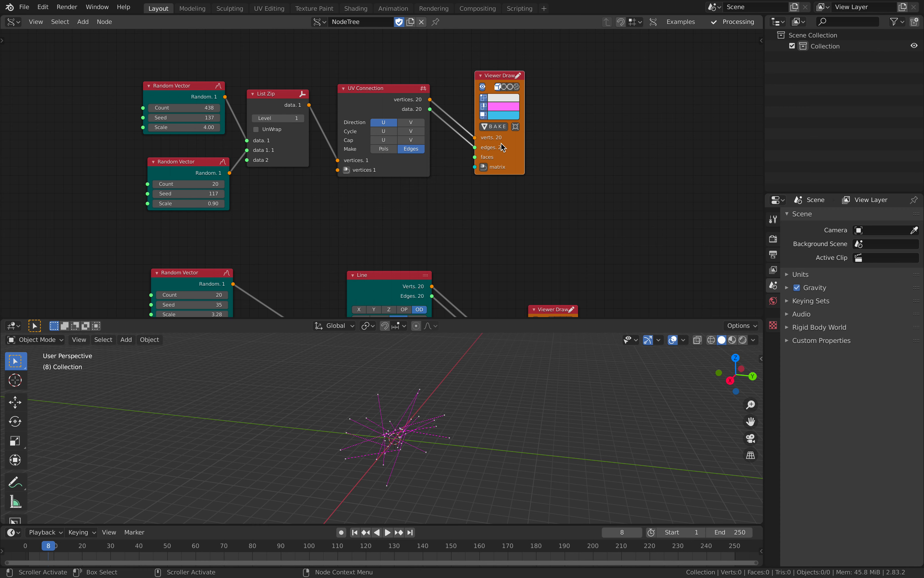
Examine the connected random points in the viewport and the List Zip network alongside the Line tree
middle_click_drag(497, 355, 438, 374)
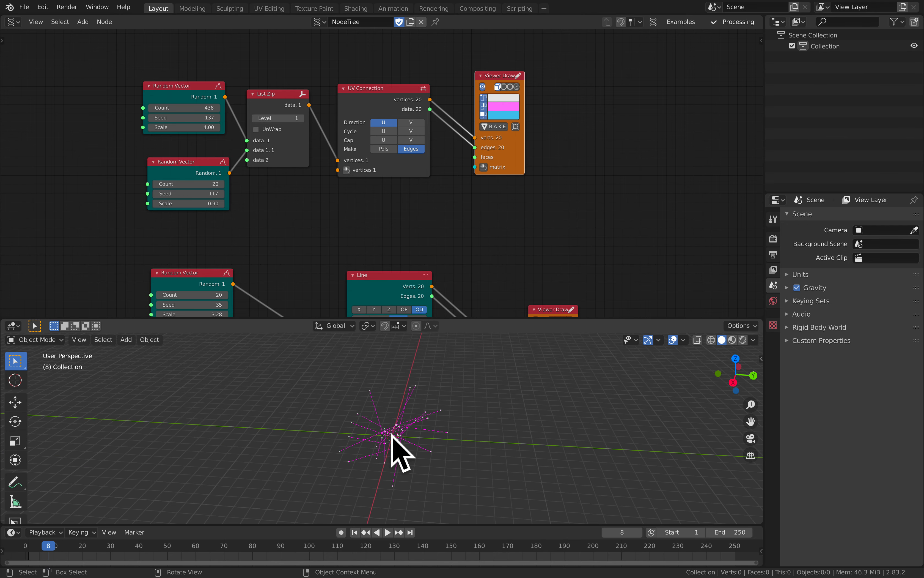
middle_click_drag(452, 243, 456, 263)
scroll(446, 238, "up", 2)
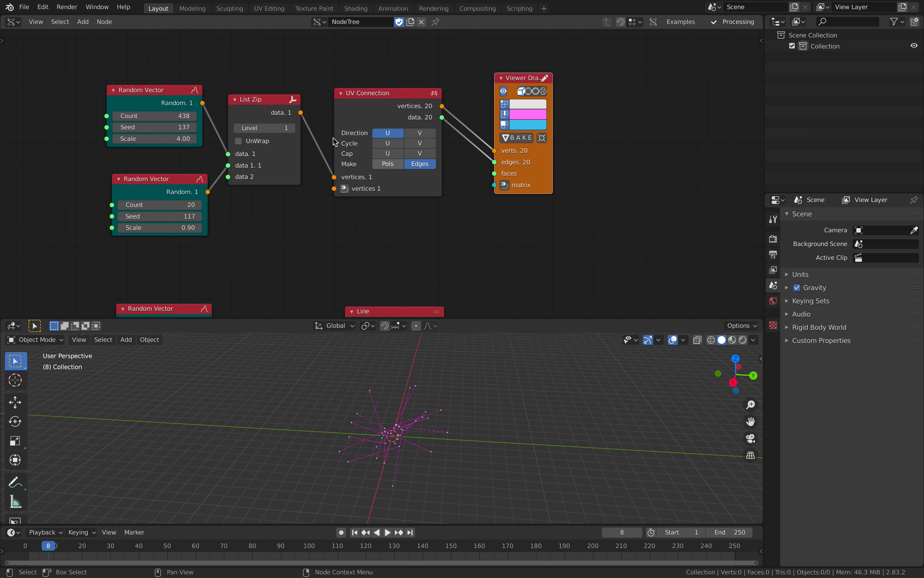
left_click(255, 104)
scroll(340, 162, "down", 5)
middle_click_drag(347, 169, 272, 145)
scroll(272, 144, "down", 1)
middle_click_drag(273, 144, 223, 125)
middle_click_drag(263, 189, 246, 218)
scroll(385, 208, "up", 1)
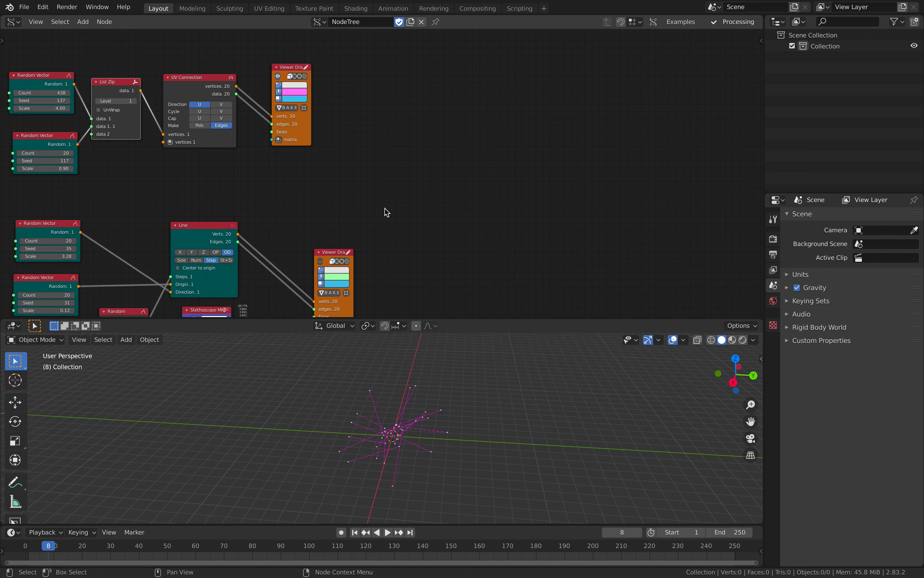
Save the file and place a duplicate of the upper Random Vector in the empty area beyond the pink Viewer Draw
key("ctrl+s")
middle_click_drag(385, 208, 419, 209)
scroll(436, 198, "up", 1)
left_click(57, 76)
key("shift+d")
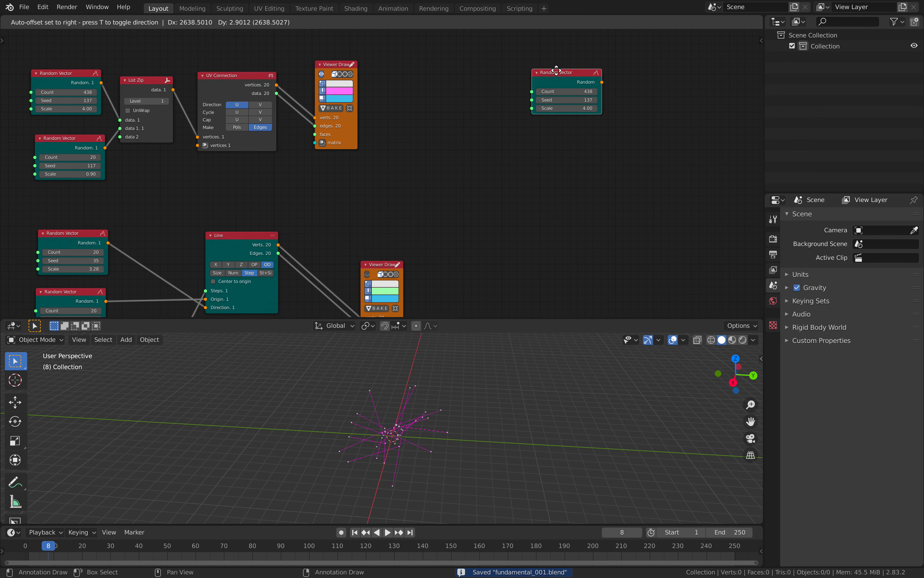
left_click(557, 71)
middle_click_drag(475, 129, 378, 173)
Add a Vector P Field node below the new Random Vector and widen both nodes
scroll(379, 173, "up", 4)
key("shift+a")
left_click(457, 178)
type("vect")
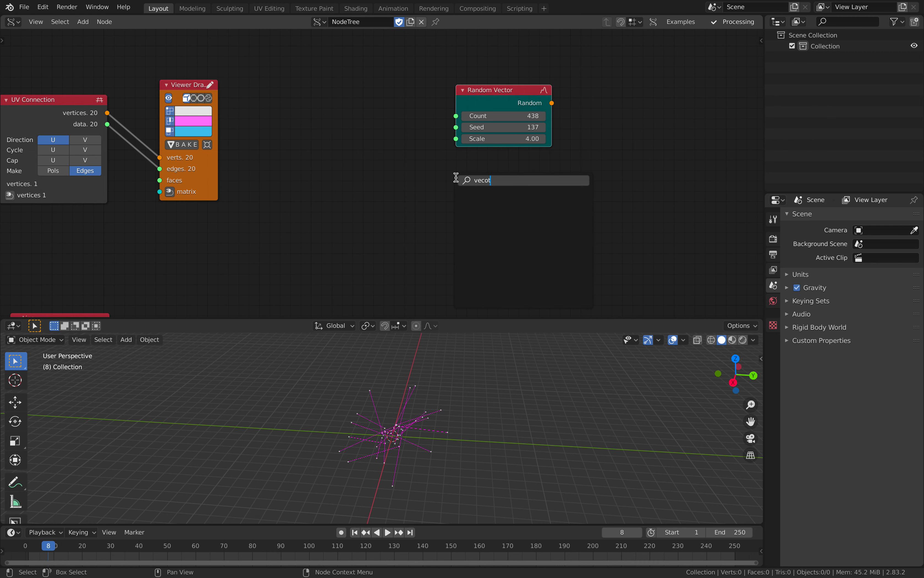
type("or p")
key("Down")
key("Down")
key("Return")
left_click(456, 177)
middle_click_drag(562, 209, 422, 192)
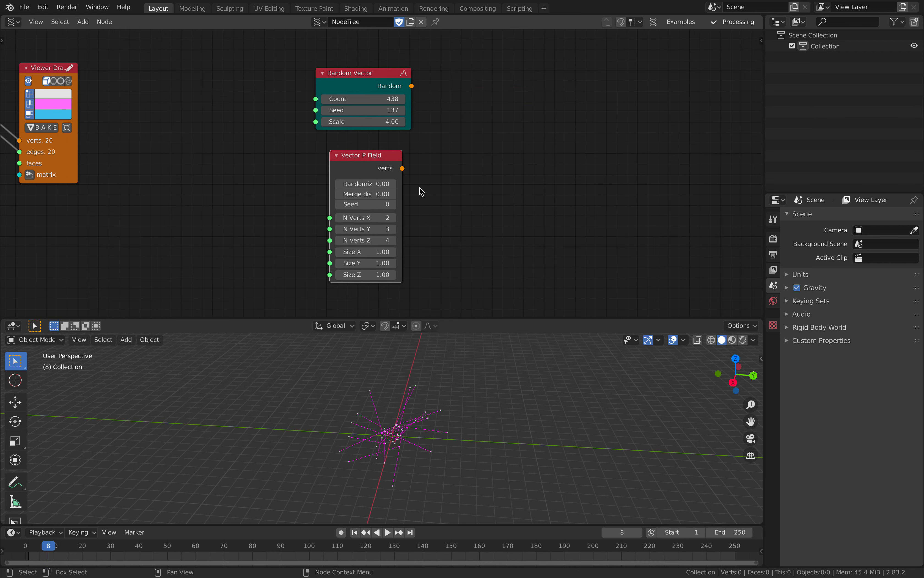
left_click_drag(408, 188, 437, 189)
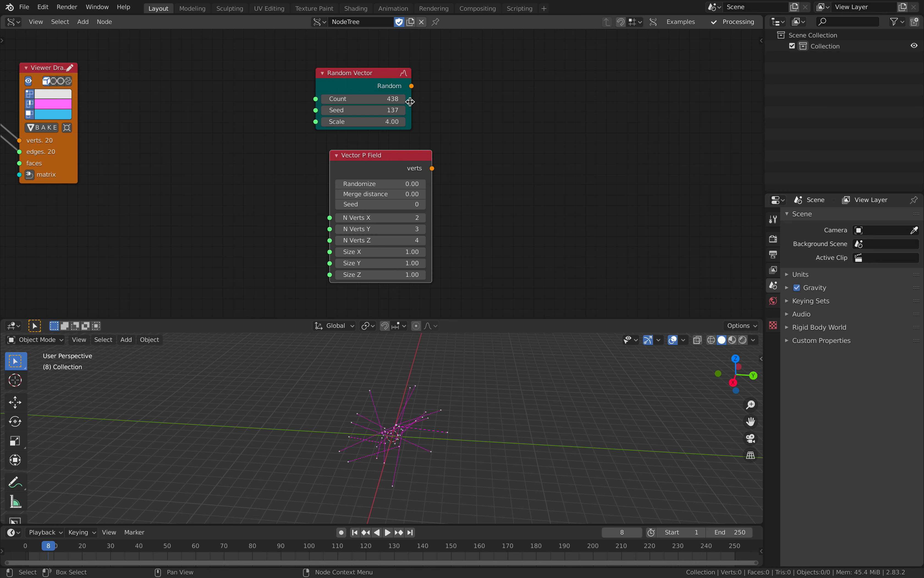
left_click_drag(411, 102, 430, 103)
Add a Plane node beside the new Random Vector and save the file
middle_click_drag(528, 95, 417, 122)
key("alt+space")
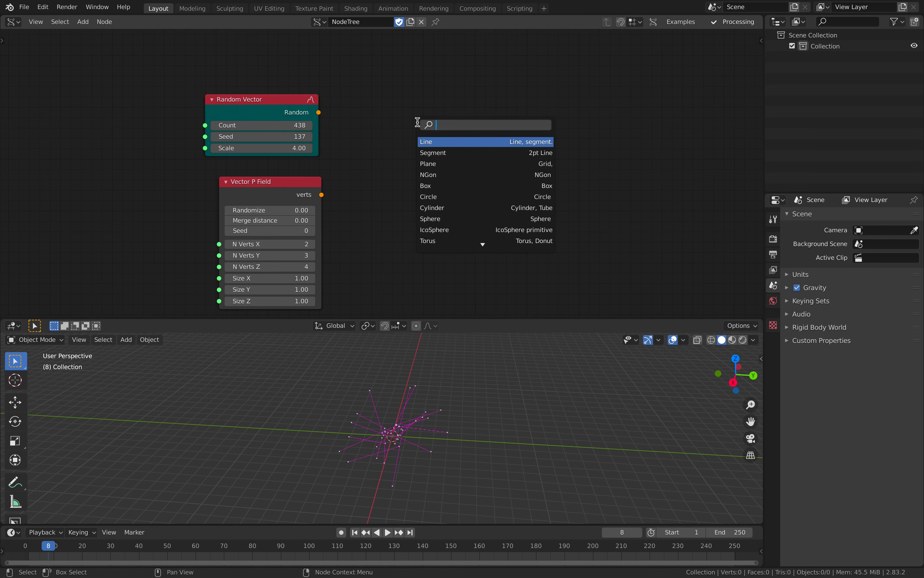
type("pllan")
key("BackSpace")
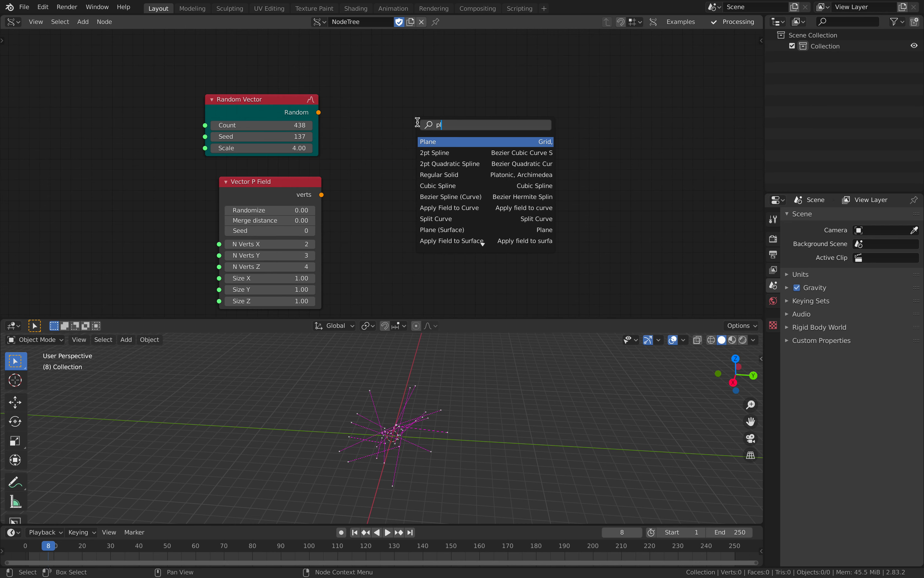
key("Return")
left_click(356, 81)
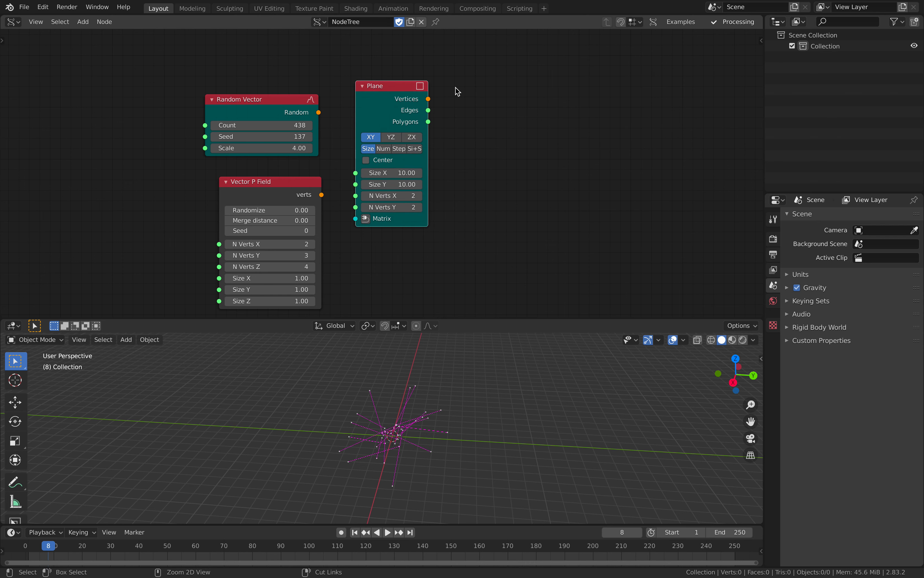
key("ctrl+s")
Turn off the pink Viewer Draw node so the List Zip network's lines are hidden in the viewport
left_click(162, 143)
middle_click_drag(431, 159, 134, 174)
key("shift+a")
key("Escape")
middle_click_drag(408, 113, 404, 76)
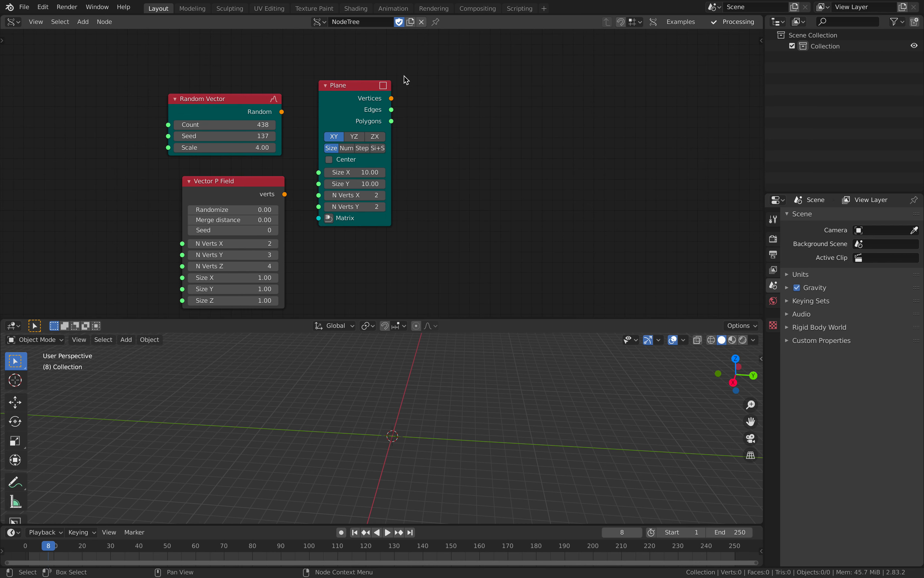
Preview the Plane node's output in the viewport through a Temporal Viewer
left_click(361, 84, "ctrl+shift")
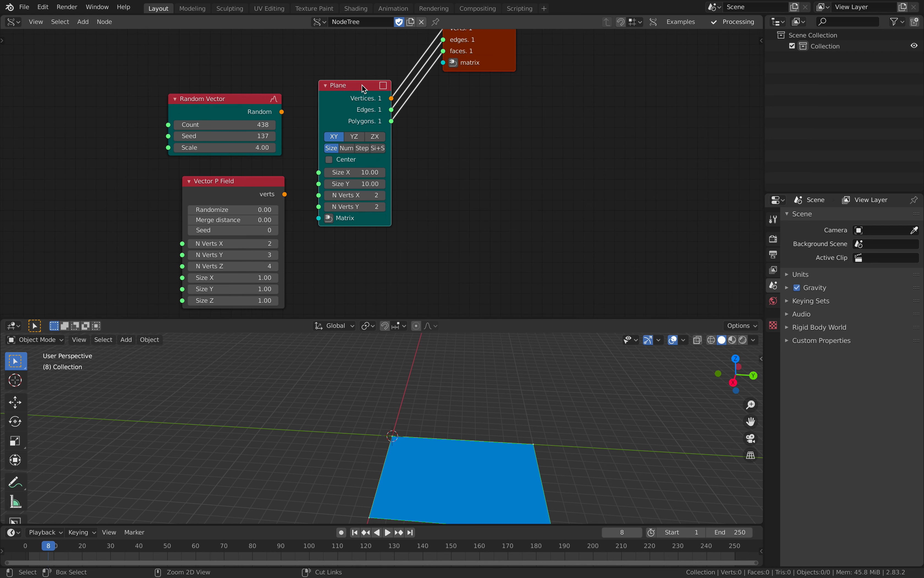
middle_click_drag(512, 427, 523, 432)
scroll(523, 432, "down", 2)
Preview the new Random Vector and then the Vector P Field through the Temporal Viewer, moving the viewer aside
left_click(256, 105, "ctrl+shift")
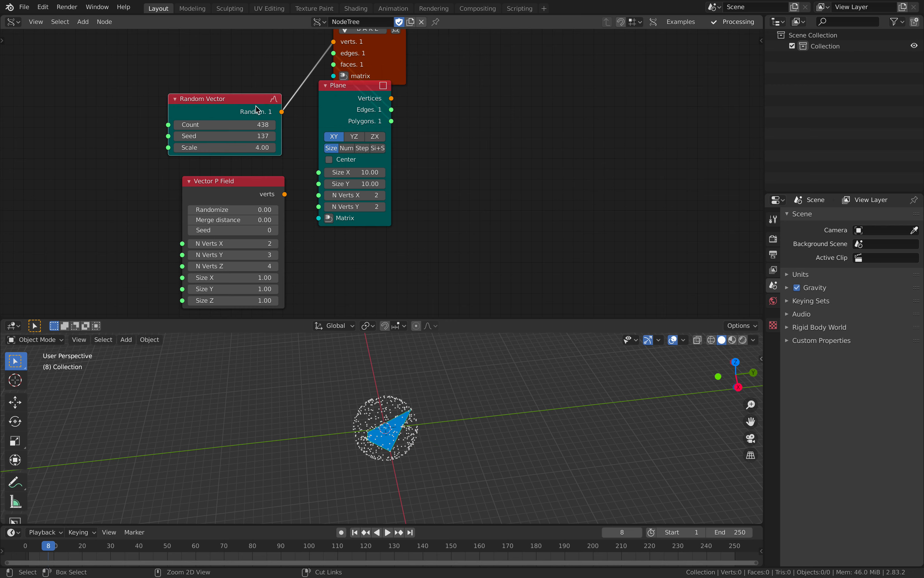
middle_click_drag(432, 409, 406, 400)
left_click(233, 187)
left_click(233, 186, "ctrl+shift")
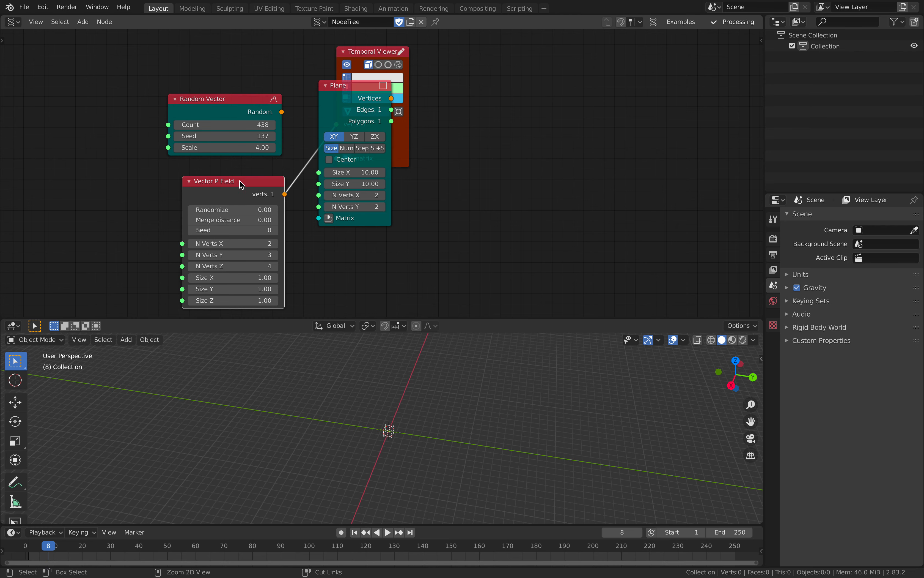
left_click_drag(423, 144, 499, 164)
Preview the Plane again, switch the Temporal Viewer to the Random Vector, and move the viewer clear of the Plane
left_click(321, 108, "ctrl+shift")
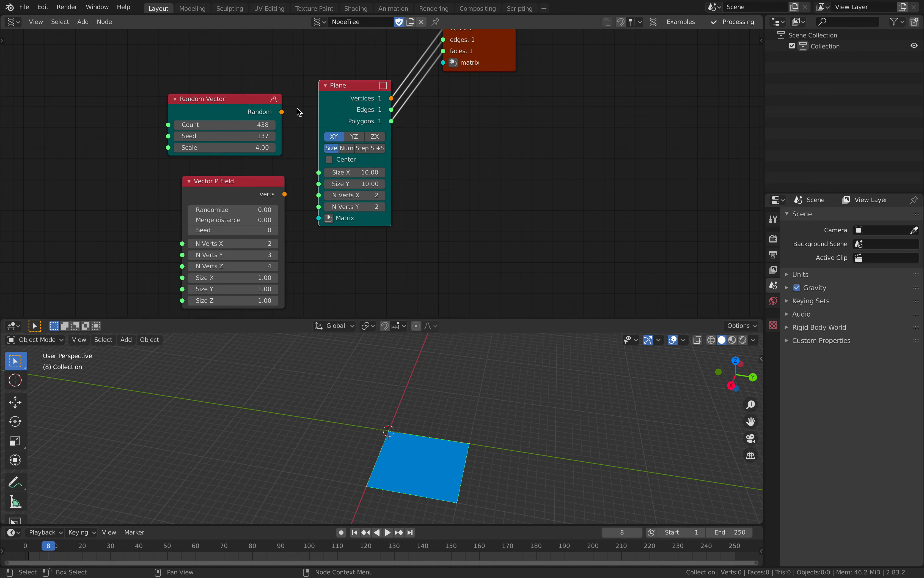
left_click(230, 100, "ctrl+shift")
left_click_drag(395, 60, 510, 94)
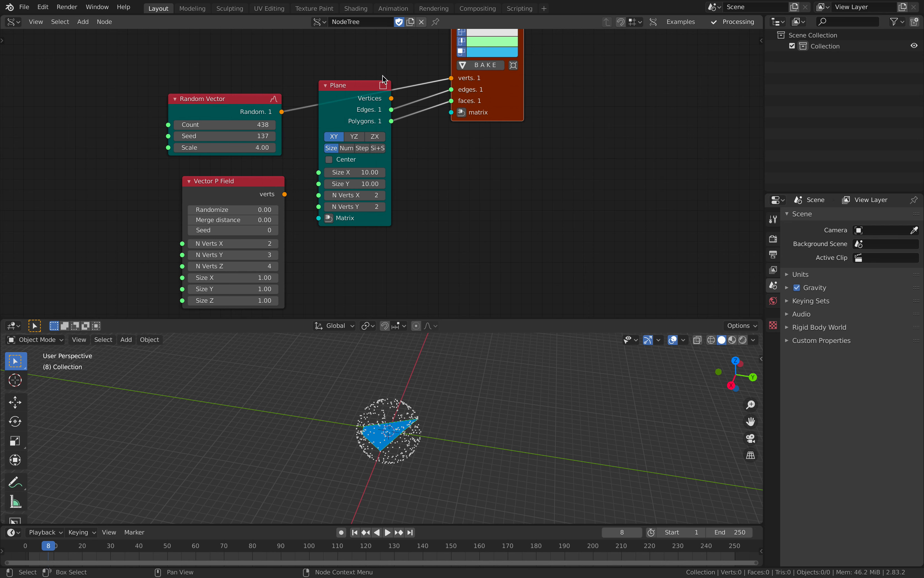
Move the Plane node down and cut its Edges and Polygons links to the Temporal Viewer
middle_click_drag(357, 99, 349, 134)
left_click_drag(350, 137, 344, 165)
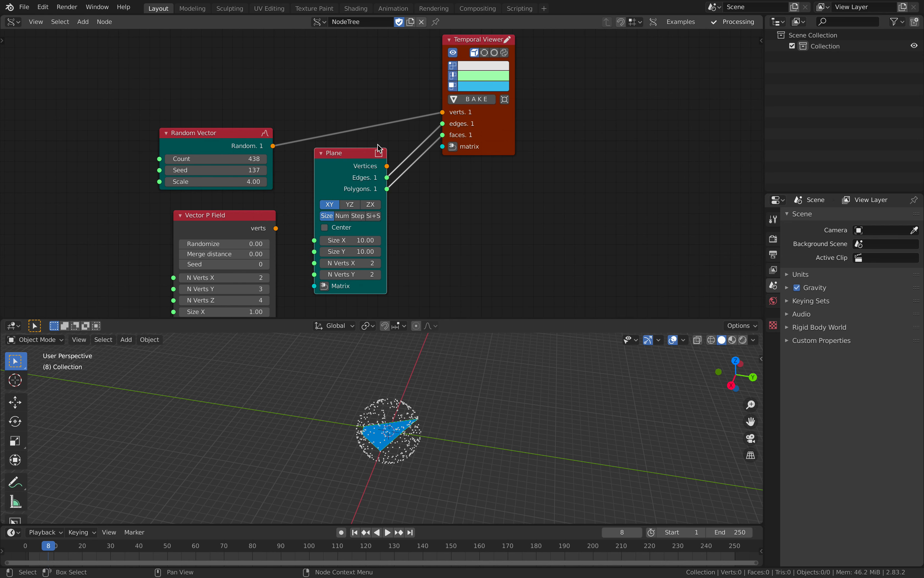
right_click_drag(420, 141, 403, 176, "ctrl")
Move the previewed Random Vector up, set its Count to 356 and Seed to 165, and reposition the Temporal Viewer
left_click_drag(212, 154, 226, 107)
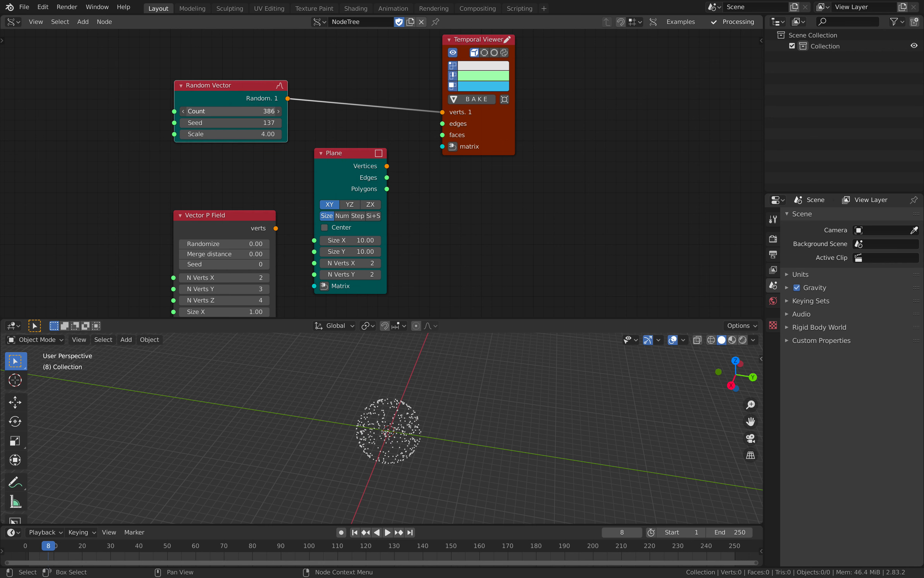
left_click(241, 85, "ctrl+shift")
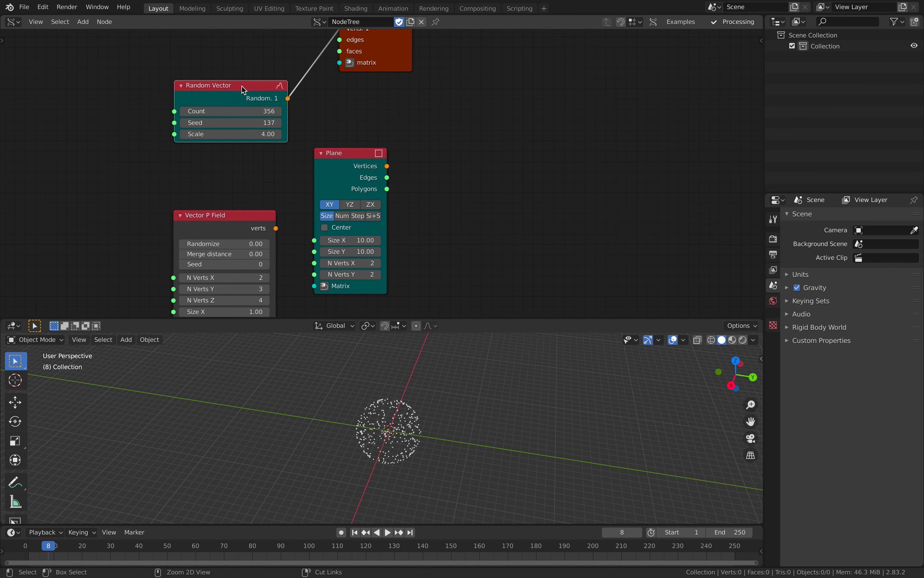
left_click_drag(235, 121, 257, 121)
left_click(417, 93)
left_click_drag(397, 63, 454, 116)
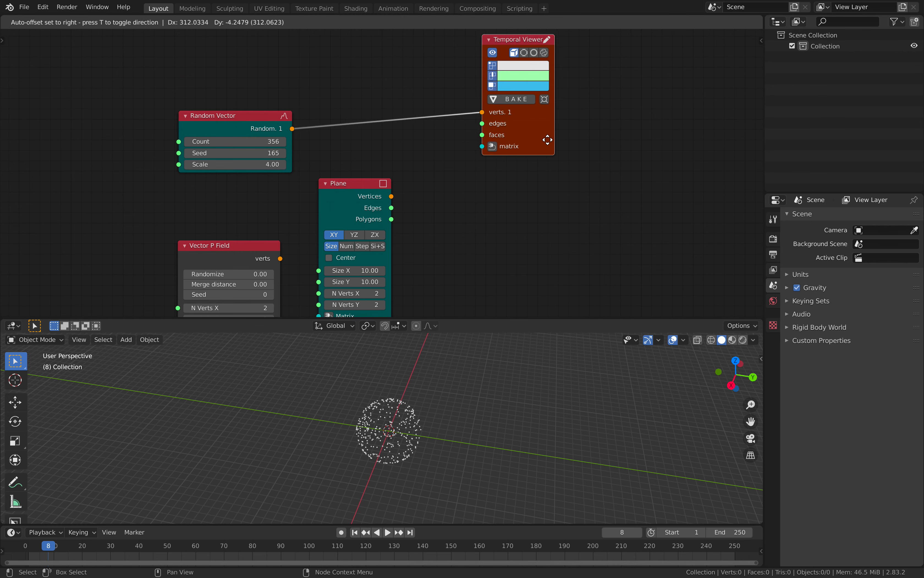
Add a Randomize node on the link between the Random Vector and the Temporal Viewer
key("alt+space")
type("randomi")
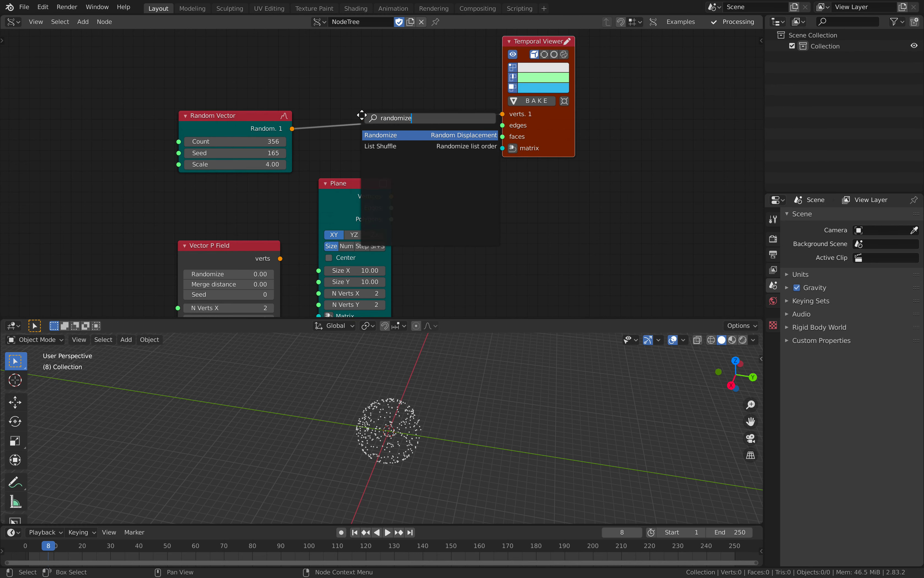
type("ze")
key("Return")
left_click(355, 84)
Set the Randomize node's X, Y and Z amplitudes to 2.10 and Seed to 78, and the Random Vector's Seed to 205
left_click_drag(388, 122, 413, 157)
middle_click_drag(408, 445, 411, 419)
left_click_drag(248, 153, 277, 153)
middle_click_drag(408, 361, 416, 369)
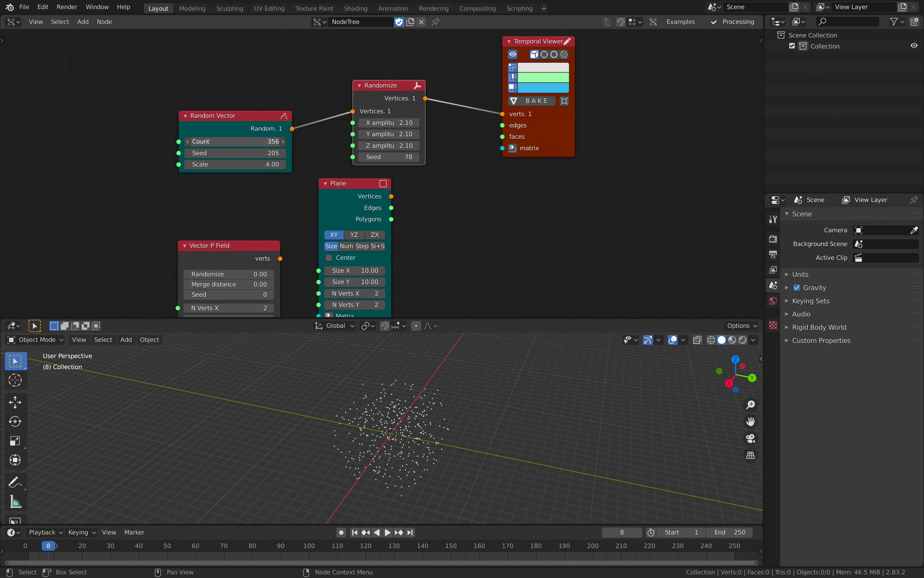
Reset the Random Vector's Count to 100 and save the file
key("BackSpace")
key("Return")
key("ctrl+s")
Move the Random Vector, Randomize and Temporal Viewer nodes upward to make room in the node tree
mouse_move(273, 218)
middle_mouse_down()
mouse_move(260, 194)
mouse_move(260, 211)
middle_mouse_up()
left_click_drag(226, 135, 212, 63)
middle_click_drag(243, 94, 233, 159)
left_click_drag(352, 172, 336, 79)
left_click_drag(216, 132, 221, 115)
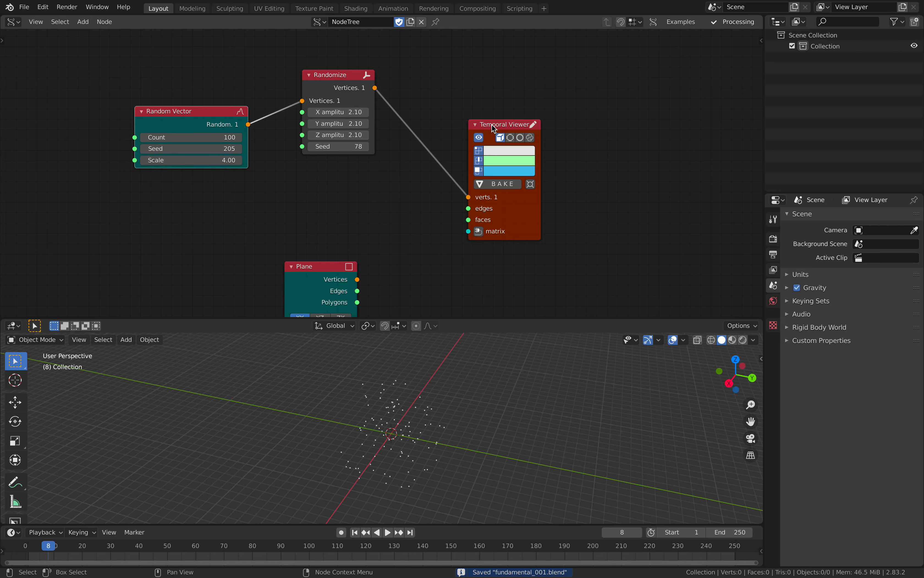
left_click_drag(491, 127, 476, 83)
Place the Vector P Field directly below the Random Vector and shift the Plane node away to its right
scroll(199, 153, "down", 2)
middle_click_drag(190, 152, 209, 101)
left_click_drag(199, 251, 220, 130)
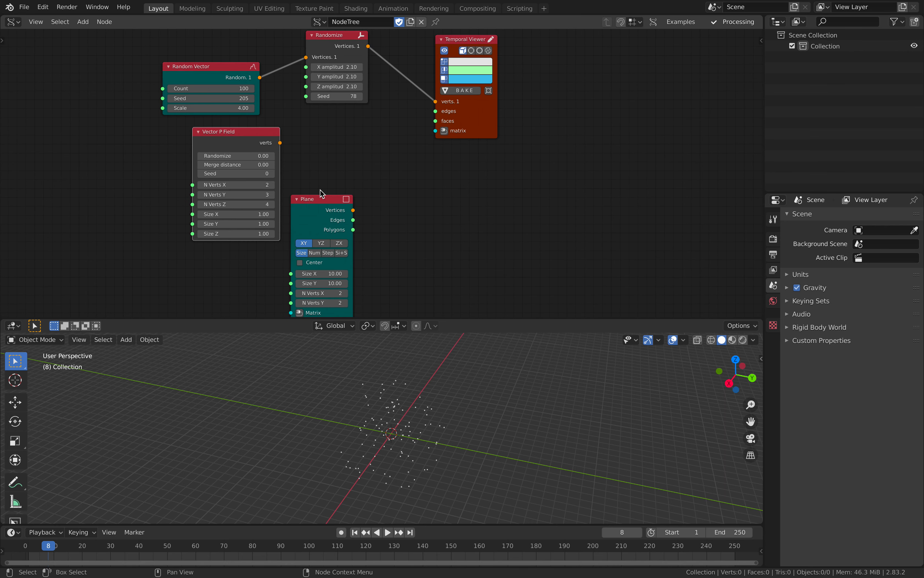
left_click_drag(320, 198, 388, 195)
middle_click_drag(374, 128, 377, 174)
scroll(376, 173, "up", 3)
left_click_drag(223, 184, 212, 185)
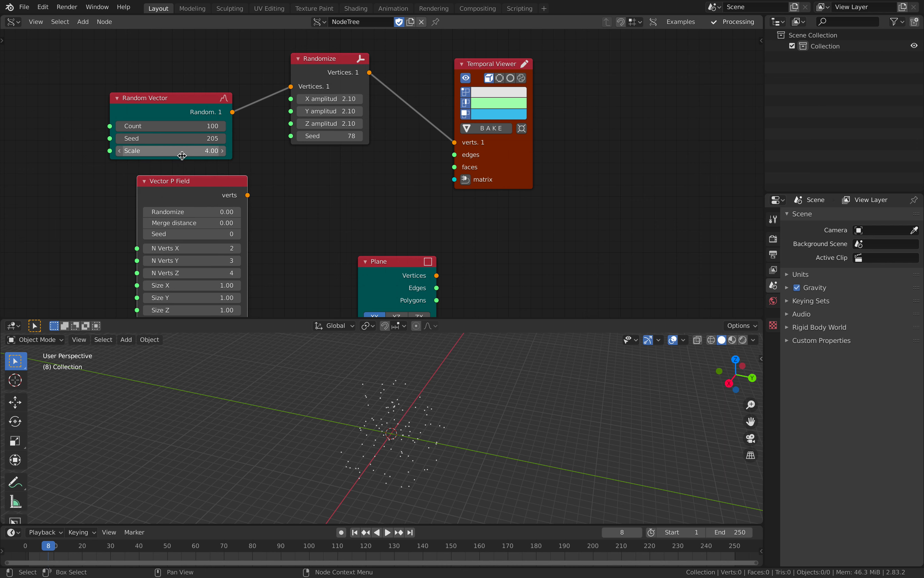
Preview the Vector P Field through the Temporal Viewer and set its N Verts X, Y and Z to 10
left_click_drag(423, 157, 456, 142)
middle_click_drag(345, 261, 387, 229)
scroll(408, 388, "up", 9)
middle_click_drag(514, 395, 454, 344)
left_click_drag(252, 218, 252, 241)
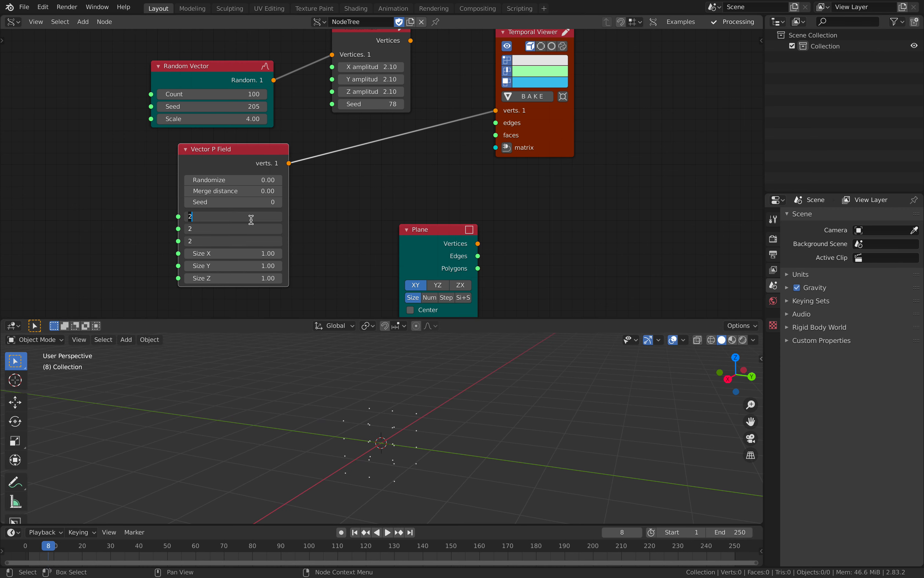
type("10")
key("Return")
middle_click_drag(333, 342, 348, 351)
scroll(415, 433, "up", 3)
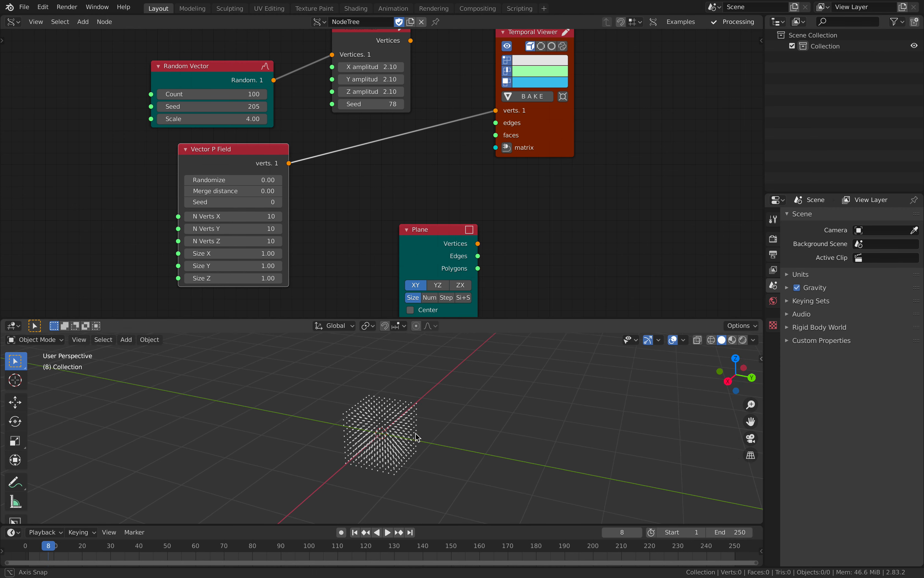
Move the Plane node further aside and set the Vector P Field's Size X to 2.98, Size Y to 2.32 and Size Z to 1.48
middle_click_drag(306, 220, 289, 186)
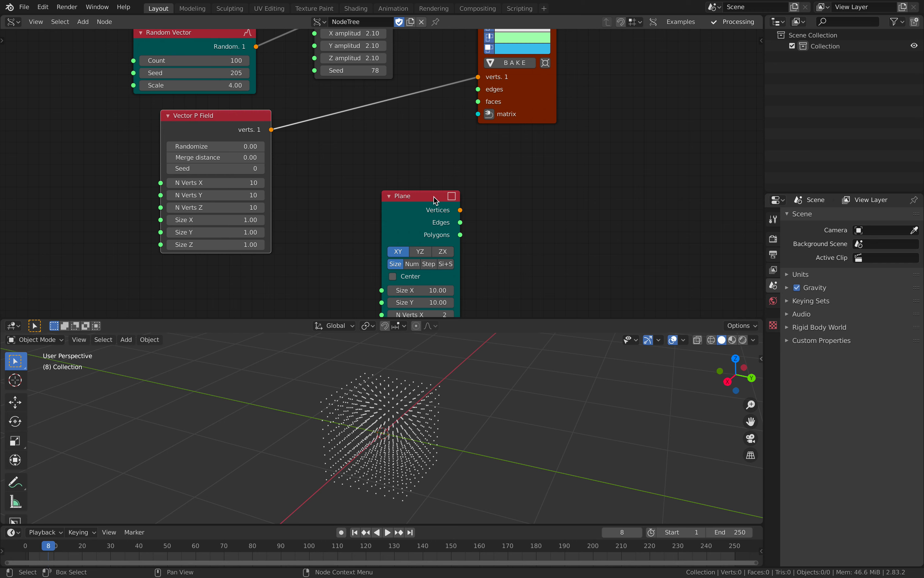
left_click_drag(435, 198, 491, 181)
middle_click_drag(439, 394, 424, 377)
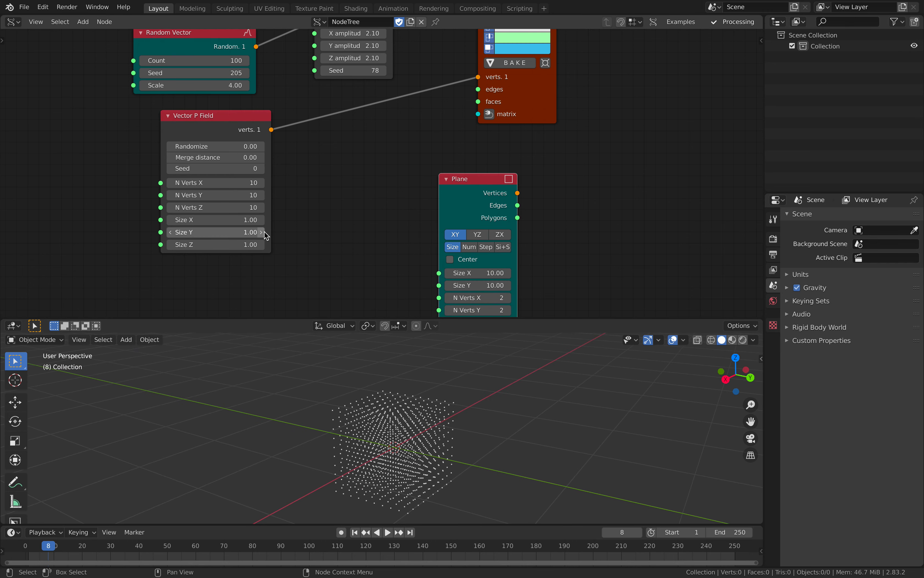
left_click_drag(260, 220, 291, 220)
middle_click_drag(325, 215, 315, 148)
mouse_move(221, 164)
left_mouse_down()
mouse_move(272, 164)
mouse_move(215, 177)
mouse_move(225, 176)
left_mouse_up()
mouse_move(205, 80)
left_mouse_down("shift")
mouse_move(245, 80)
mouse_move(203, 79)
left_mouse_up("shift")
middle_click_drag(374, 439, 382, 338)
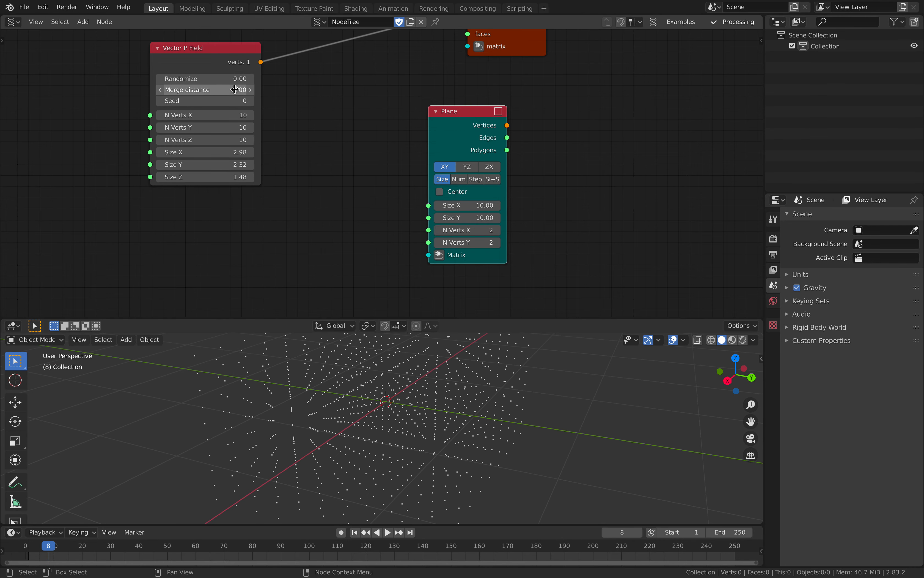
Set the Vector P Field's Randomize to 0.78 and Merge distance to 0.54
left_click_drag(232, 90, 289, 90)
scroll(436, 467, "down", 3)
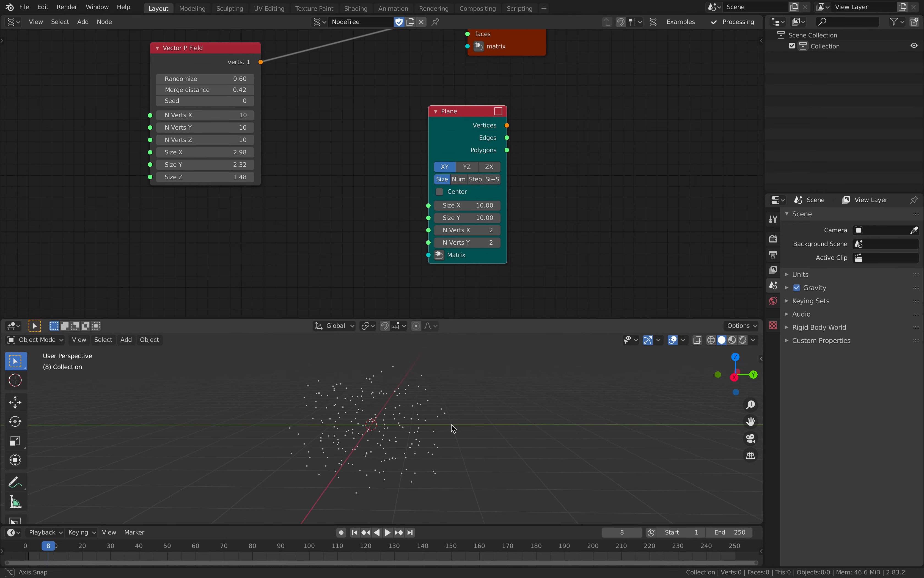
mouse_move(217, 81)
left_mouse_down()
mouse_move(243, 90)
mouse_move(230, 91)
left_mouse_up()
middle_click_drag(417, 402, 379, 346)
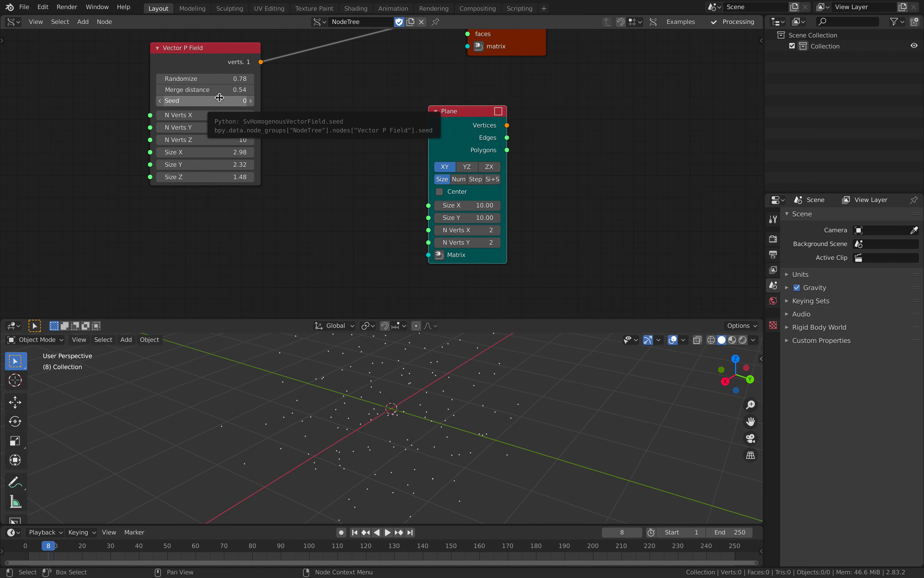
Space out the Vector P Field, Random Vector and Randomize nodes, leaving a gap between the upper pair and the Vector P Field
middle_click_drag(363, 107, 325, 170)
scroll(332, 157, "down", 4)
scroll(325, 170, "up", 1)
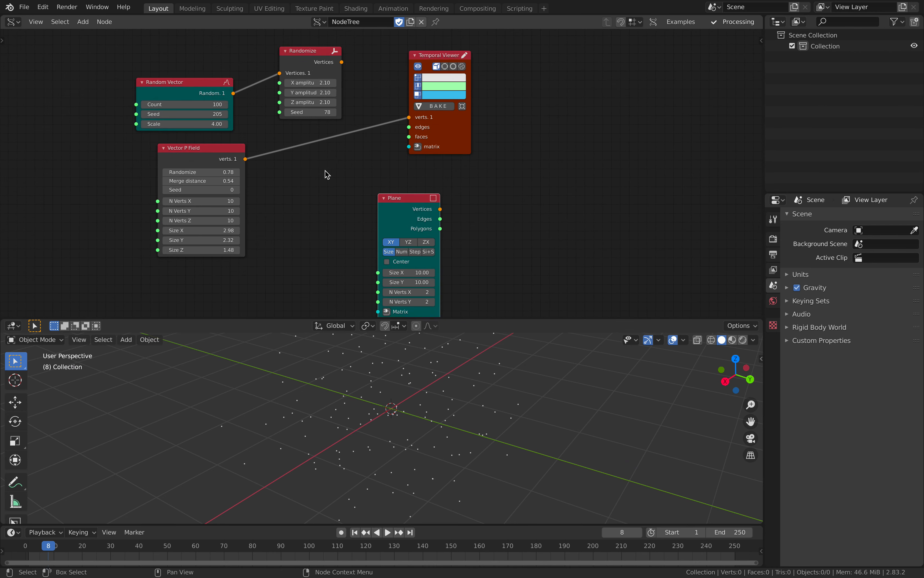
mouse_move(236, 156)
left_mouse_down()
mouse_move(220, 149)
mouse_move(247, 168)
left_mouse_up()
left_click_drag(196, 81, 205, 57)
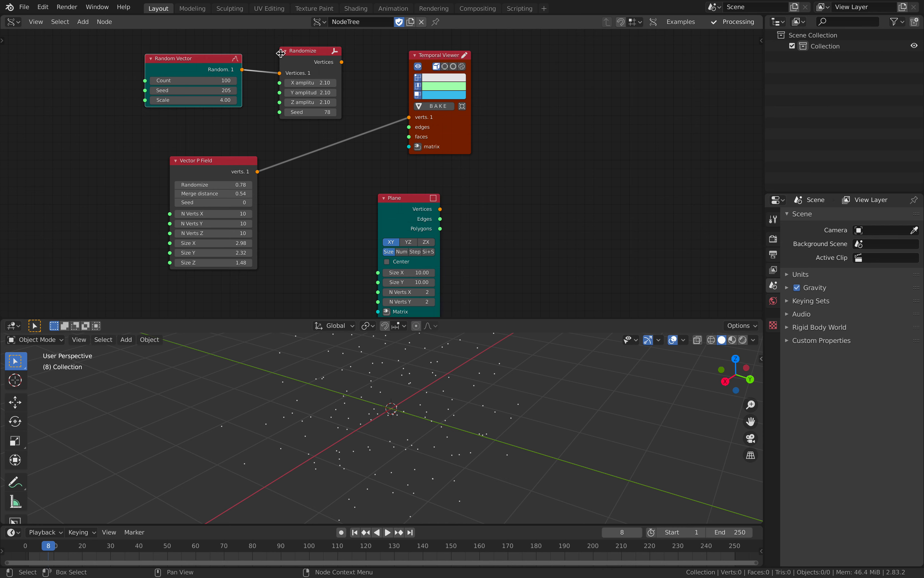
left_click_drag(296, 55, 283, 52)
left_click_drag(225, 164, 222, 149)
Move the Plane beside the Vector P Field and preview its vertices, with N Verts X and Y at 10 and direction ZX
middle_click_drag(394, 213, 398, 168)
left_click_drag(395, 156, 309, 143)
middle_click_drag(309, 143, 301, 158)
left_click_drag(404, 86, 405, 87)
left_click_drag(431, 95, 459, 98)
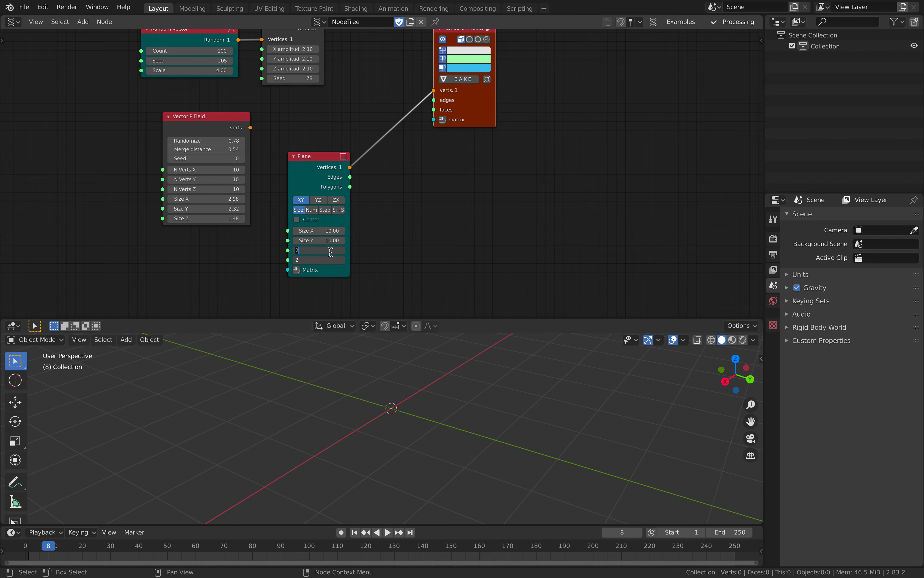
scroll(545, 470, "down", 7)
middle_click_drag(399, 424, 386, 363, "shift")
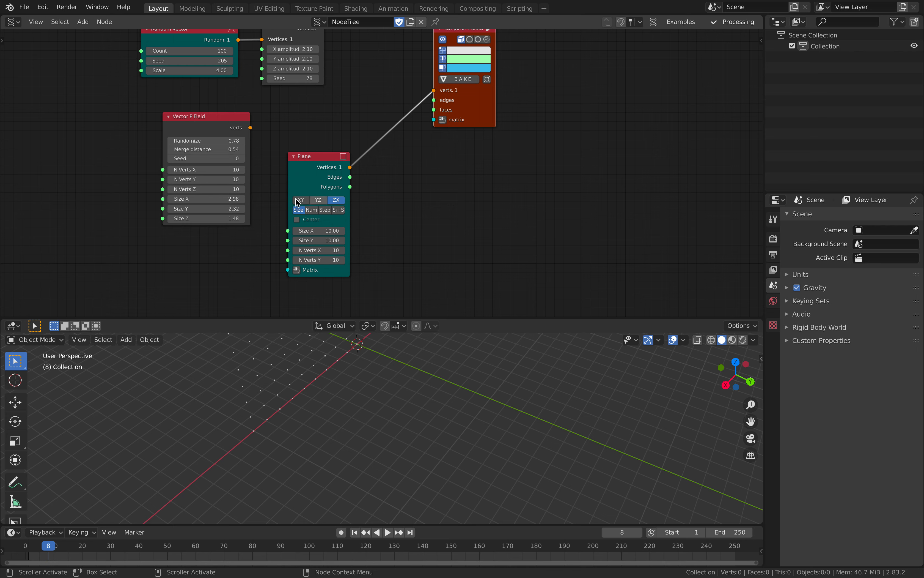
Connect the Plane's Edges and Polygons to the Temporal Viewer's edges and faces inputs
middle_click_drag(411, 370, 393, 389)
middle_click_drag(331, 156, 329, 186)
left_click_drag(329, 186, 448, 130)
scroll(382, 197, "up", 1)
left_click_drag(448, 131, 447, 153)
middle_click_drag(415, 362, 396, 337)
left_click_drag(346, 201, 441, 156)
middle_click_drag(382, 337, 411, 382)
Remove the Plane's Edges and Polygons links from the Temporal Viewer
left_click_drag(435, 158, 420, 169)
left_click_drag(435, 148, 406, 172)
middle_click_drag(364, 350, 382, 367)
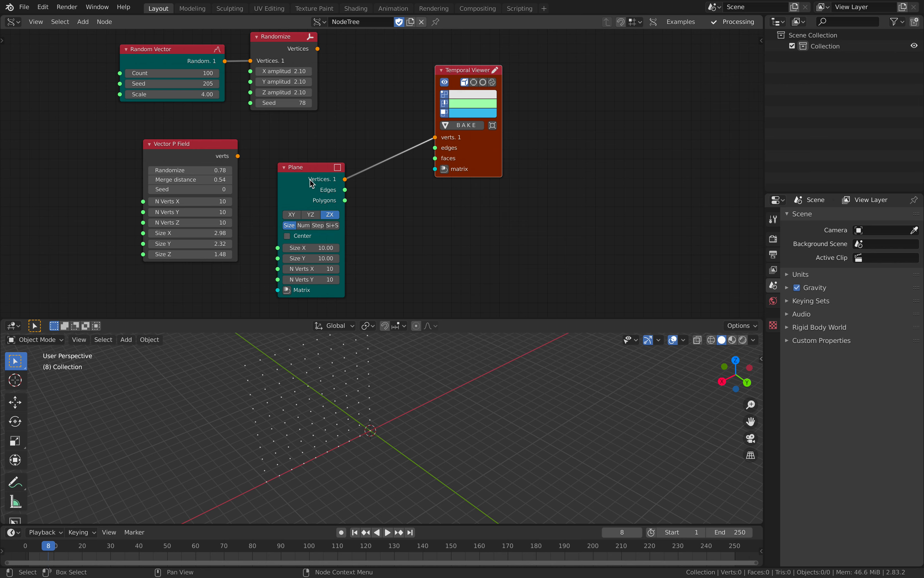
Move the Plane node up slightly and try its Step and Num sizing modes
left_click_drag(304, 200, 307, 190)
left_click(321, 216)
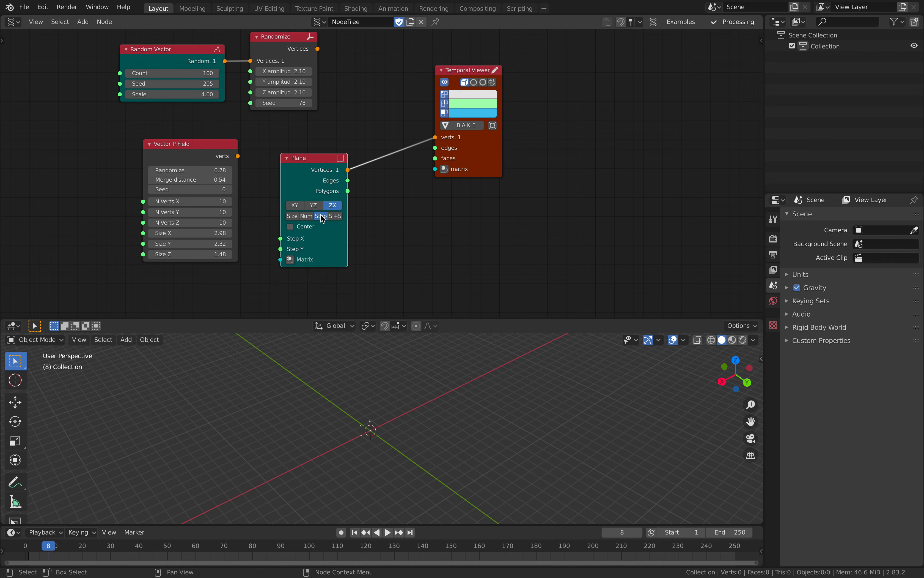
left_click(306, 216)
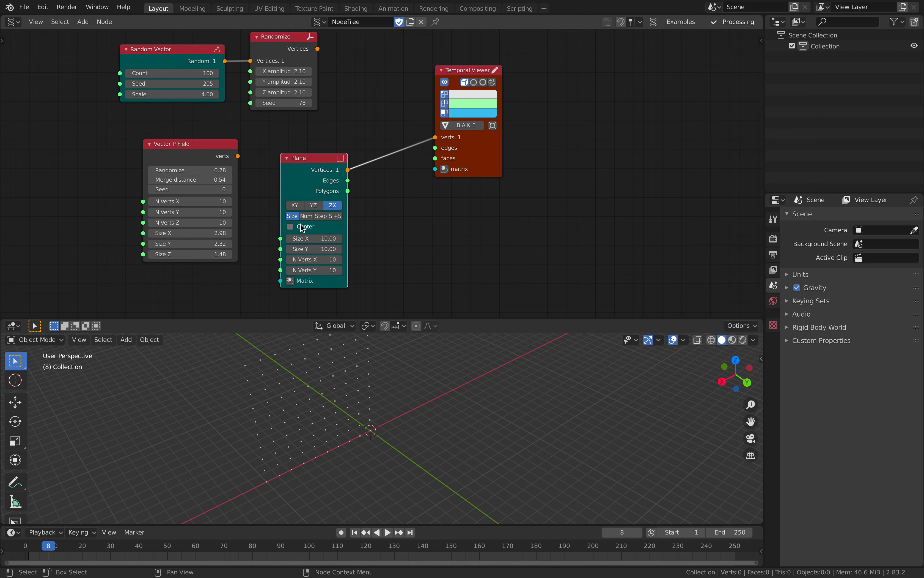
Set the Plane's direction to XY, save the file, and centre the Plane with a Size Y of 22
middle_click_drag(393, 393, 401, 344)
key("ctrl+s")
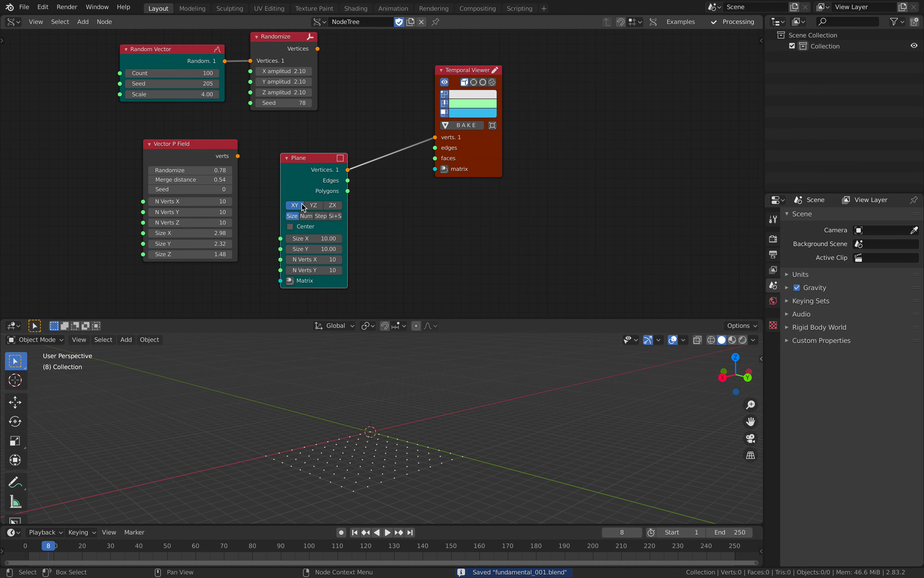
left_click(302, 226)
middle_click_drag(386, 363, 386, 388)
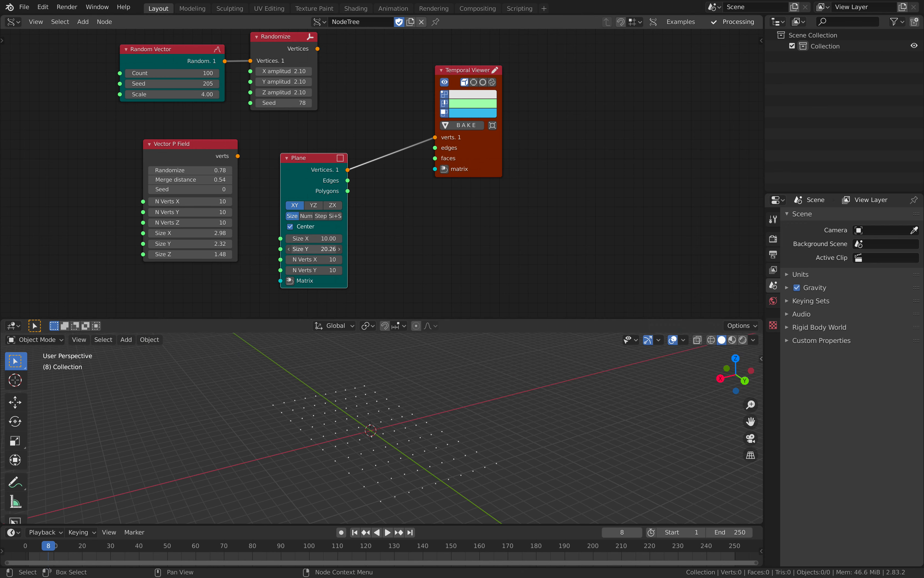
Group the Random Vector, Randomize, Vector P Field and Plane nodes toward the left of the node tree and save the file
left_click_drag(226, 162, 215, 154)
middle_click_drag(299, 178, 274, 210)
left_click_drag(287, 191, 282, 195)
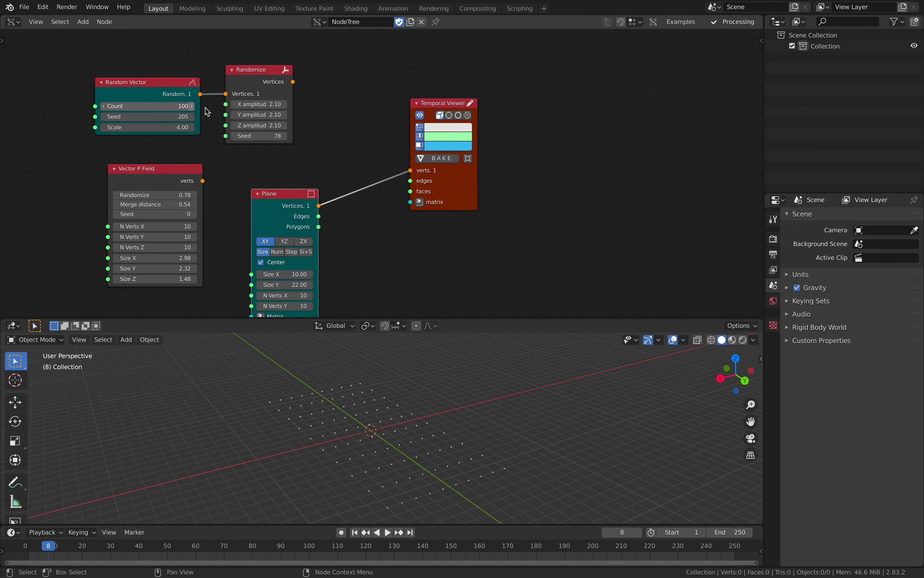
scroll(216, 152, "down", 1)
middle_click_drag(217, 152, 222, 198)
left_click_drag(180, 136, 168, 88)
left_click_drag(278, 135, 268, 91)
left_click_drag(208, 216, 168, 158)
left_click_drag(275, 240, 227, 214)
key("ctrl+s")
Move the Temporal Viewer further from the other nodes and add a Box node above, between it and Randomize
left_click(368, 162)
left_click_drag(436, 153, 499, 91)
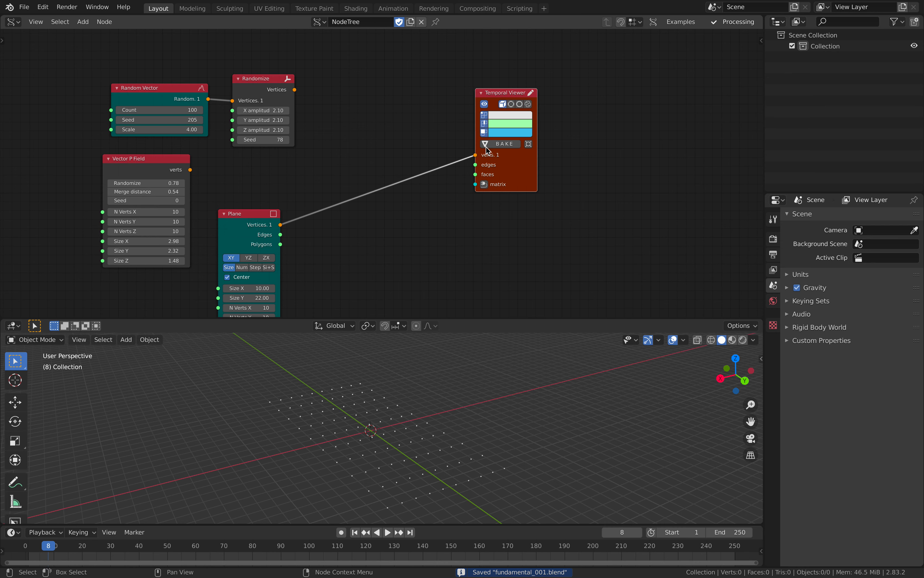
middle_click_drag(375, 83, 371, 120)
key("alt+space")
type("box")
key("Return")
left_click(336, 73)
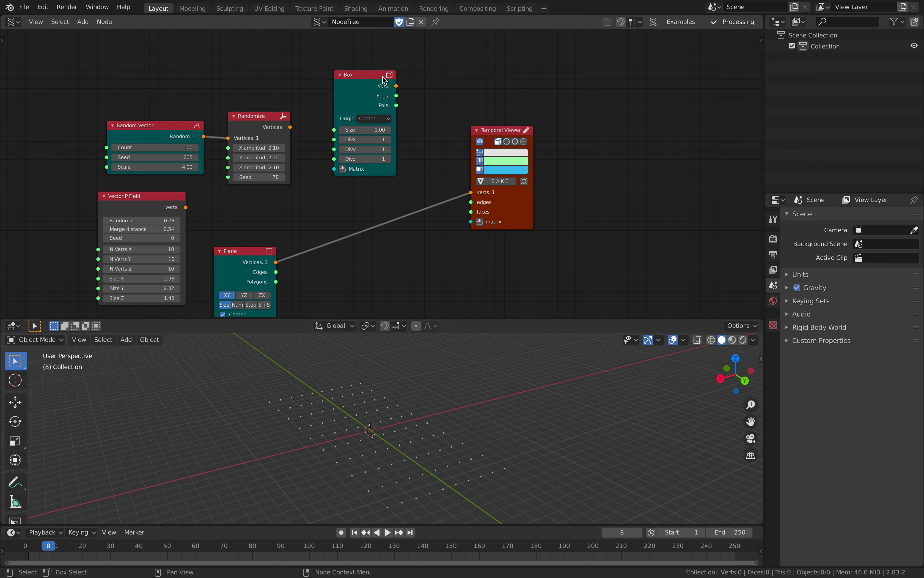
Preview the Box's vertices, edges and polygons through the Temporal Viewer, and shift both nodes away from the point generators
left_click(369, 78, "ctrl")
left_click_drag(481, 49, 496, 176)
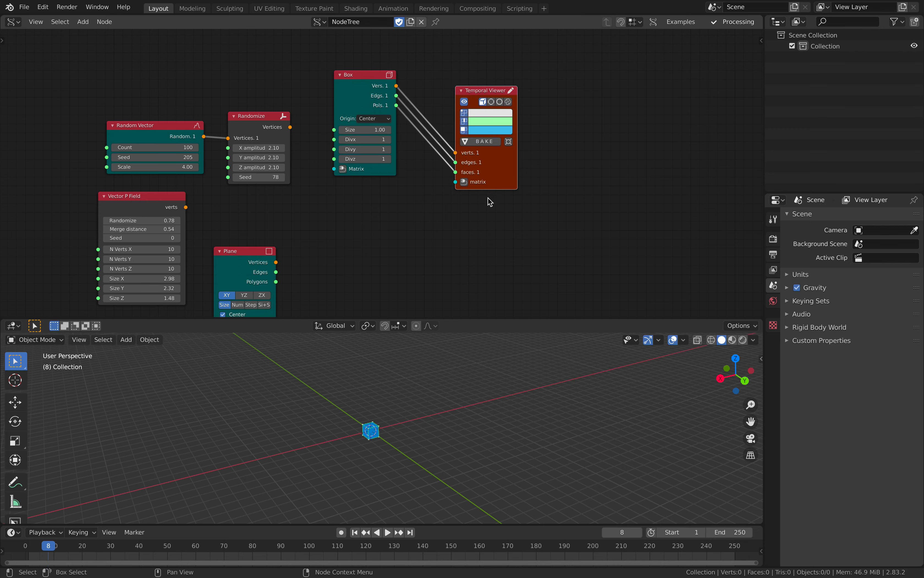
scroll(476, 413, "up", 3)
middle_click_drag(450, 210, 458, 237)
scroll(458, 238, "up", 2)
left_click_drag(494, 195, 530, 205)
left_click_drag(357, 104, 393, 106)
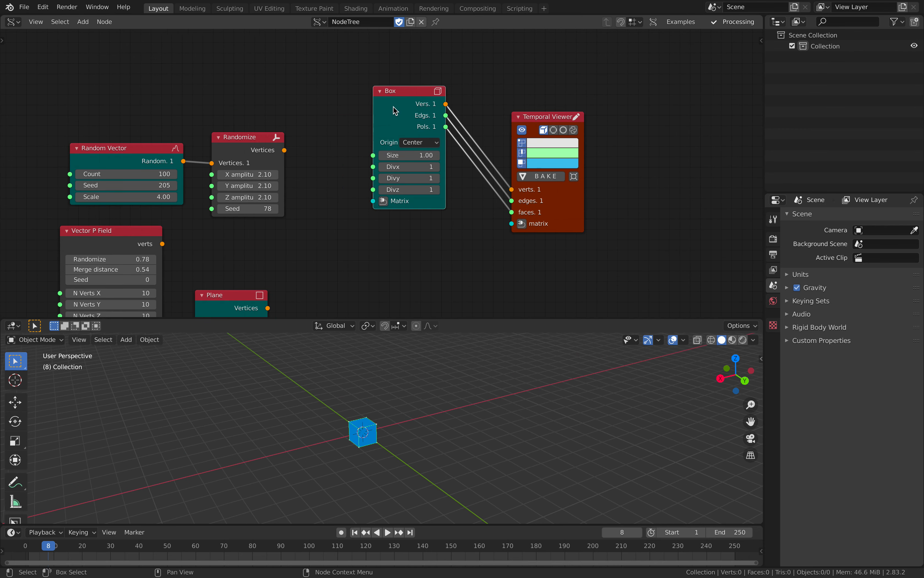
Set the Box's Size to 3.04
scroll(395, 111, "up", 1)
mouse_move(411, 152)
left_mouse_down()
mouse_move(481, 153)
mouse_move(428, 152)
left_mouse_up()
middle_click_drag(369, 426, 387, 418)
scroll(379, 244, "down", 1)
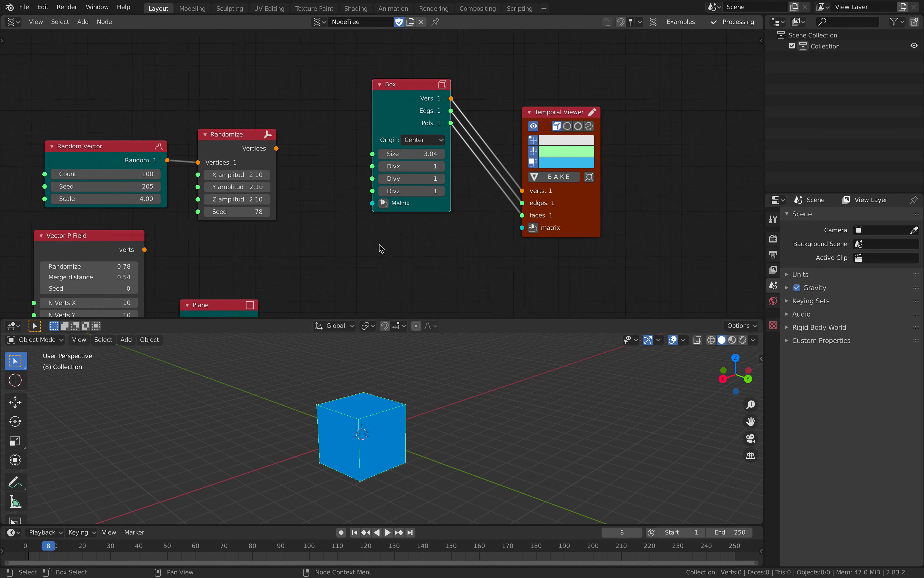
Move the Random Vector node up and left and reposition the Randomize node beside it
scroll(345, 202, "down", 1)
left_click_drag(250, 109, 252, 120)
left_click_drag(148, 115, 140, 97)
left_click_drag(218, 119, 214, 112)
Feed the Randomize vertices, followed by the Vector P Field verts, into the Temporal Viewer's matrix input, with the Box's Size at 0.98
left_click_drag(265, 121, 463, 179)
left_click_drag(389, 121, 369, 120)
left_click_drag(485, 87, 524, 115)
left_click_drag(164, 162, 503, 174)
middle_click_drag(418, 432, 429, 446)
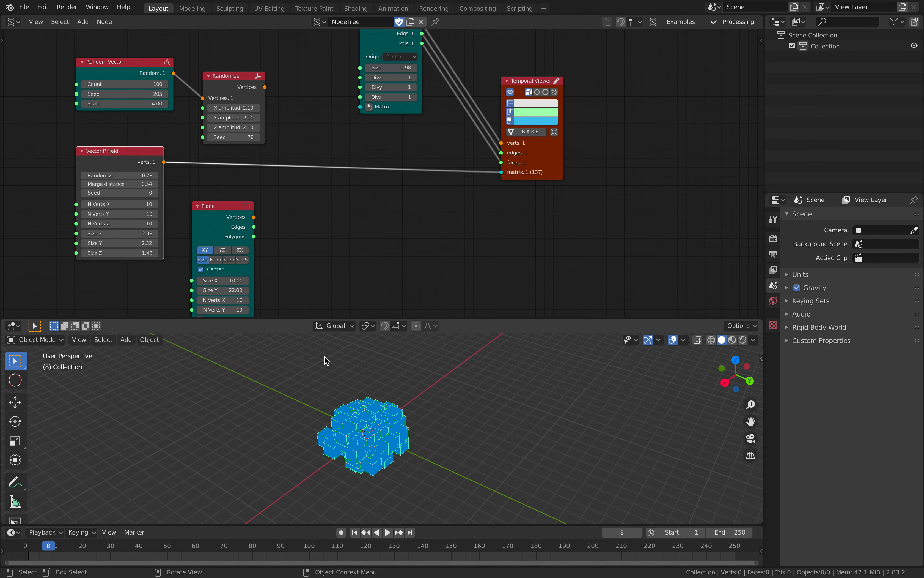
Set the Vector P Field's Size X, Y and Z to 1.54, Randomize to 0 and Merge distance to -3.60
key("Return")
left_click_drag(138, 236, 153, 253)
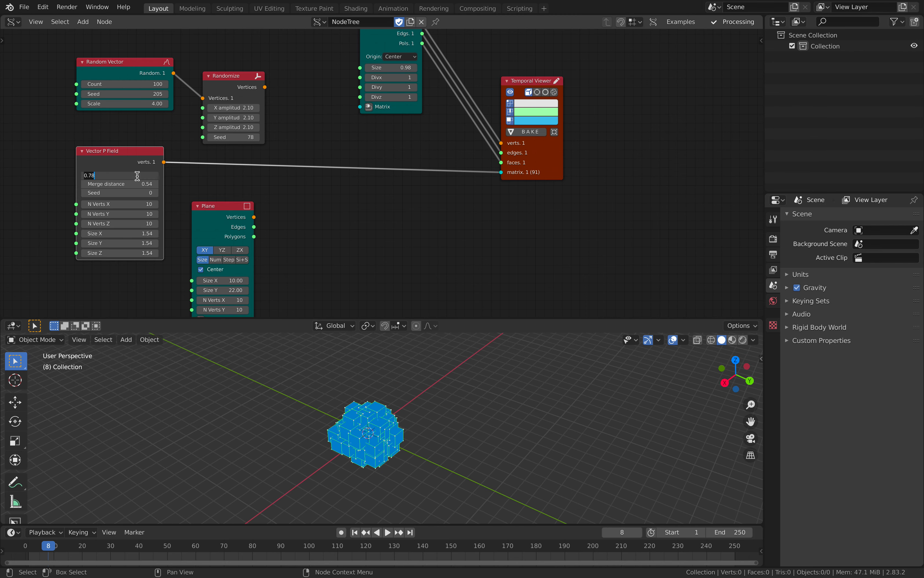
type("0")
key("Return")
left_click_drag(134, 184, 92, 184)
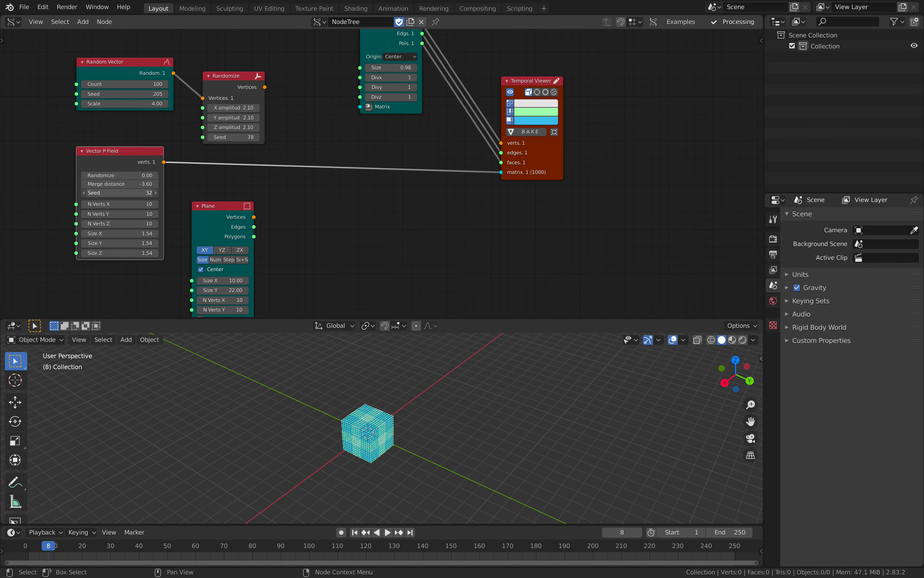
Set the Vector P Field's Seed to 36, all sizes to 5.56 and all N Verts to 5, and save the file
left_click_drag(121, 233, 153, 253)
left_click_drag(120, 204, 122, 223)
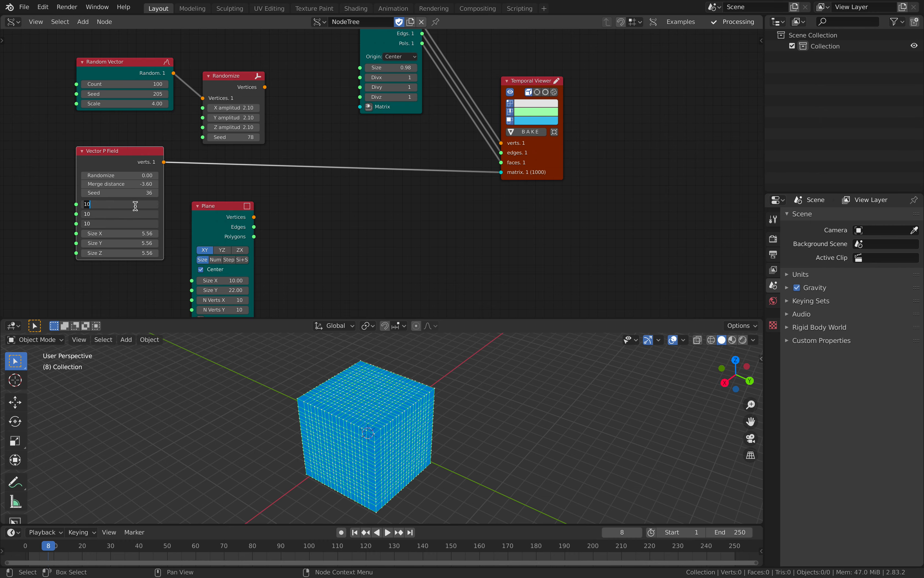
type("5")
key("Return")
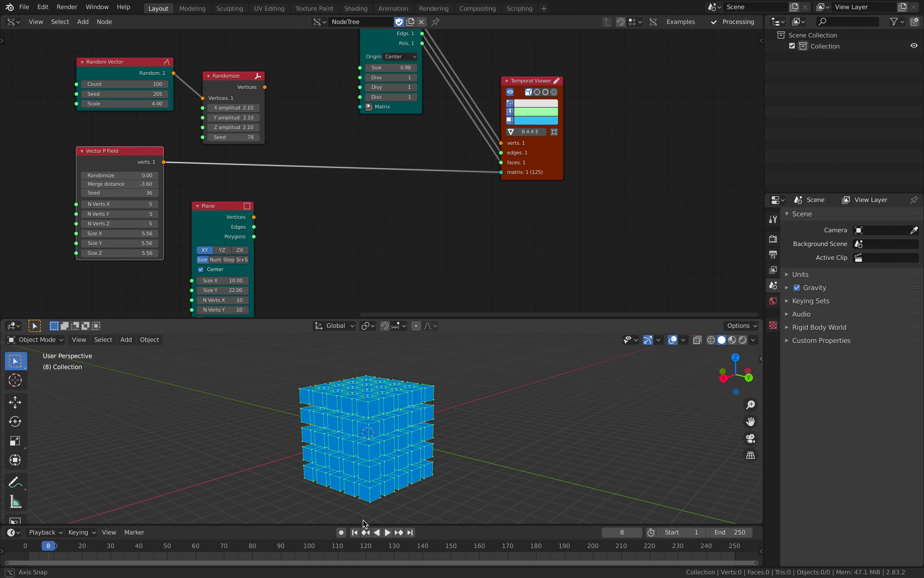
scroll(393, 314, "up", 1, "shift")
middle_click_drag(397, 362, 402, 380)
key("ctrl+s")
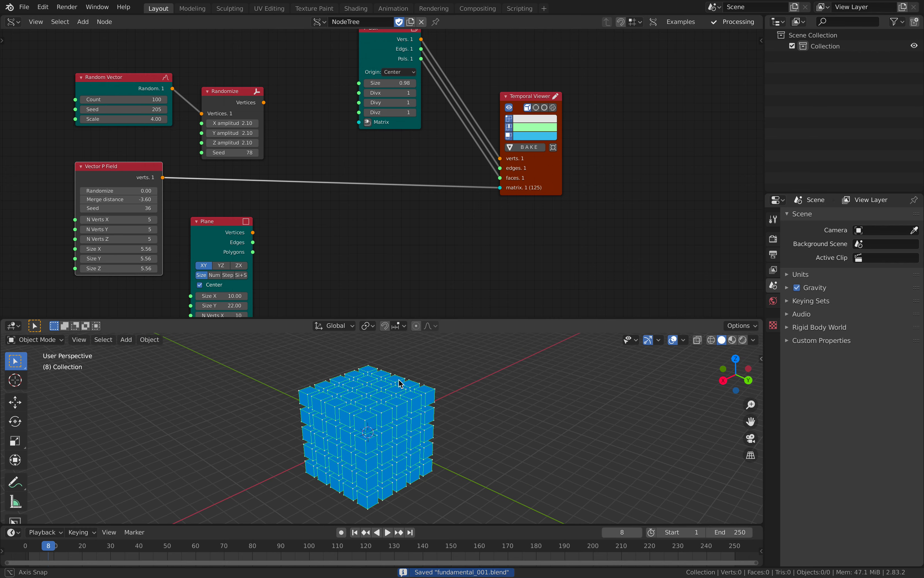
Examine the item count shown at the Temporal Viewer's matrix input
scroll(422, 192, "up", 1)
middle_click_drag(423, 191, 252, 227)
scroll(472, 211, "up", 2)
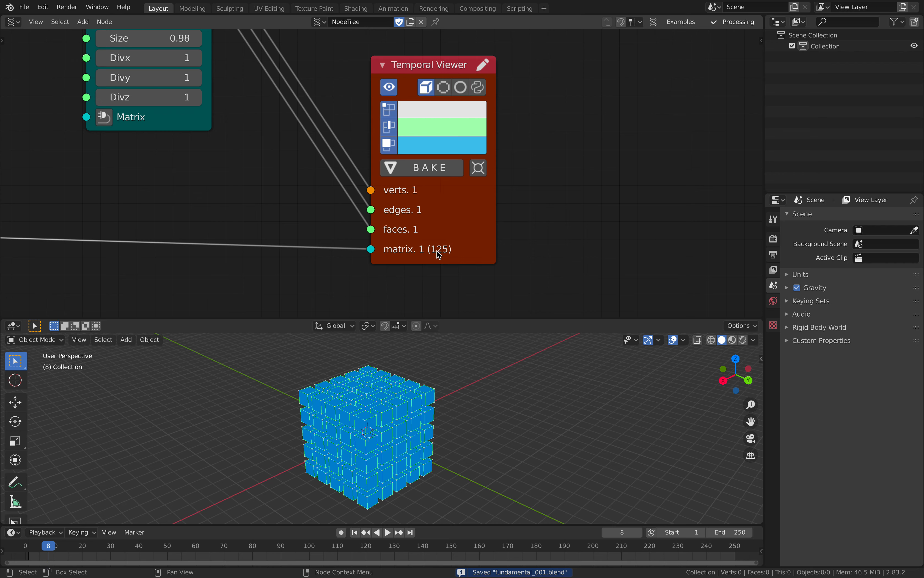
scroll(406, 253, "down", 3)
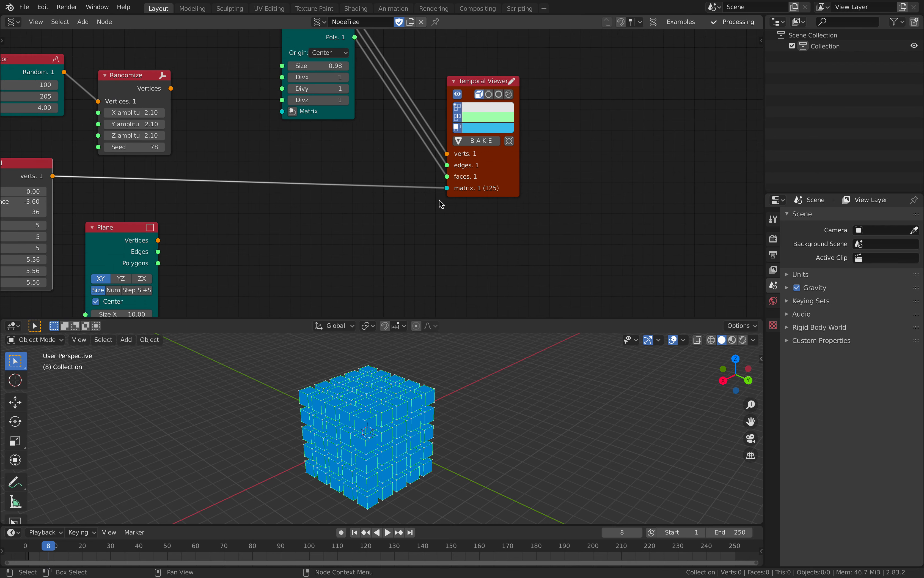
Rearrange the Box and Temporal Viewer nodes, spacing them farther from the point-generating nodes
left_click_drag(487, 186, 506, 189)
middle_click_drag(403, 157, 403, 175)
scroll(393, 167, "down", 1)
middle_click_drag(367, 139, 378, 168)
left_click_drag(338, 93, 318, 101)
middle_click_drag(338, 138, 361, 113)
middle_click_drag(441, 347, 443, 337)
middle_click_drag(372, 214, 387, 227)
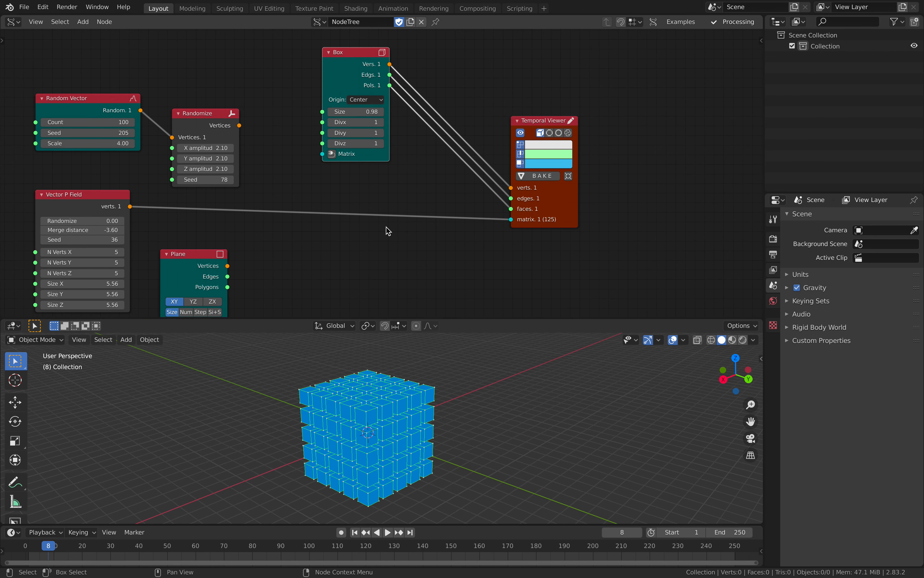
left_click_drag(373, 97, 395, 110)
left_click_drag(531, 197, 531, 178)
middle_click_drag(448, 155, 460, 182)
left_click_drag(379, 128, 415, 130)
middle_click_drag(410, 149, 409, 159)
middle_click_drag(508, 239, 399, 218)
scroll(394, 204, "up", 4)
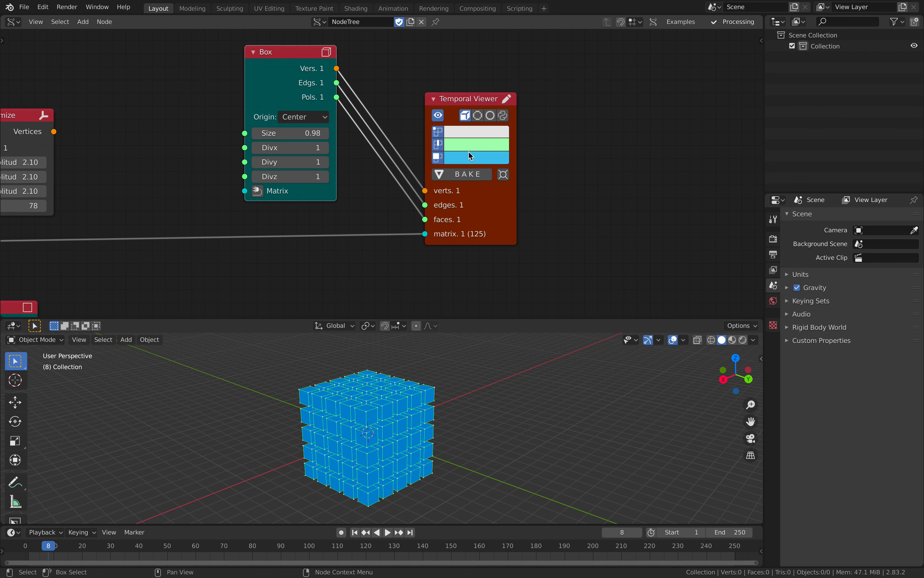
scroll(382, 164, "down", 1)
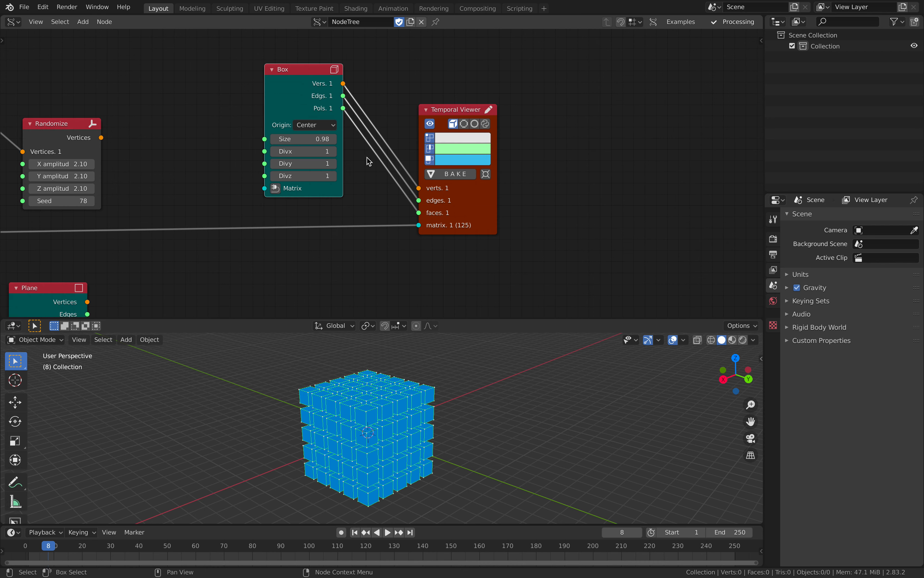
middle_click_drag(328, 134, 433, 162)
left_click_drag(407, 121, 430, 123)
left_click_drag(554, 138, 596, 130)
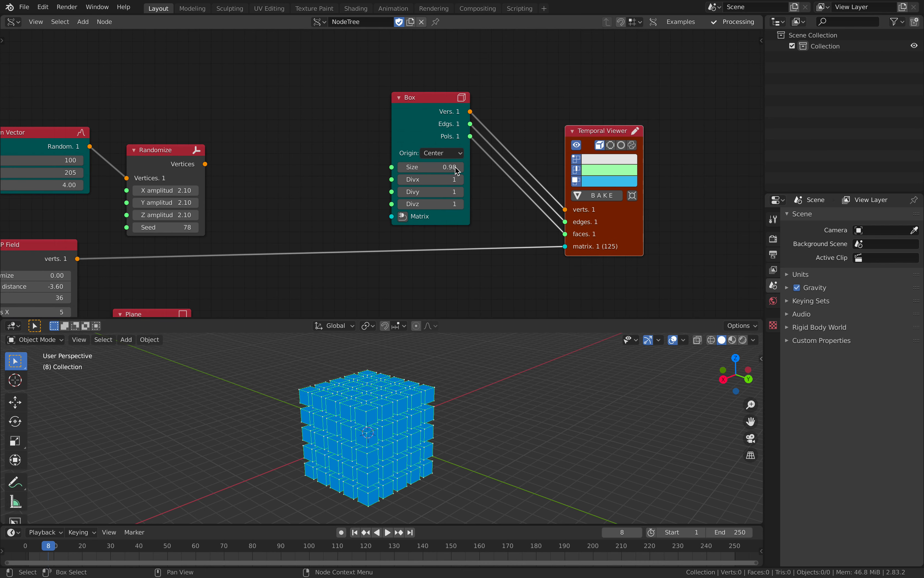
Set the Vector P Field's Merge distance to 0 and save the file
middle_click_drag(432, 163, 473, 188)
middle_click_drag(384, 180, 436, 136)
scroll(431, 139, "down", 1)
middle_click_drag(376, 173, 362, 144)
scroll(344, 153, "down", 1)
left_click(156, 218)
key("Return")
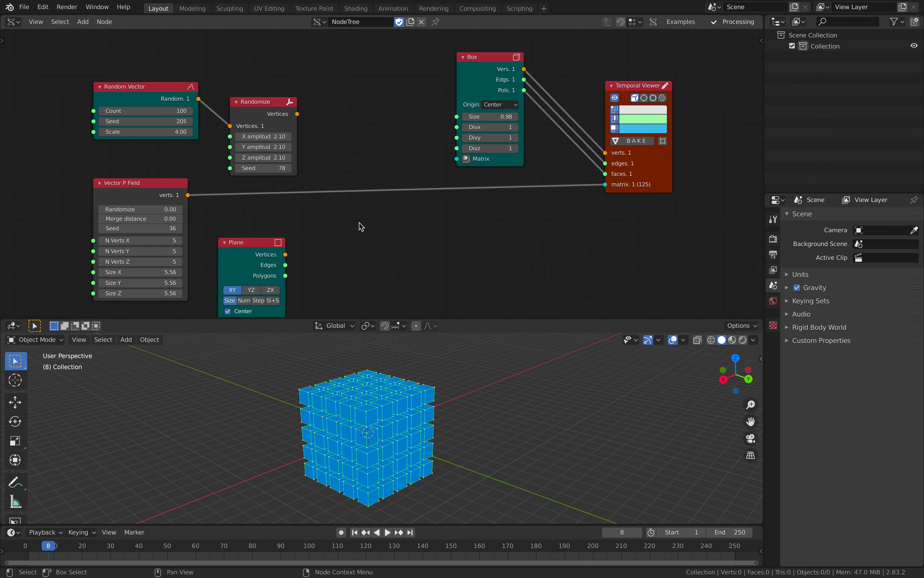
key("ctrl+s")
left_click_drag(156, 211, 155, 212)
Feed the Plane's Vertices into the Temporal Viewer's matrix input and move the viewer node closer to the Box
middle_click_drag(297, 249, 262, 231)
left_click_drag(249, 237, 569, 168)
left_click_drag(602, 69, 569, 77)
Look through the baked Sv mesh objects in the outliner and select Sv_9 to see which copy it is
scroll(878, 77, "down", 5)
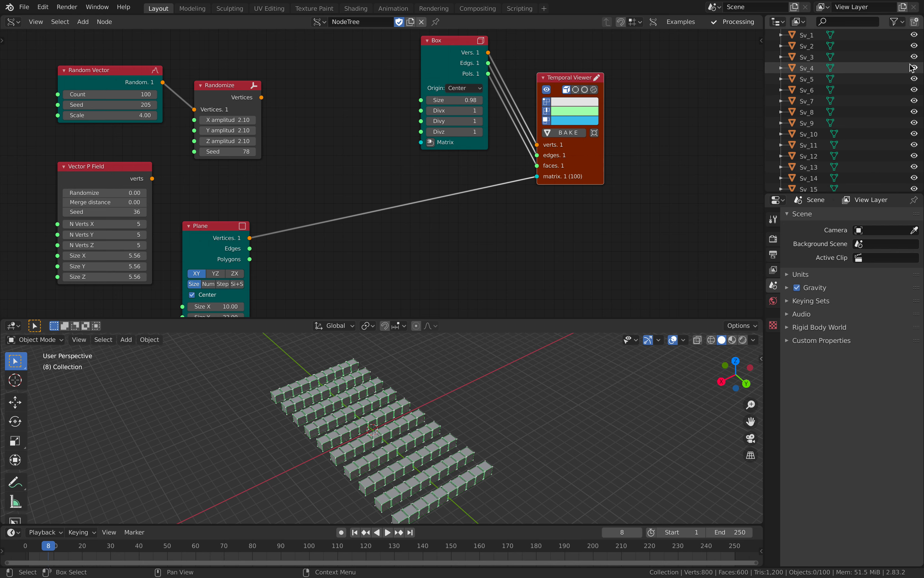
left_click(856, 68)
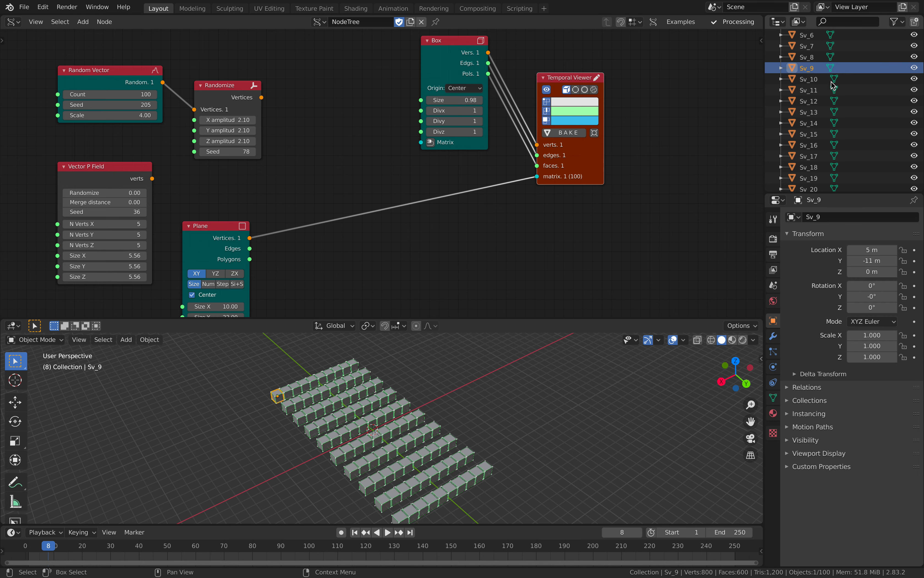
scroll(859, 72, "up", 3)
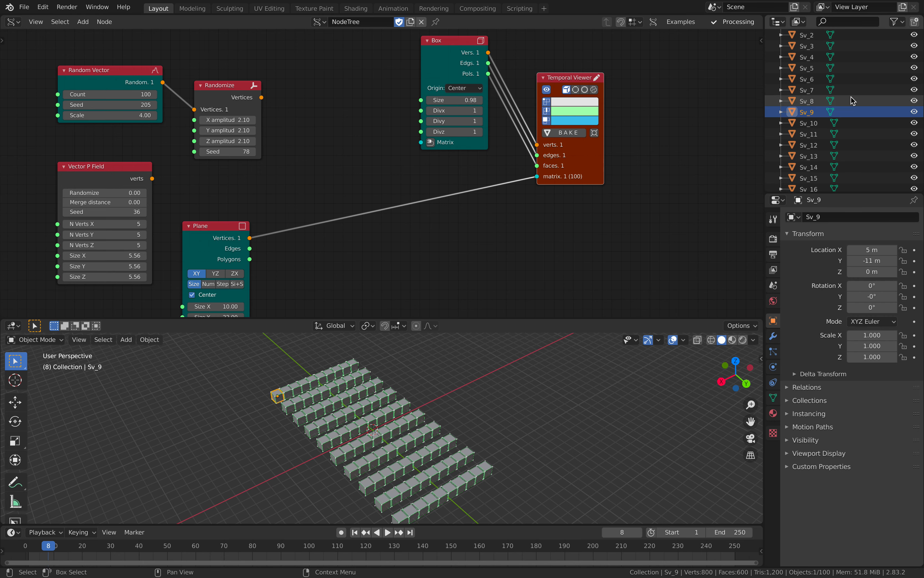
scroll(821, 73, "up", 3)
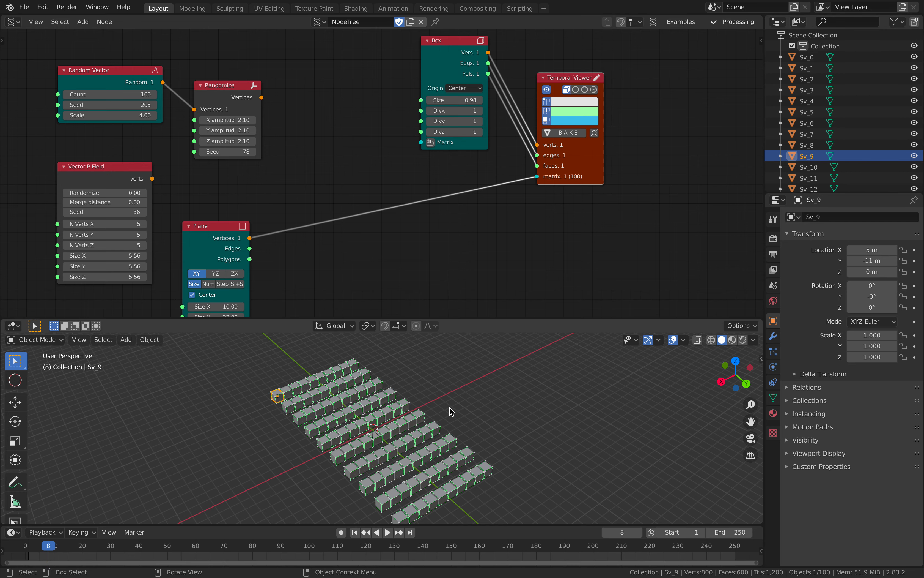
Delete all the baked Sv objects from the scene and save the file
key("a")
key("Delete")
middle_click_drag(531, 219, 418, 239)
key("ctrl+s")
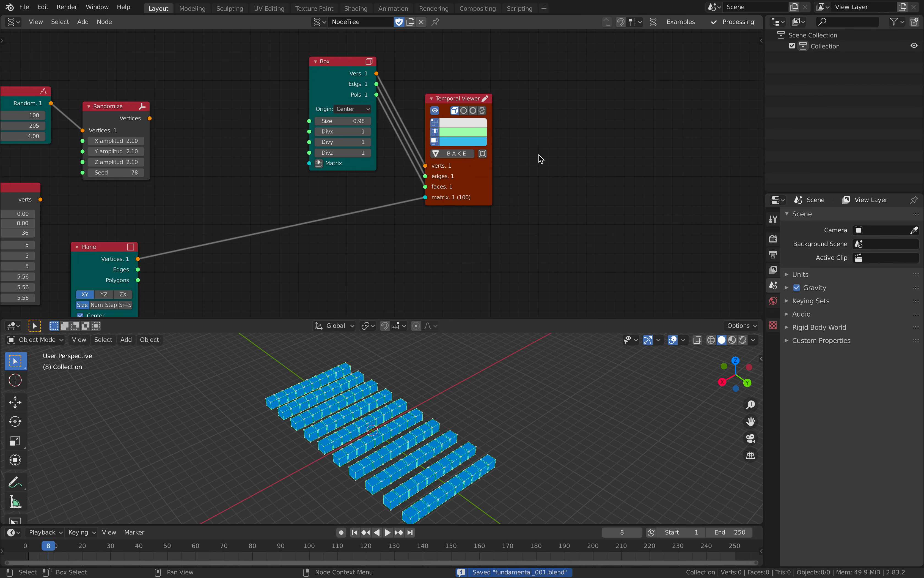
Add a Viewer BMesh node and connect the Box's vertices, edges and polygons to it
key("alt+space")
type("bmes")
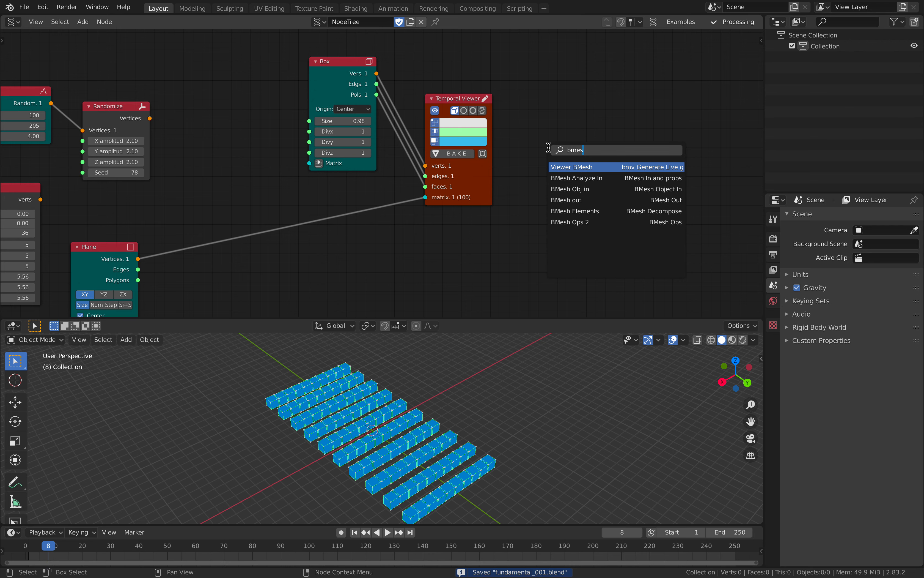
key("Return")
left_click(567, 138)
left_click(341, 73)
left_click(576, 154, "shift")
key("shift+f")
left_click(566, 108)
middle_click_drag(534, 151, 533, 106)
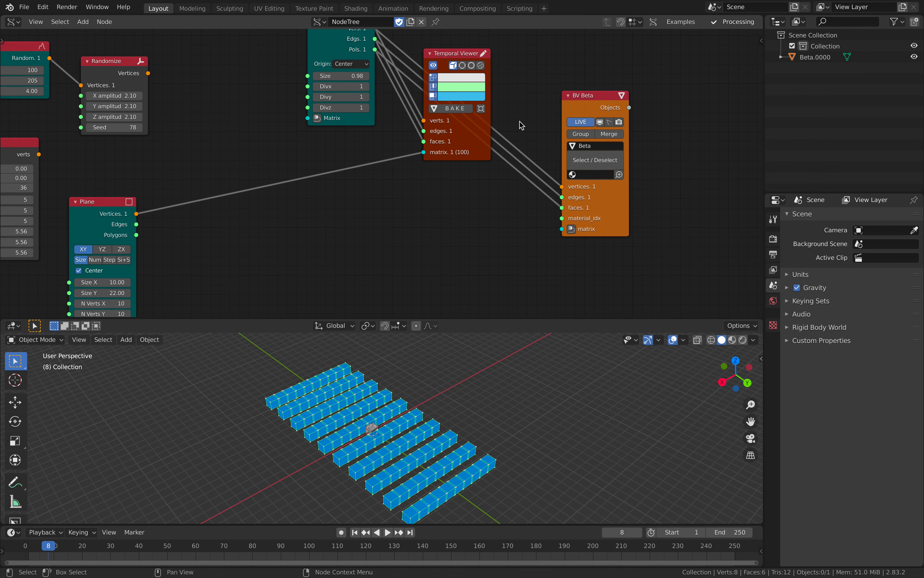
Feed the Plane's Vertices into the BMesh viewer's matrix input and enable Merge, moving the Temporal Viewer and Plane nodes clear
left_click_drag(136, 213, 562, 229)
left_click(609, 134)
left_click_drag(464, 142, 481, 69)
scroll(472, 153, "down", 2)
left_click_drag(143, 175, 239, 173)
Select the merged Beta mesh in the viewport and open the Plane's N Verts X and N Verts Y for editing
middle_click_drag(366, 440, 377, 430)
left_click(386, 438)
left_click(261, 260)
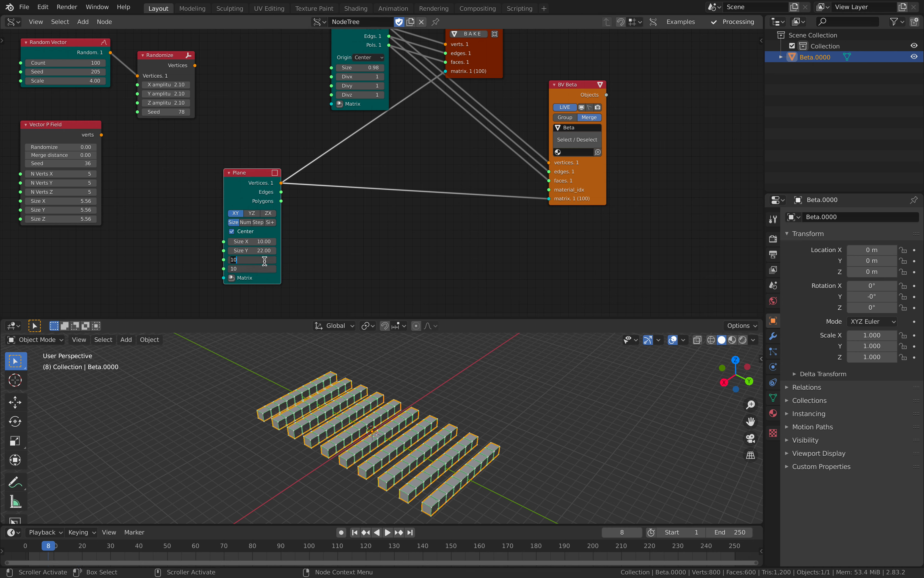